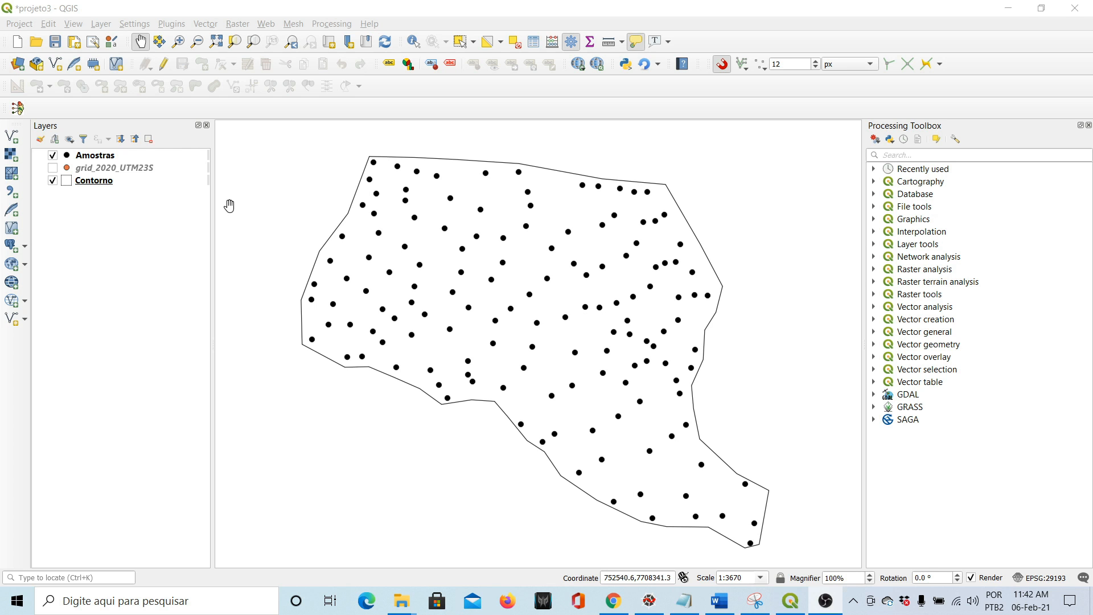
# - Open the attribute table of the Amostras layer and look through its records from first to last
pyautogui.click(107, 160)
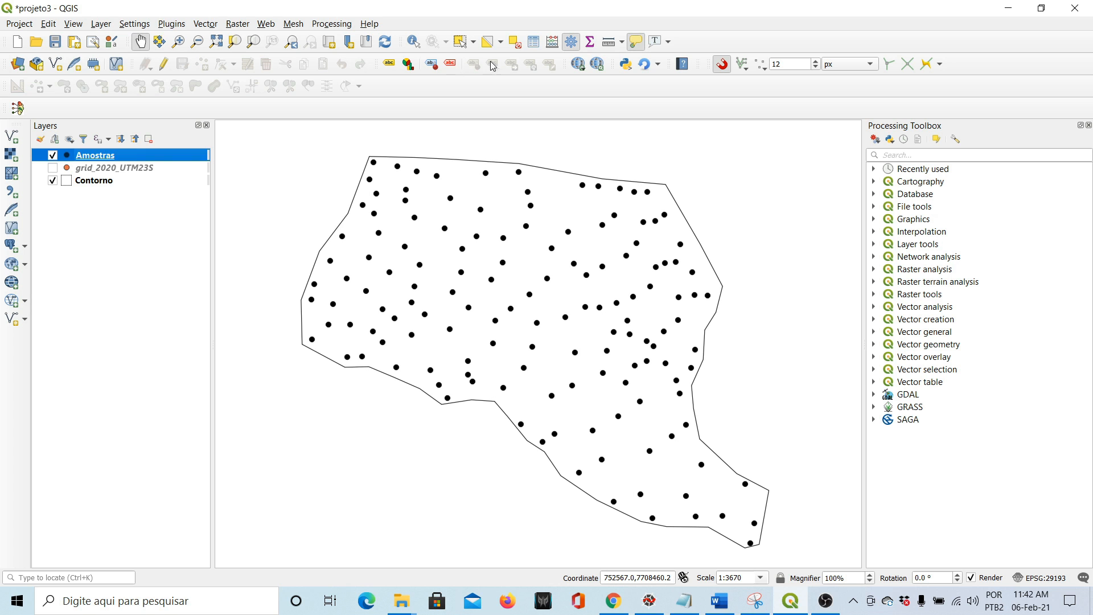
pyautogui.click(533, 42)
pyautogui.moveTo(458, 117); pyautogui.dragTo(534, 108)
pyautogui.moveTo(906, 165); pyautogui.dragTo(928, 470)
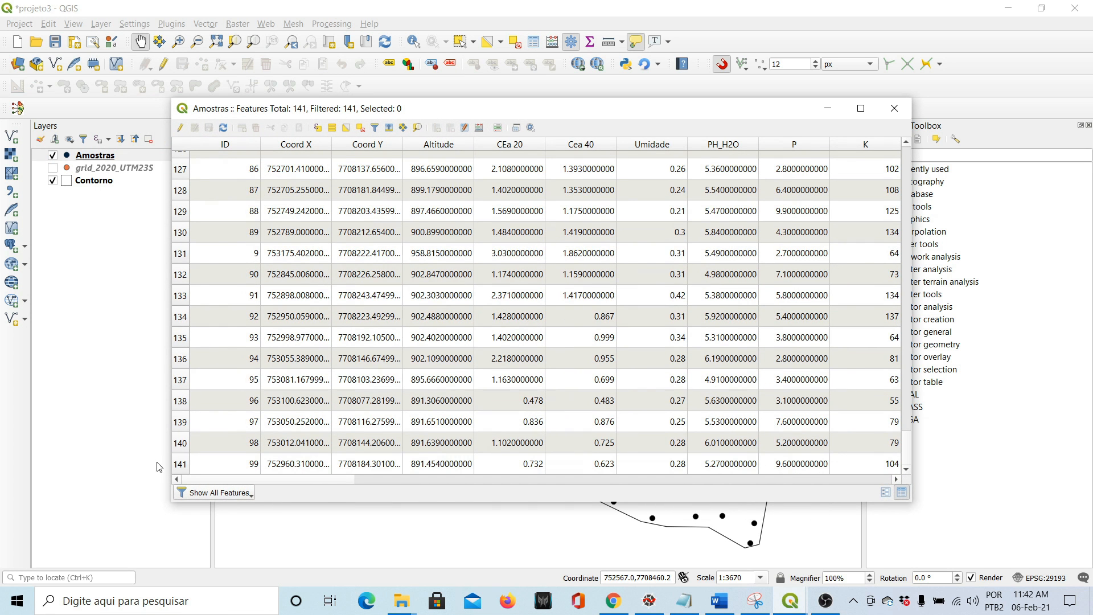
pyautogui.hotkey('ctrl', 'Home')
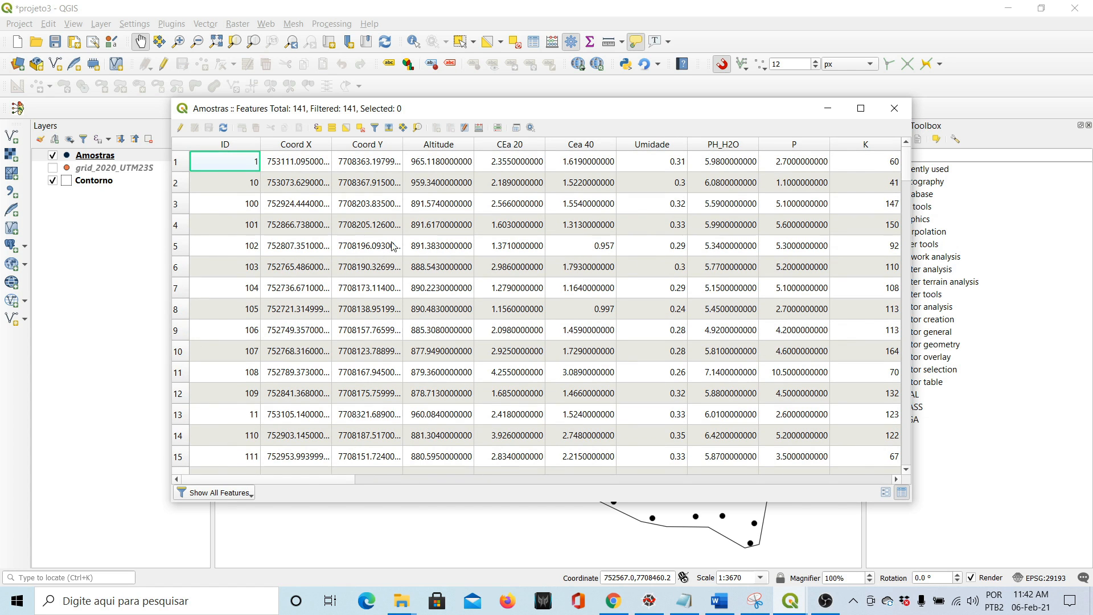
# - Examine the altitude, conductivity, moisture, pH and nutrient columns in the Amostras attribute table, and put the table away
pyautogui.click(450, 166)
pyautogui.click(510, 165)
pyautogui.click(587, 162)
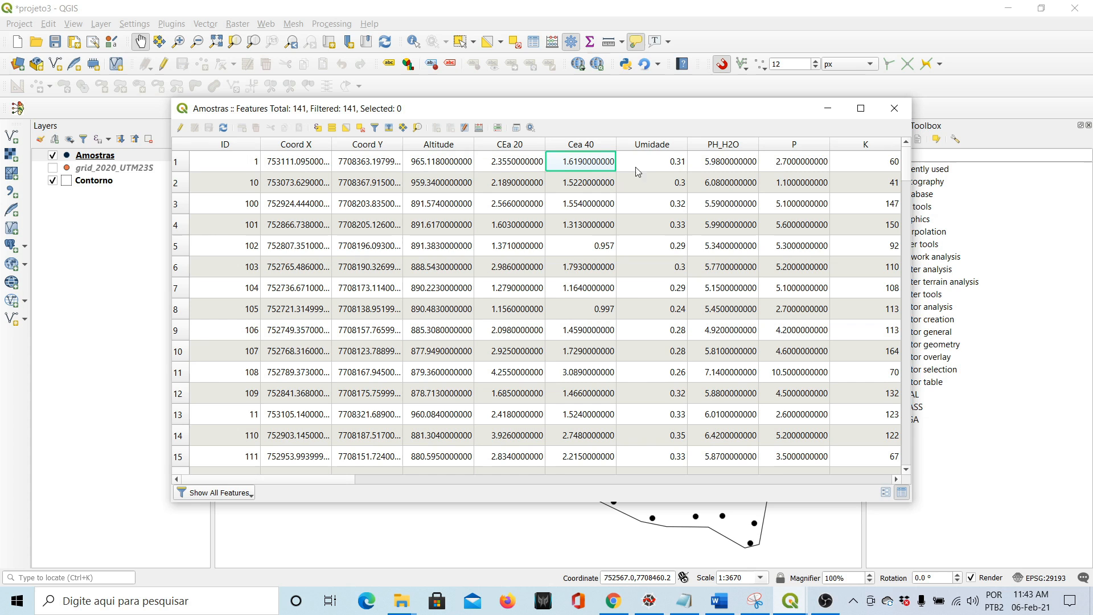
pyautogui.click(654, 169)
pyautogui.click(733, 166)
pyautogui.click(772, 166)
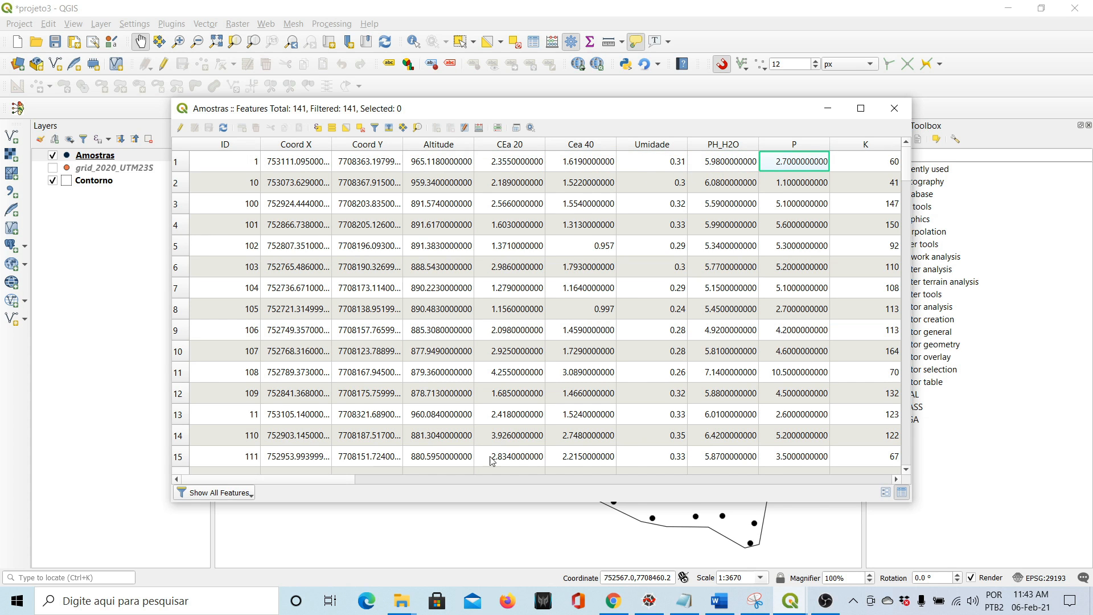
pyautogui.moveTo(342, 480); pyautogui.dragTo(598, 478)
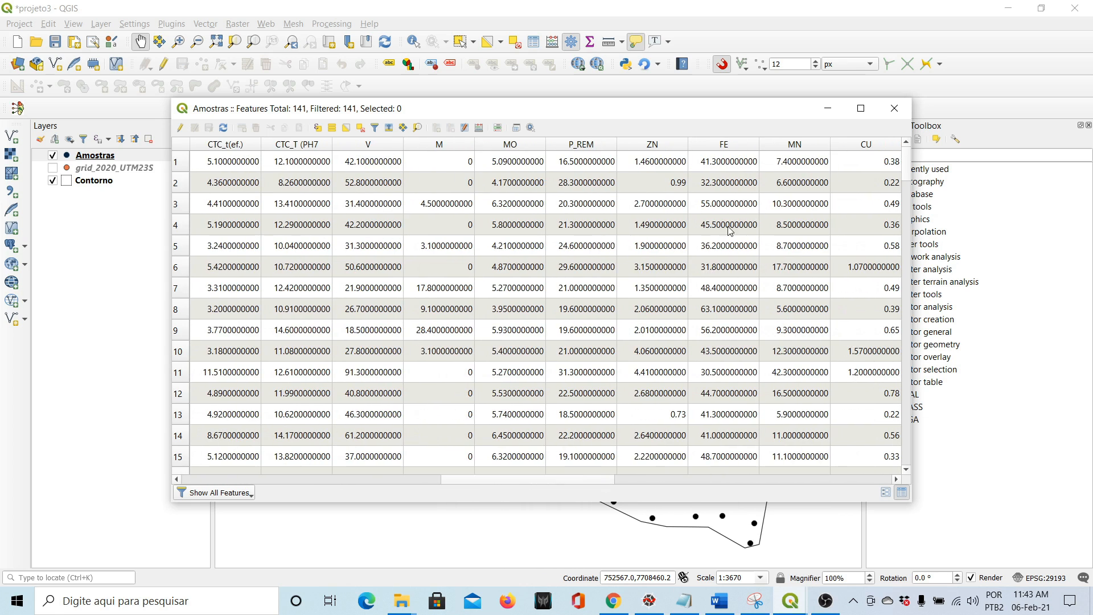
pyautogui.click(828, 108)
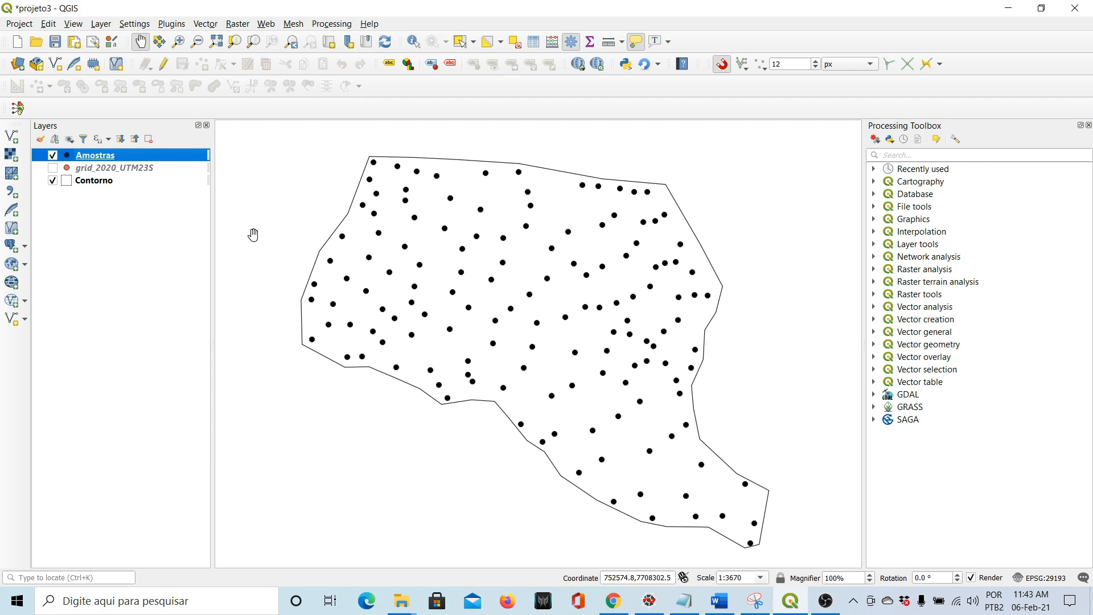
pyautogui.moveTo(252, 234); pyautogui.dragTo(256, 236)
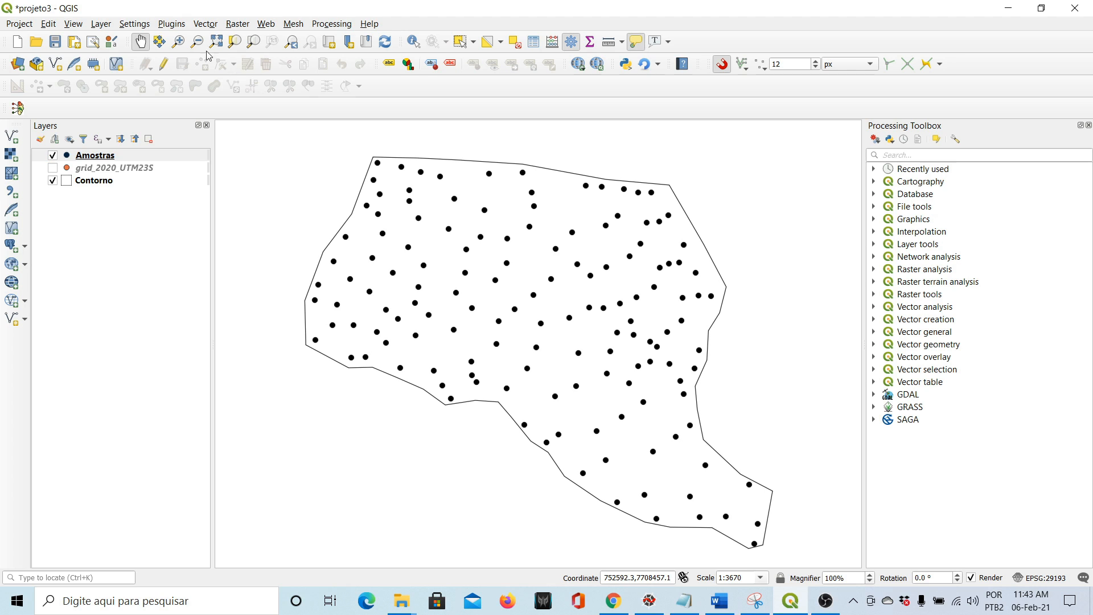
pyautogui.click(173, 24)
pyautogui.moveTo(188, 89)
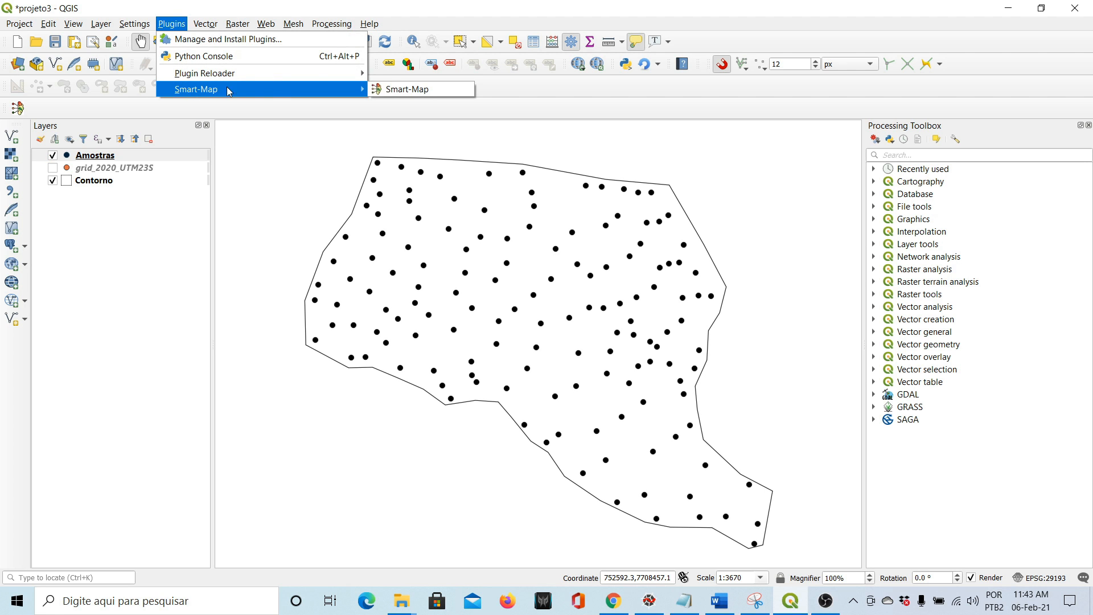
pyautogui.click(411, 96)
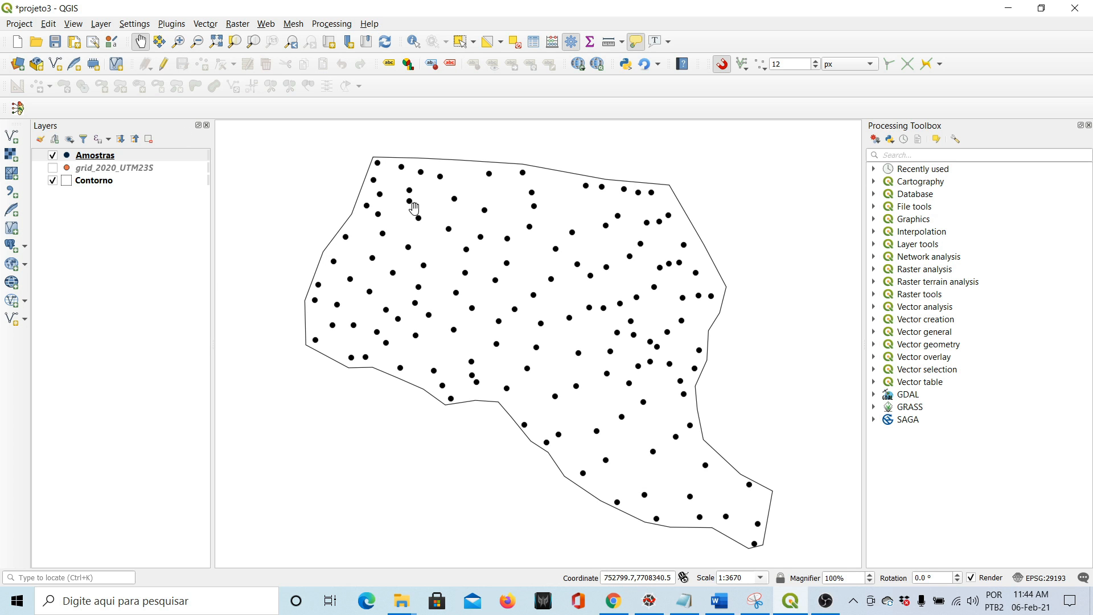
# - Save the project under the name projeto3 in the Tutorial folder, replacing the existing file
pyautogui.click(13, 24)
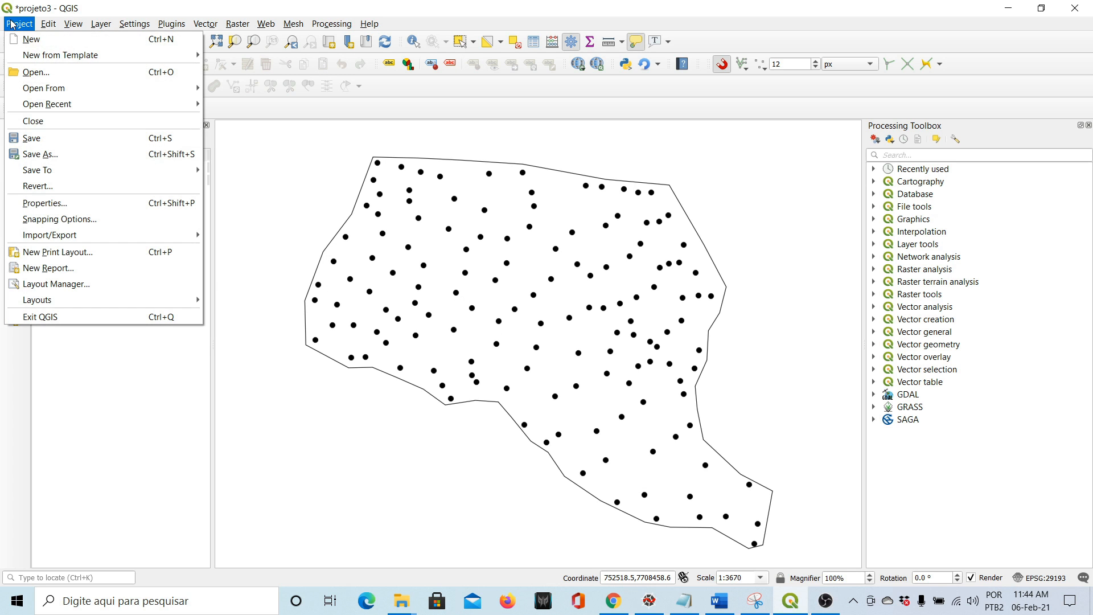
pyautogui.click(31, 154)
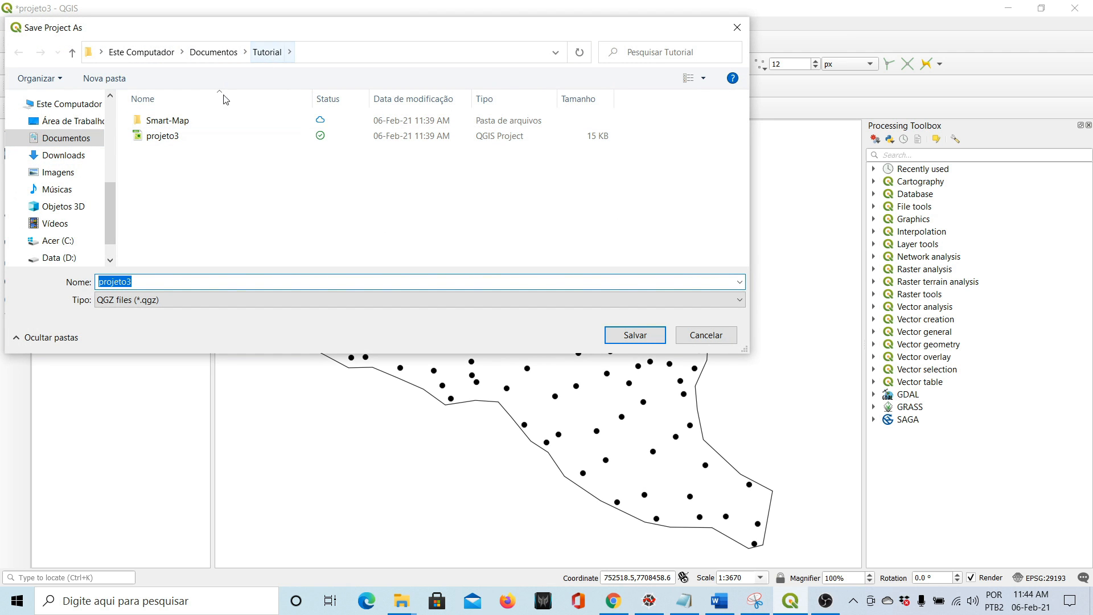
pyautogui.click(162, 138)
pyautogui.click(617, 339)
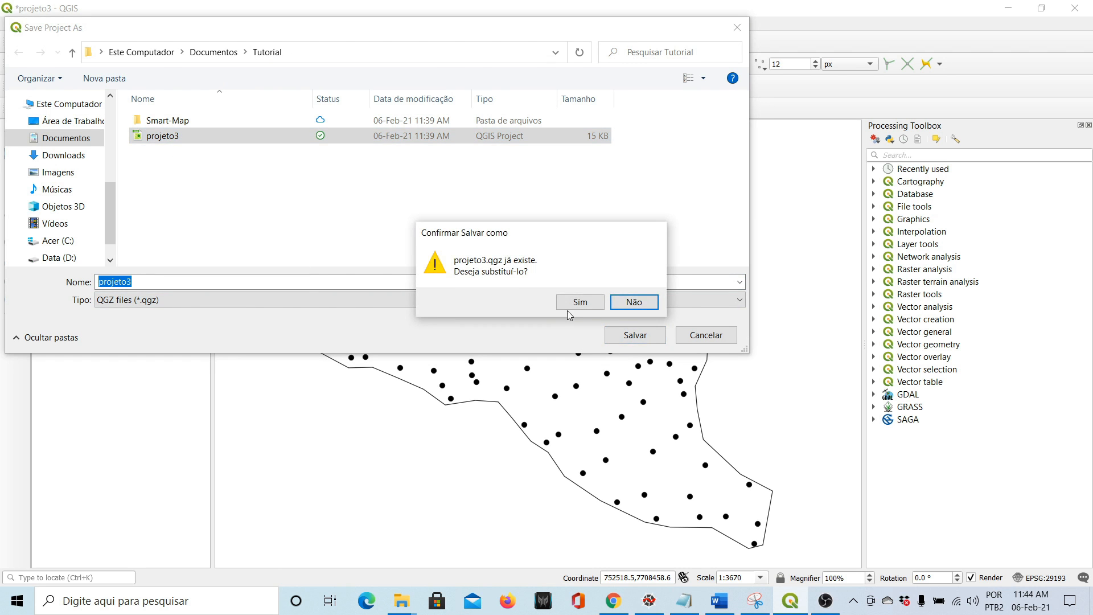
pyautogui.click(569, 303)
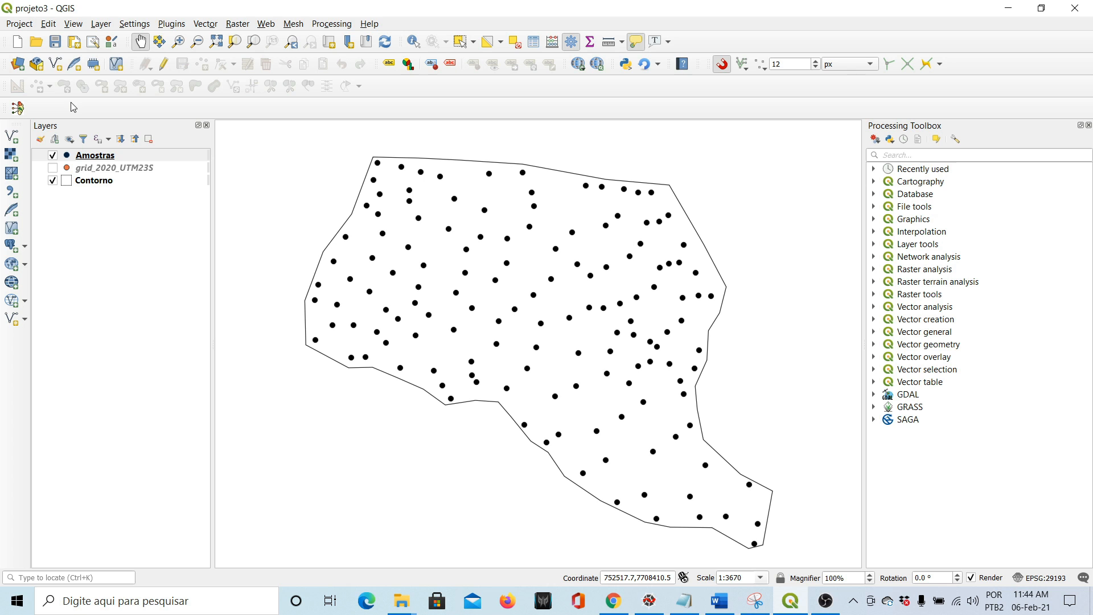
# - Delete the Smart-Map folder from the Tutorial project folder without opening another project
pyautogui.click(36, 43)
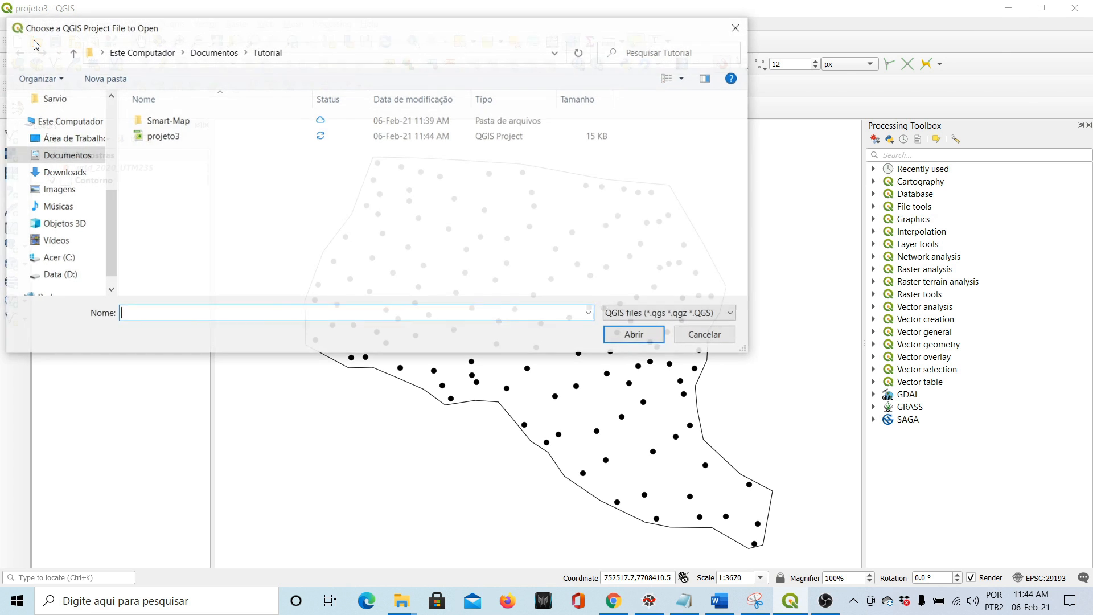
pyautogui.click(182, 124)
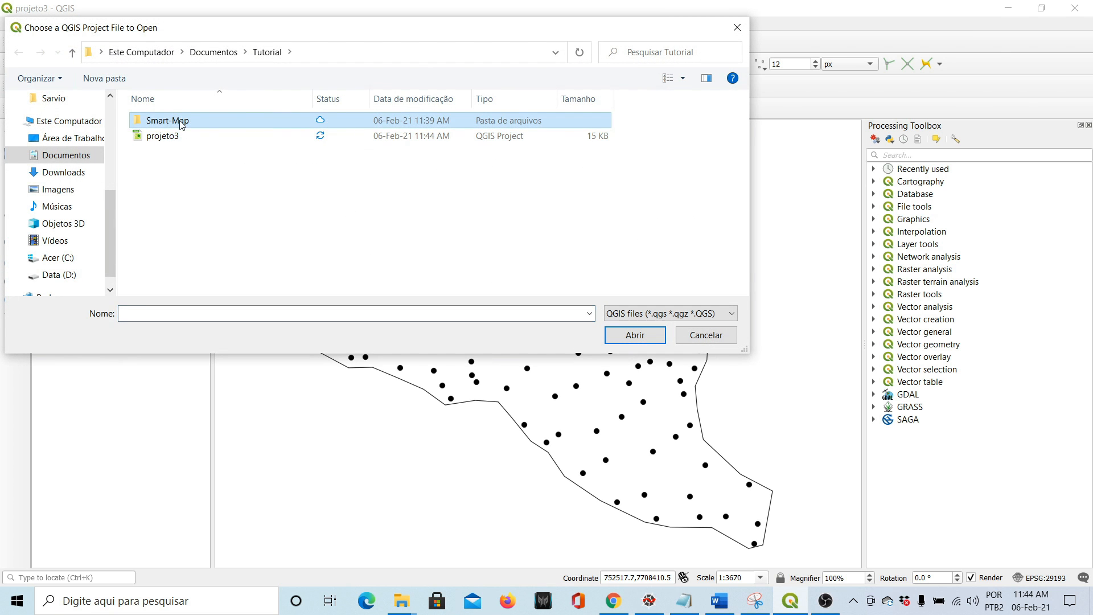
pyautogui.press('Delete')
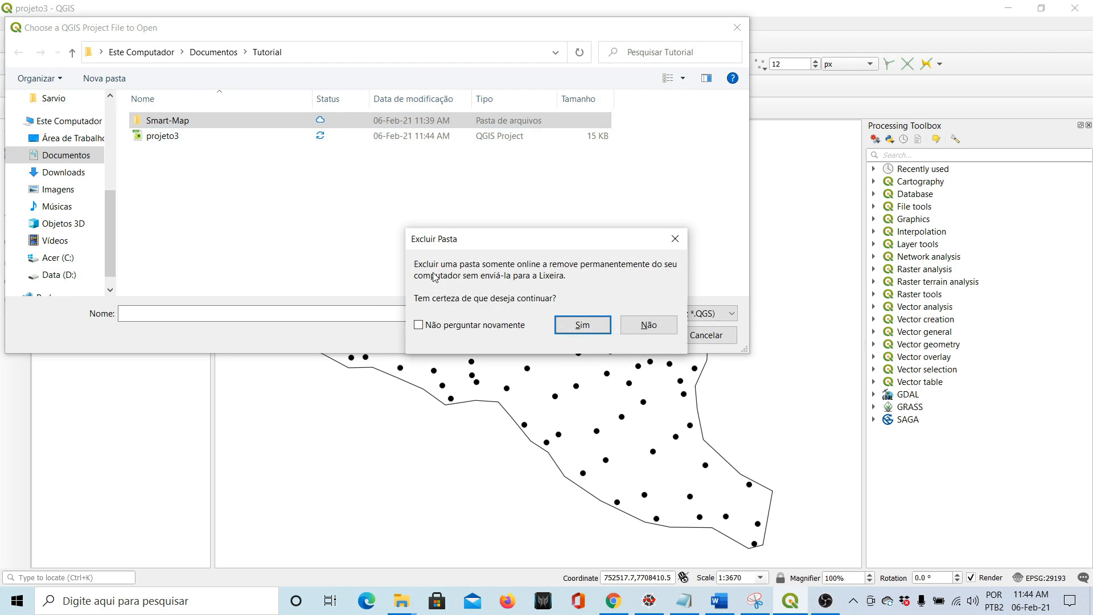
pyautogui.click(573, 323)
pyautogui.click(691, 336)
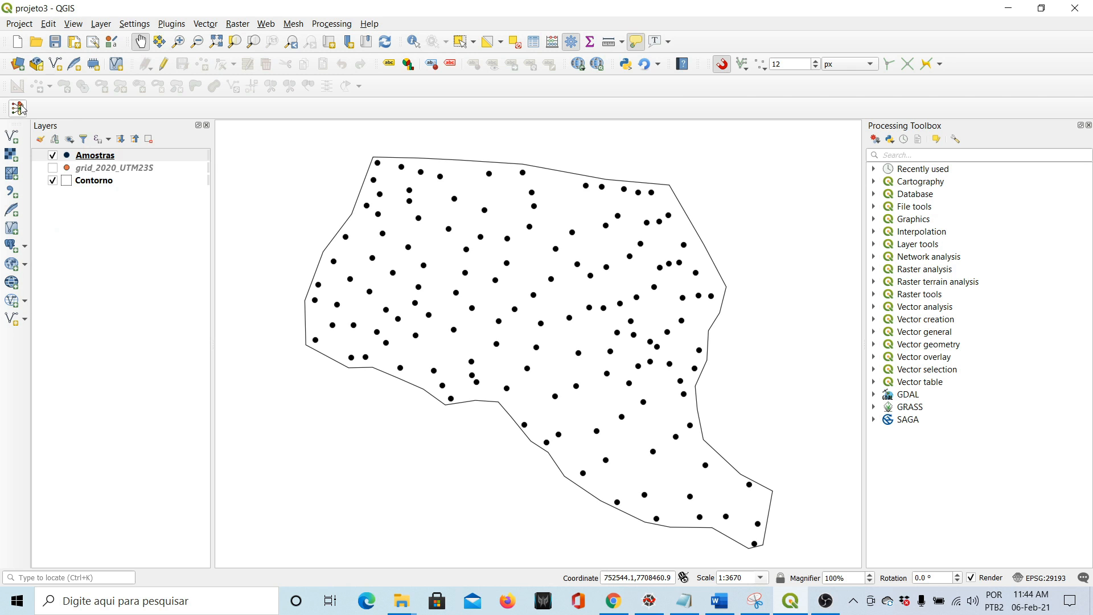
# - Launch the Smart-Map plugin, view its output directory and input layer settings, and close it
pyautogui.click(18, 108)
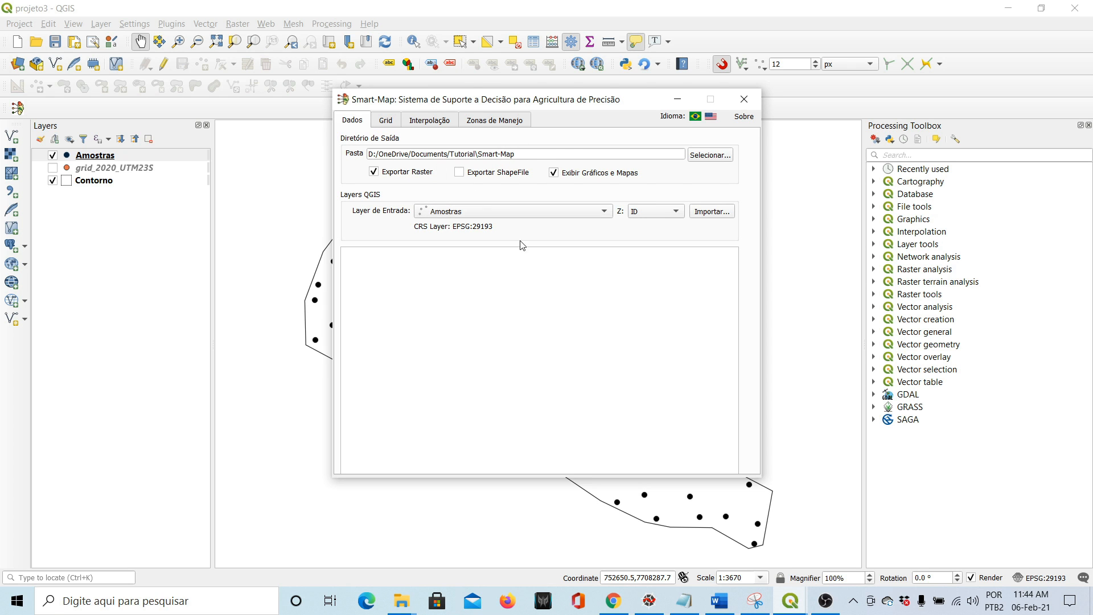
pyautogui.click(743, 99)
pyautogui.click(530, 305)
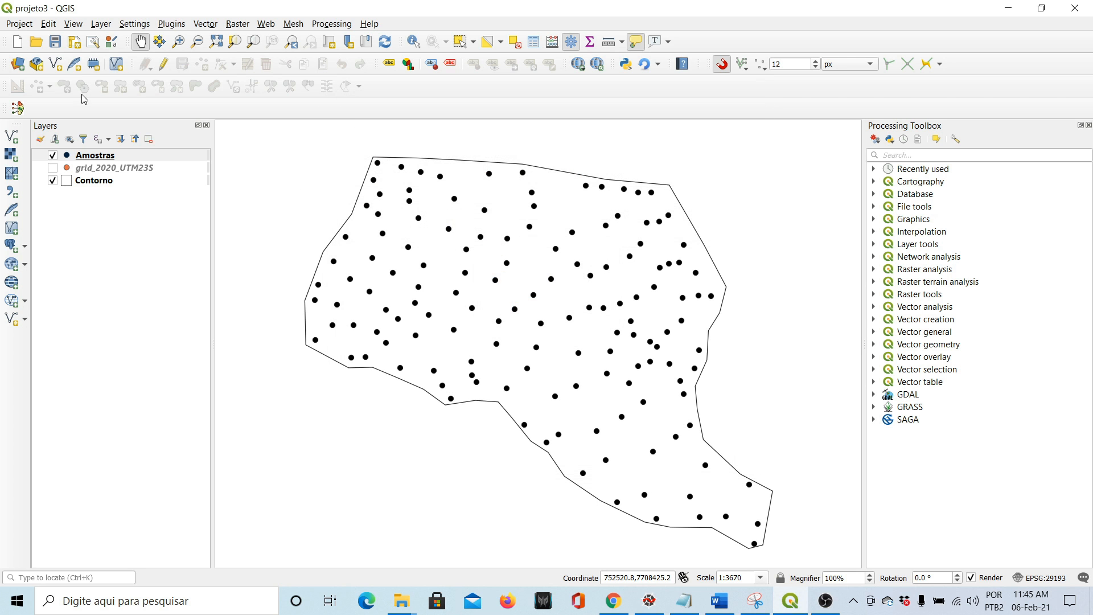
# - Look for the Smart-Map folder in the Tutorial directory and reopen the projeto3 project
pyautogui.click(38, 44)
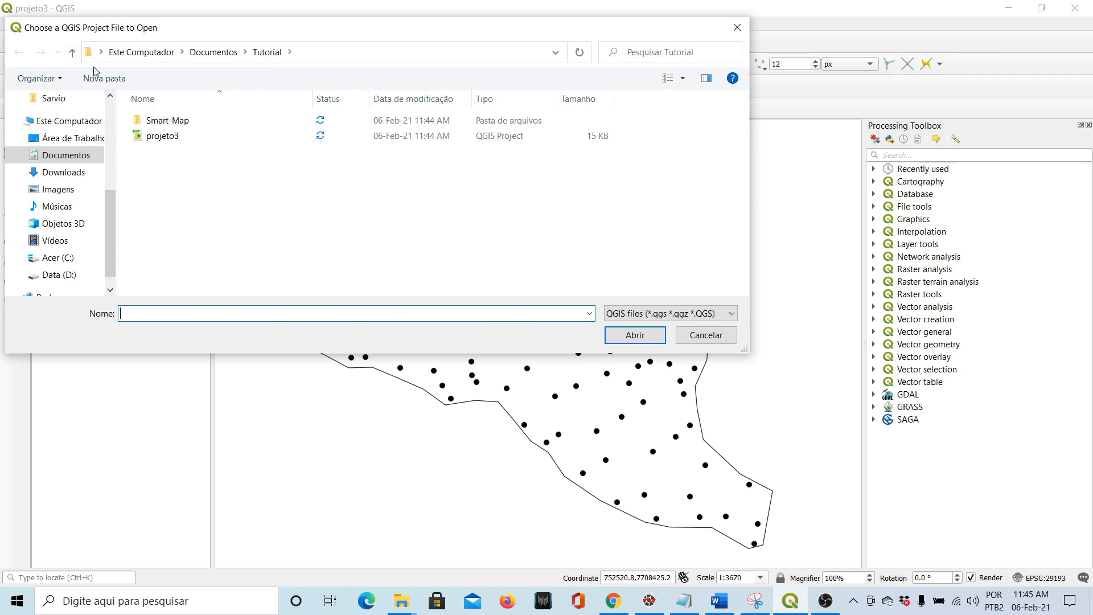
pyautogui.click(165, 120)
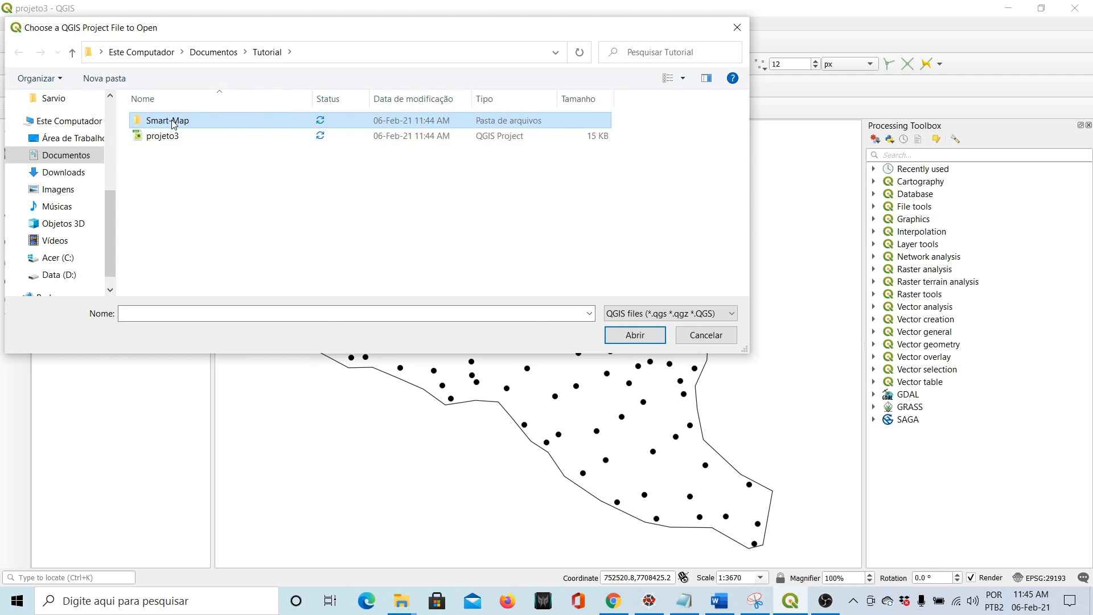
pyautogui.doubleClick(164, 135)
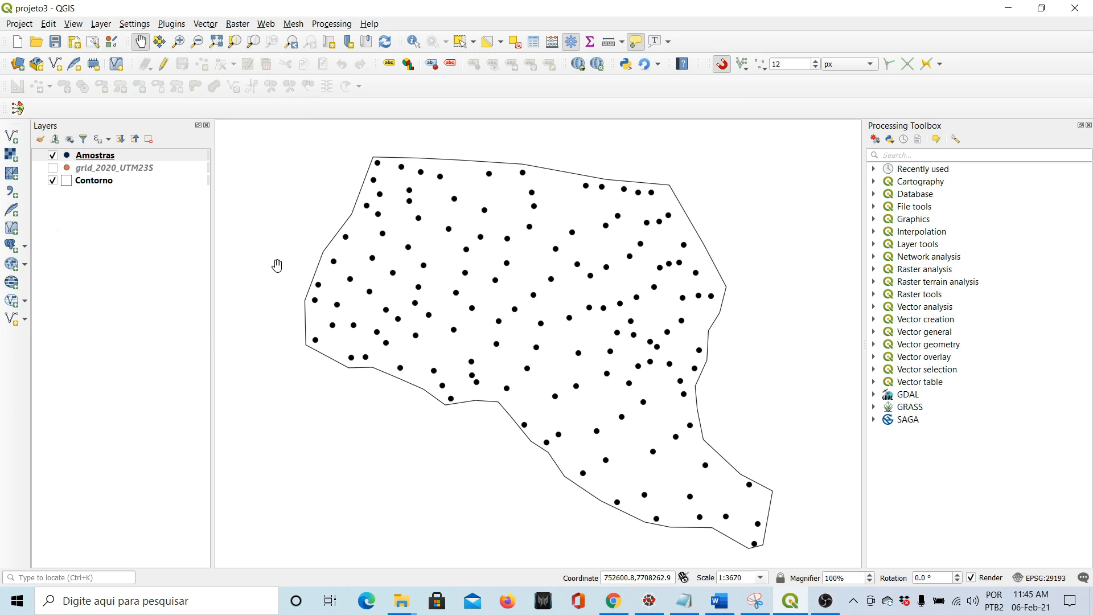
# - Review the Amostras, grid_2020_UTM23S and Contorno layers in turn, hiding the Contorno boundary and showing it again
pyautogui.click(104, 161)
pyautogui.click(103, 169)
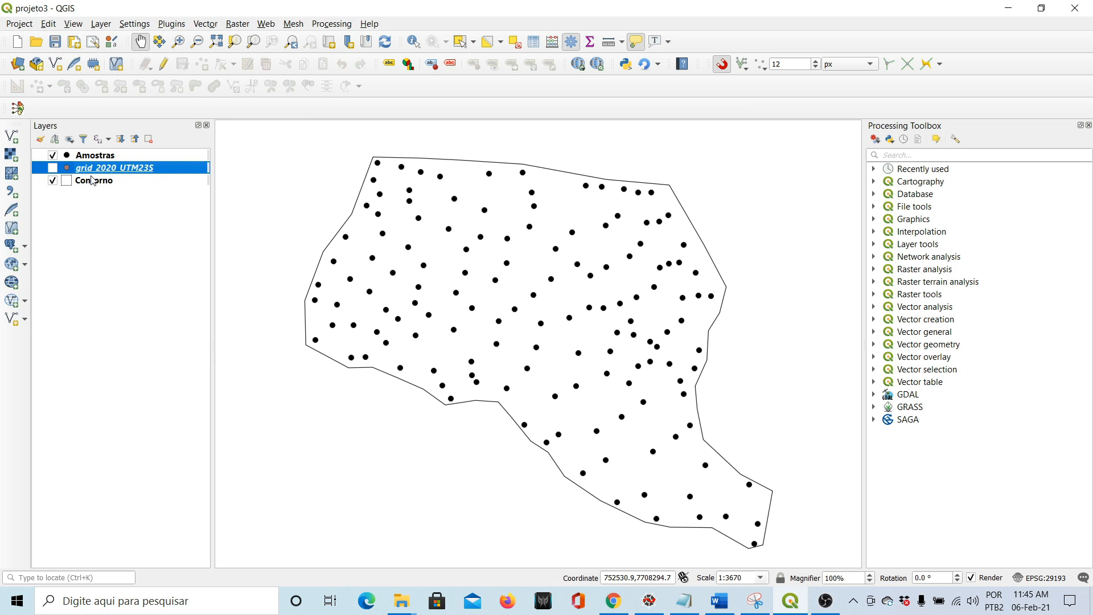
pyautogui.click(93, 181)
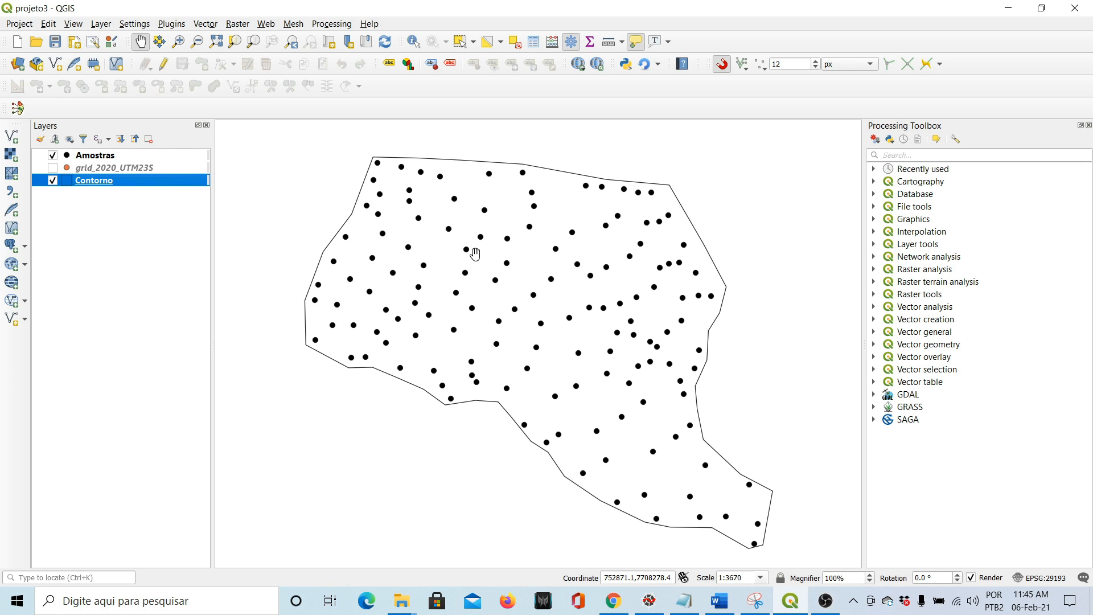
pyautogui.moveTo(475, 254); pyautogui.dragTo(462, 246)
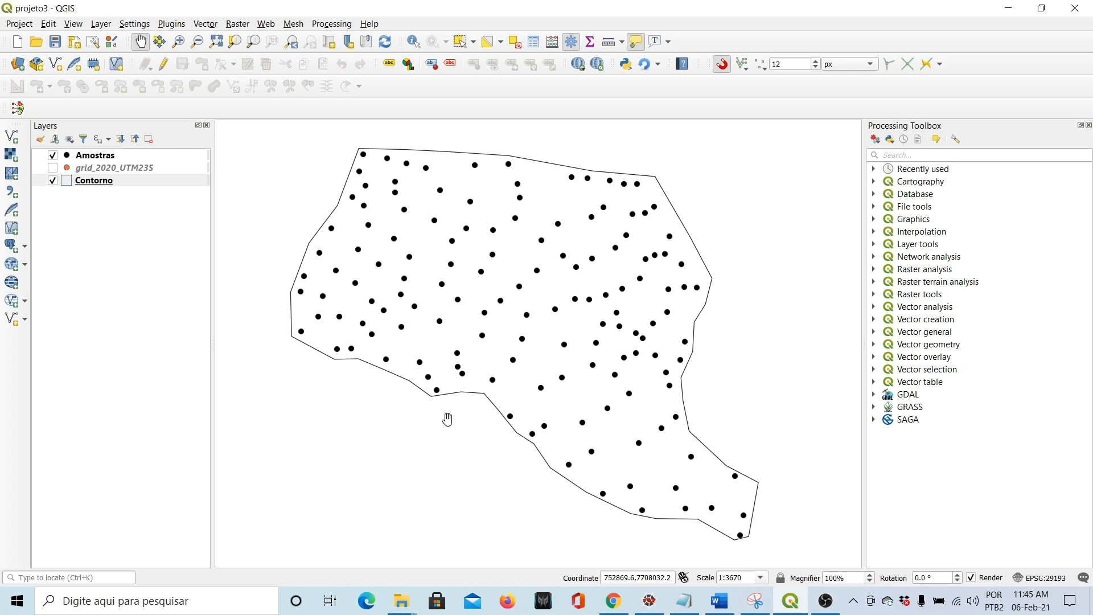
pyautogui.click(114, 168)
pyautogui.click(53, 181)
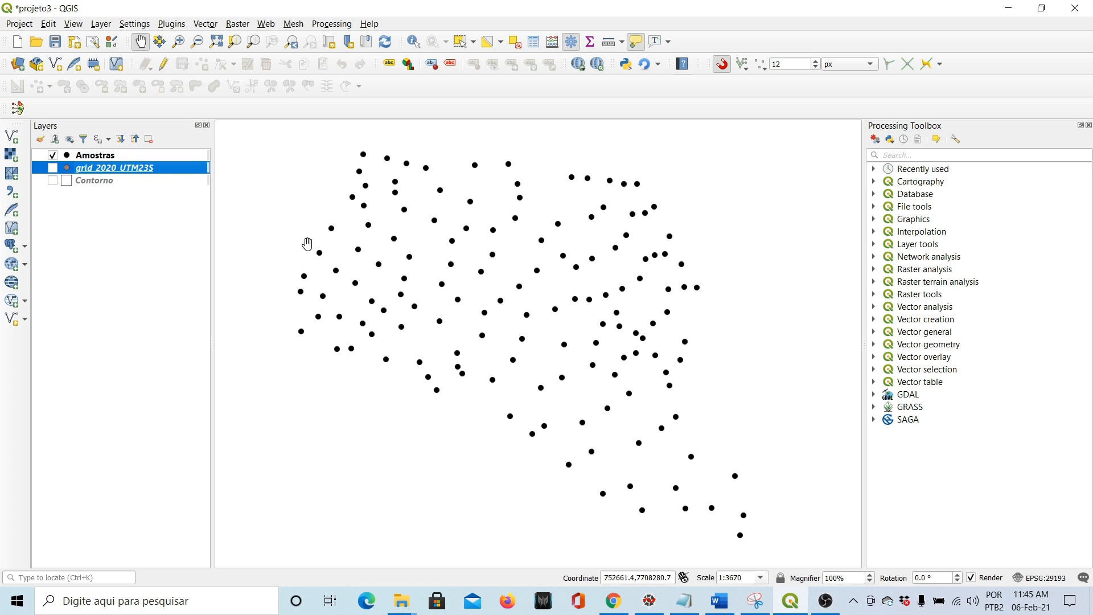
pyautogui.click(53, 180)
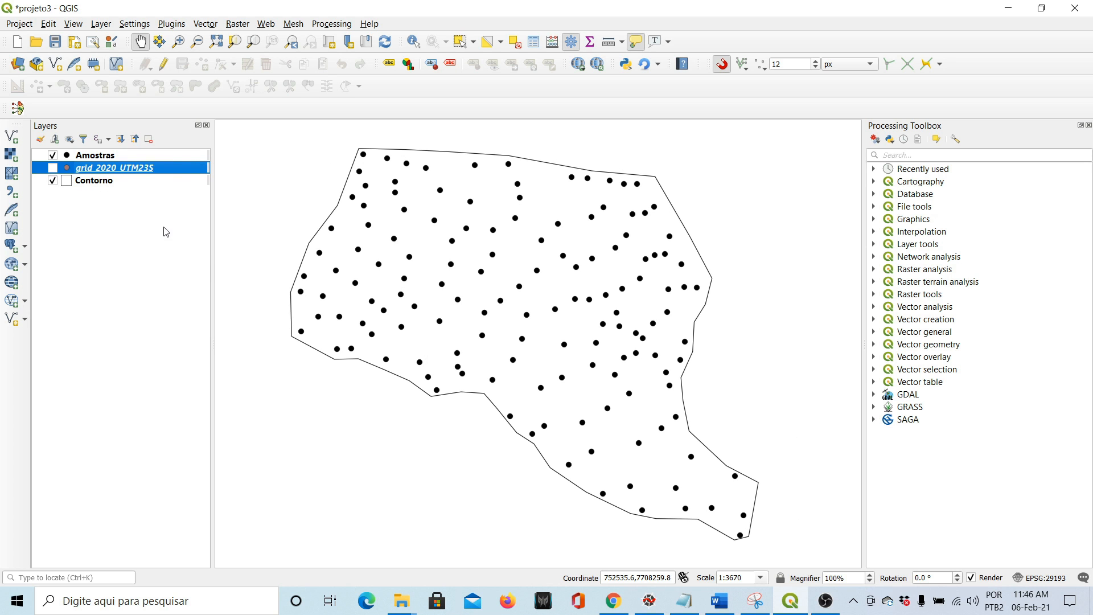
# - Check the source coordinate reference system of the Amostras layer and leave its properties unmodified
pyautogui.click(95, 181)
pyautogui.click(104, 170)
pyautogui.doubleClick(96, 156)
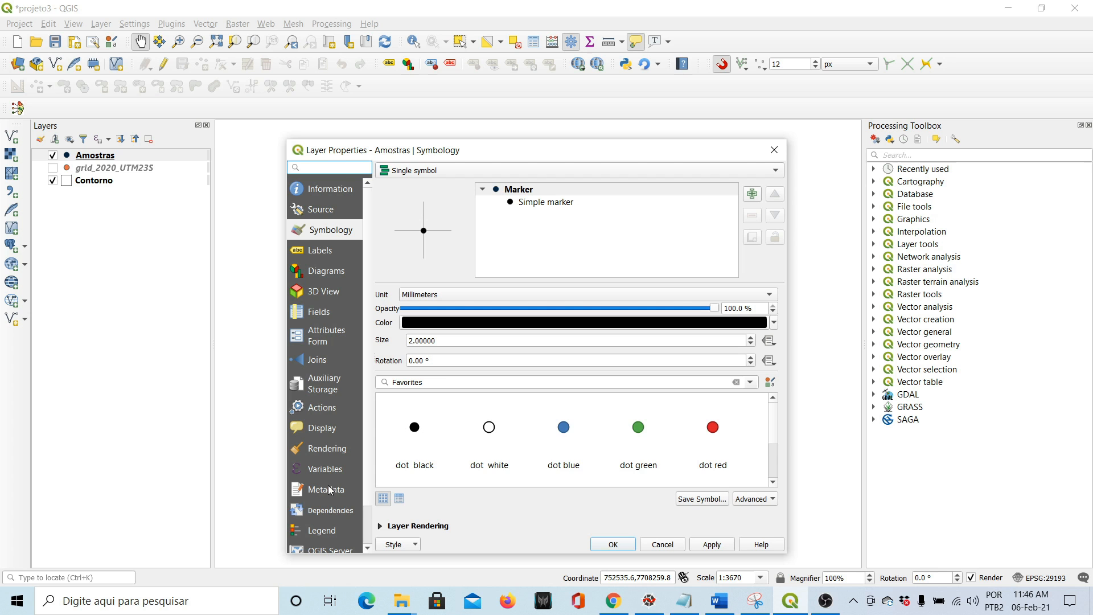
pyautogui.click(323, 210)
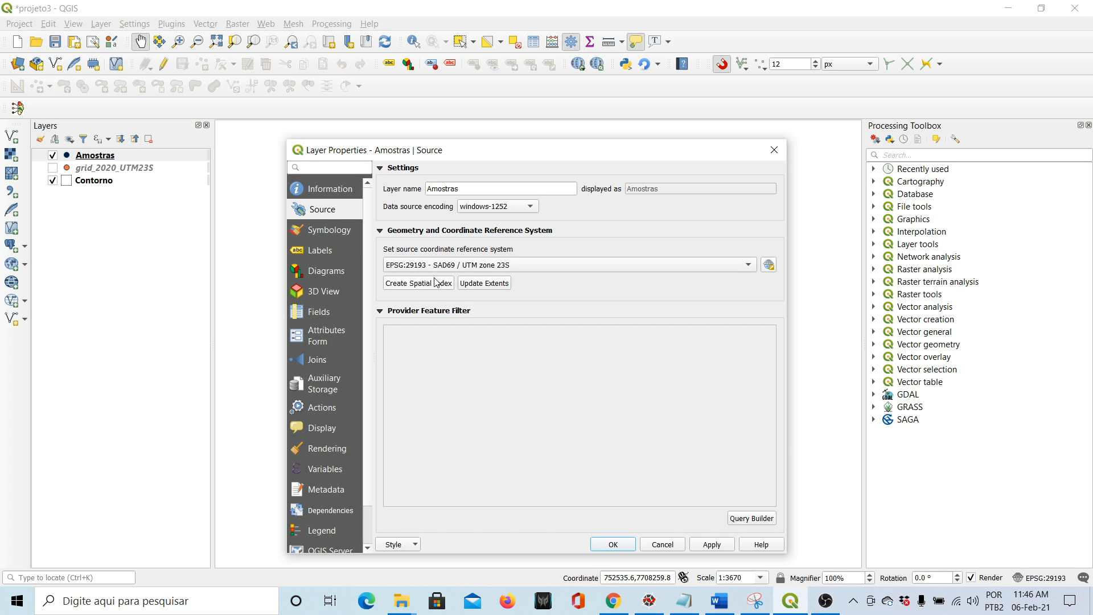
pyautogui.click(661, 544)
# - Check the source coordinate reference systems of the grid_2020_UTM23S and Contorno layers without changing their properties
pyautogui.click(119, 170)
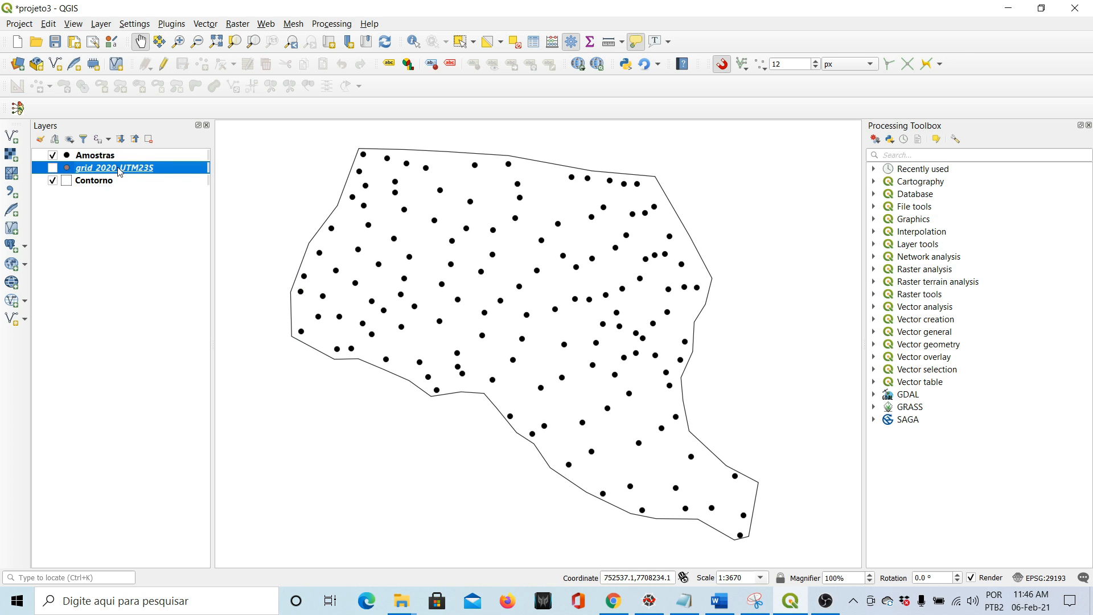
pyautogui.doubleClick(119, 170)
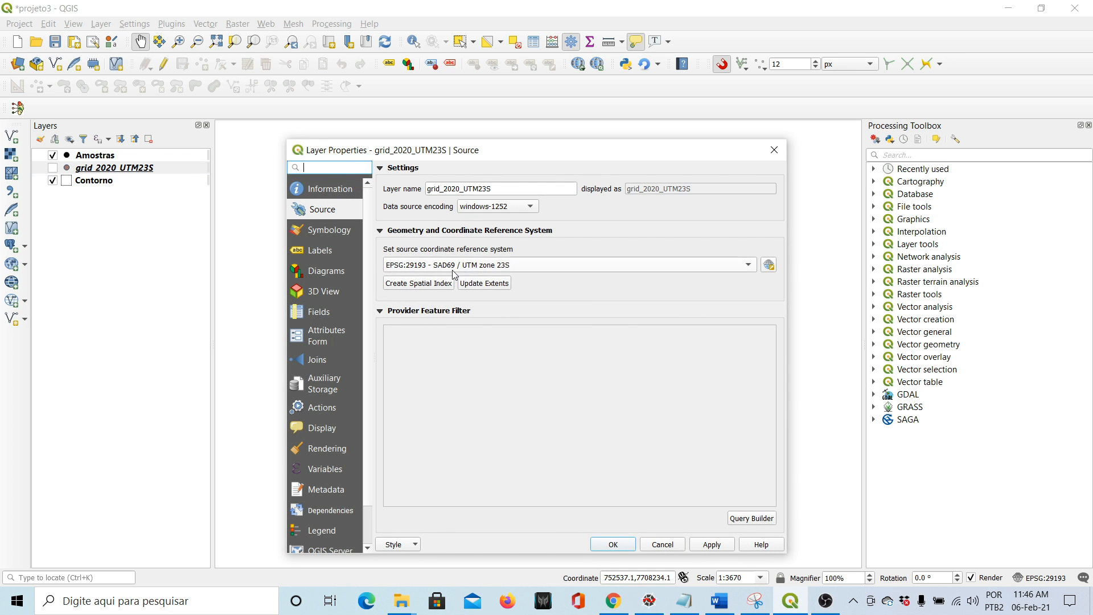
pyautogui.click(662, 545)
pyautogui.doubleClick(88, 181)
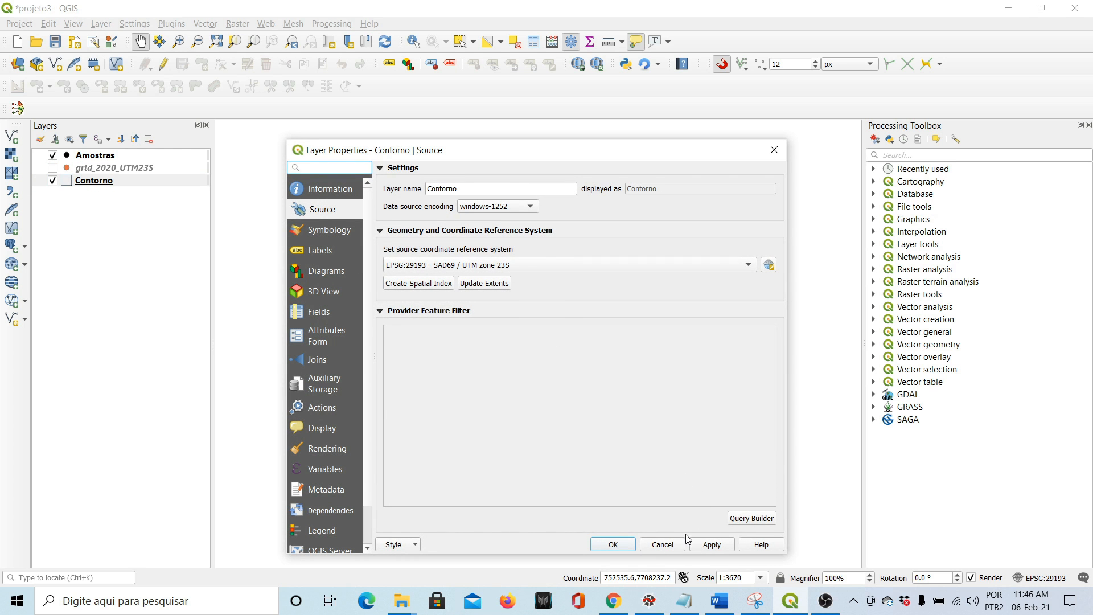
pyautogui.click(658, 541)
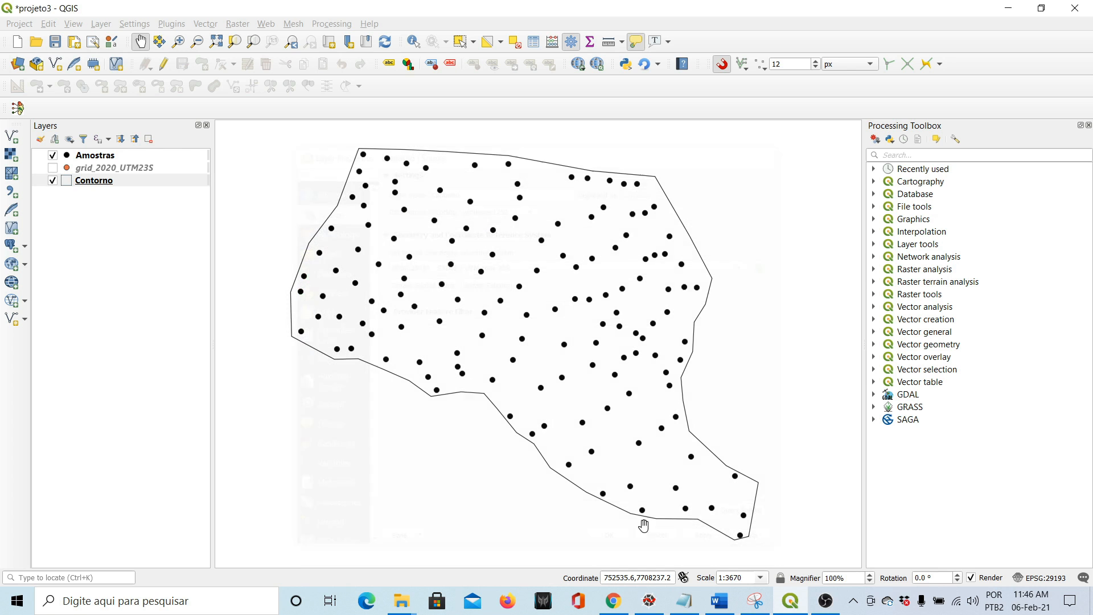
pyautogui.click(87, 168)
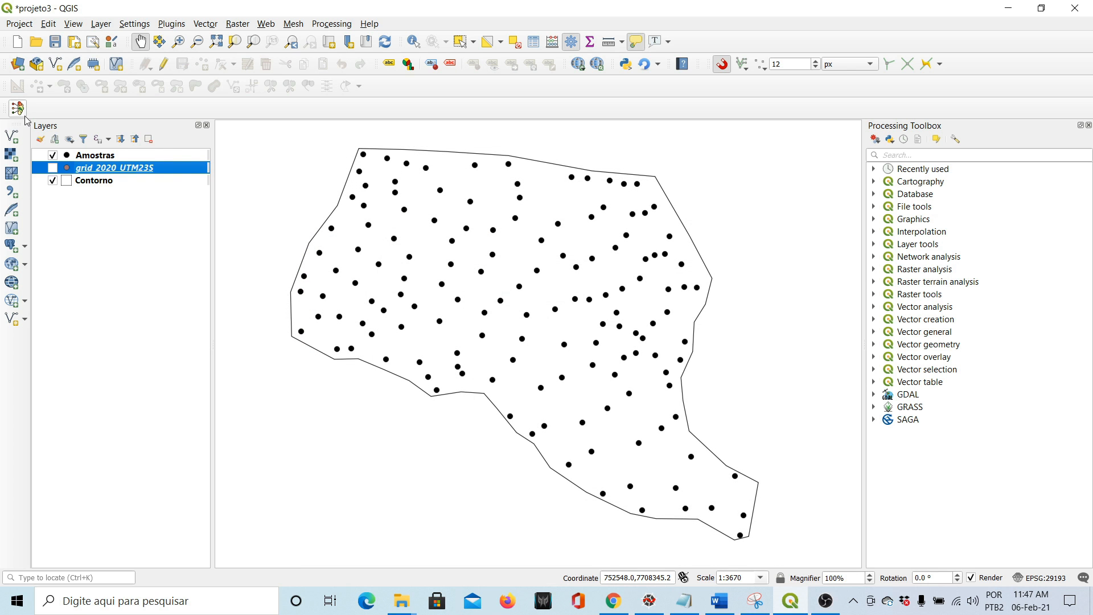
# - Open the Smart-Map plugin and import the CEa 20 attribute from the Amostras layer as the Z variable
pyautogui.click(19, 111)
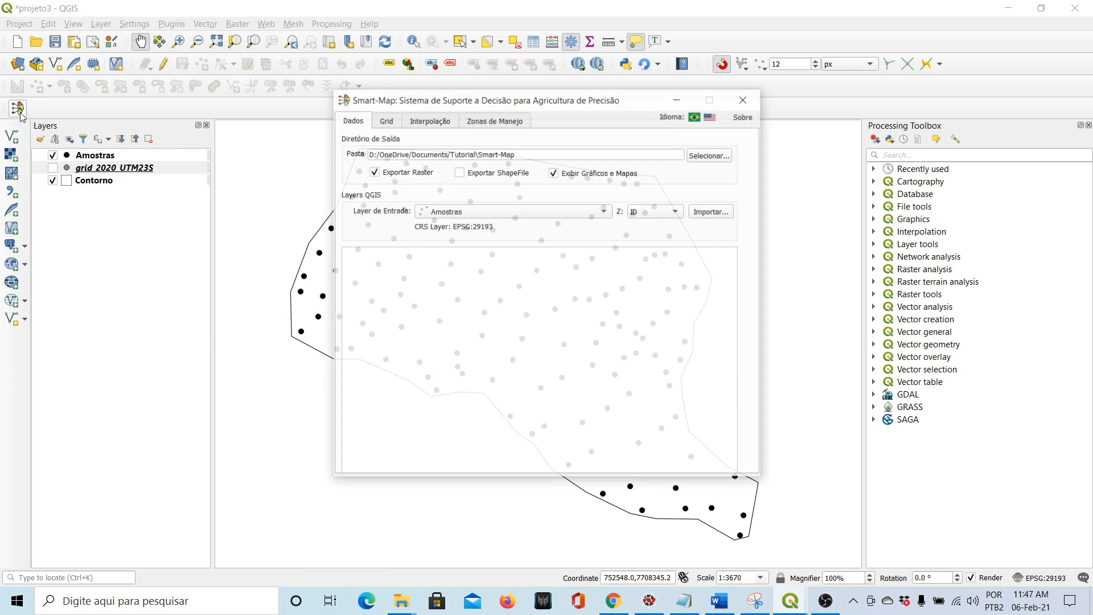
pyautogui.moveTo(524, 101); pyautogui.dragTo(455, 115)
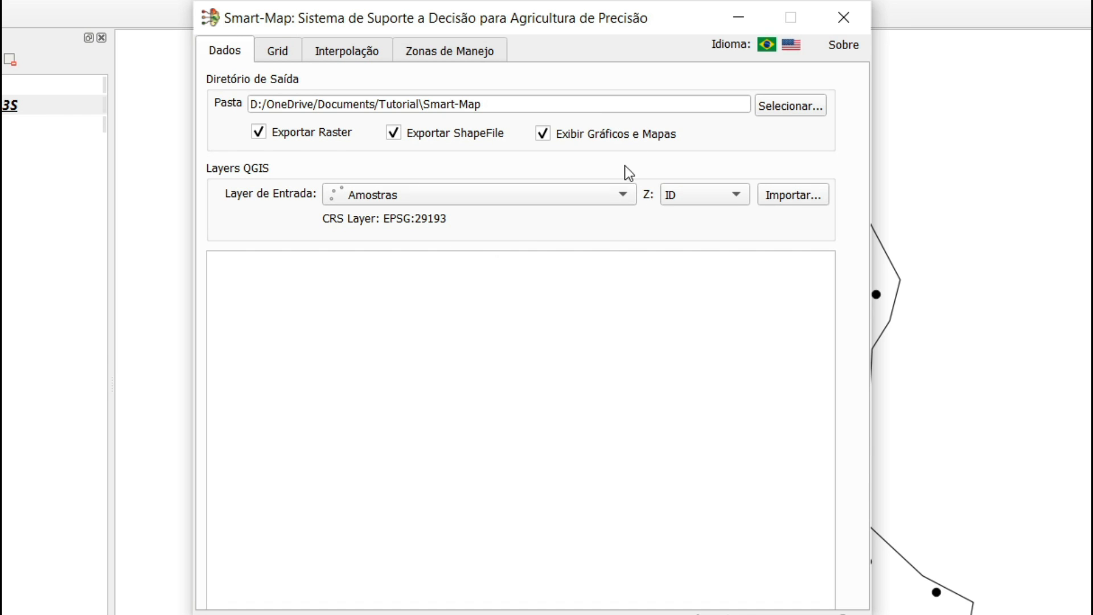
pyautogui.click(509, 199)
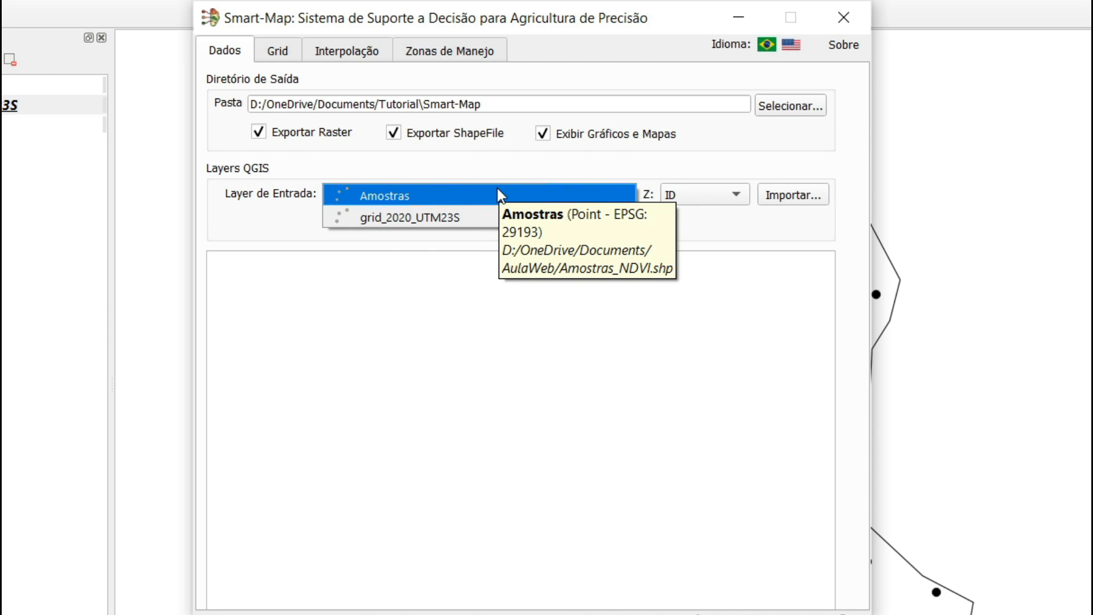
pyautogui.click(498, 191)
pyautogui.click(736, 195)
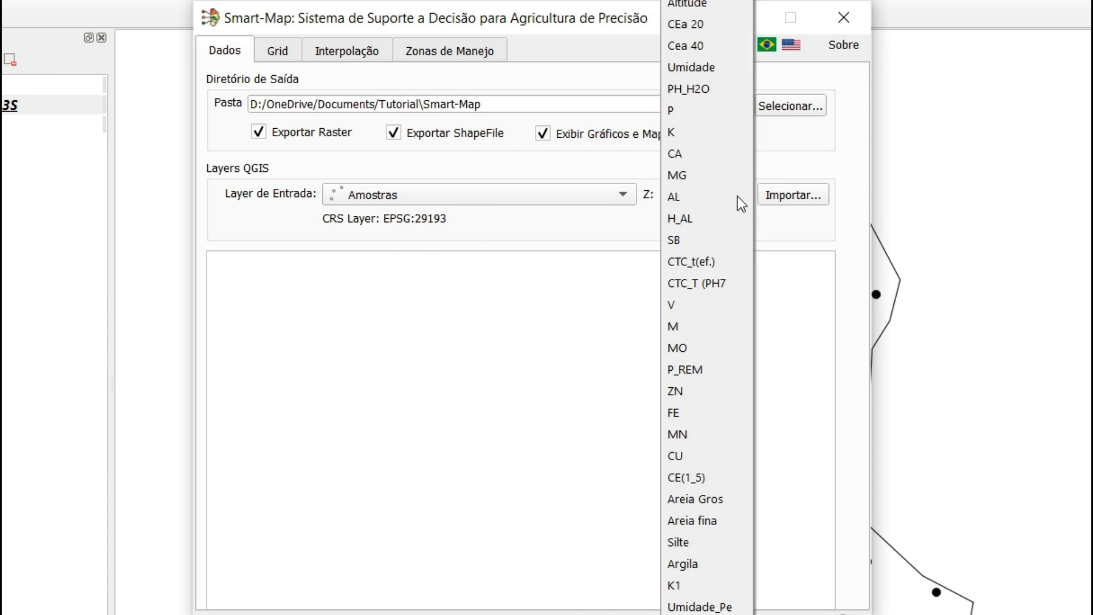
pyautogui.click(726, 22)
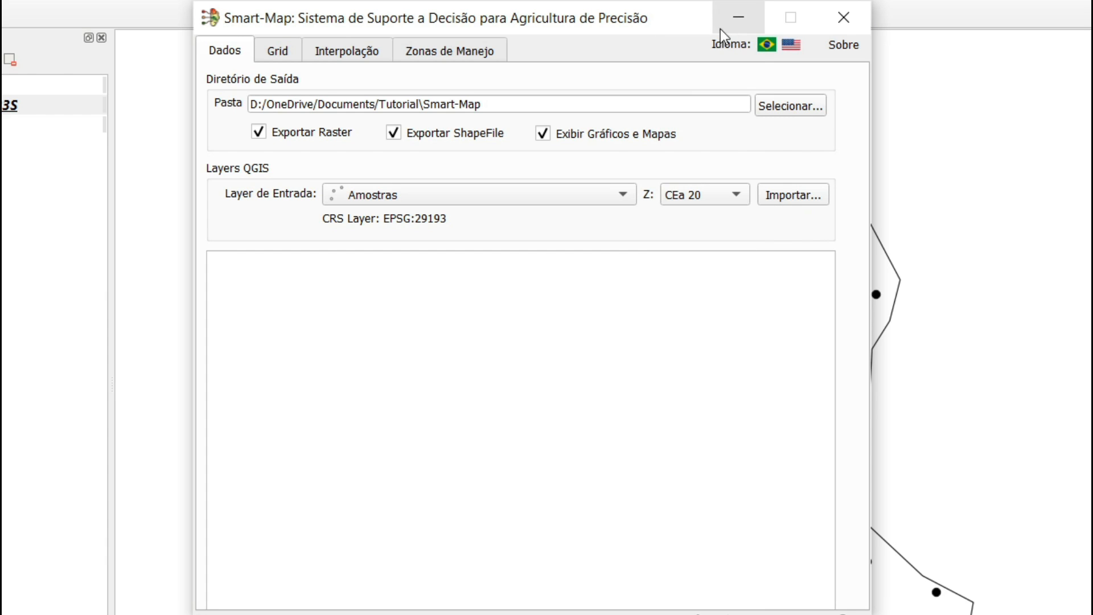
pyautogui.click(787, 201)
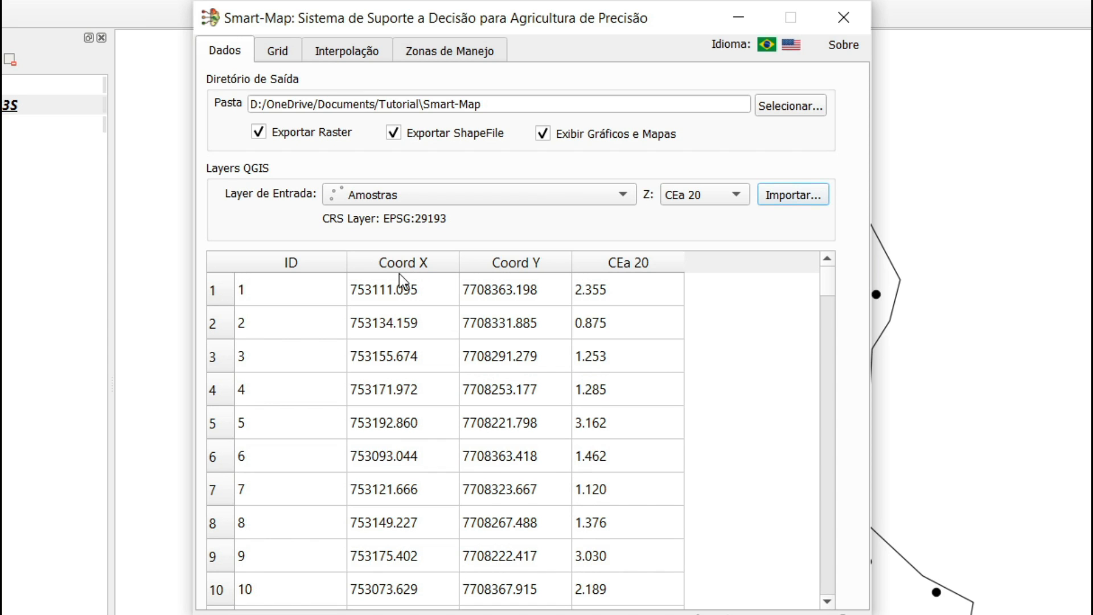
pyautogui.click(621, 299)
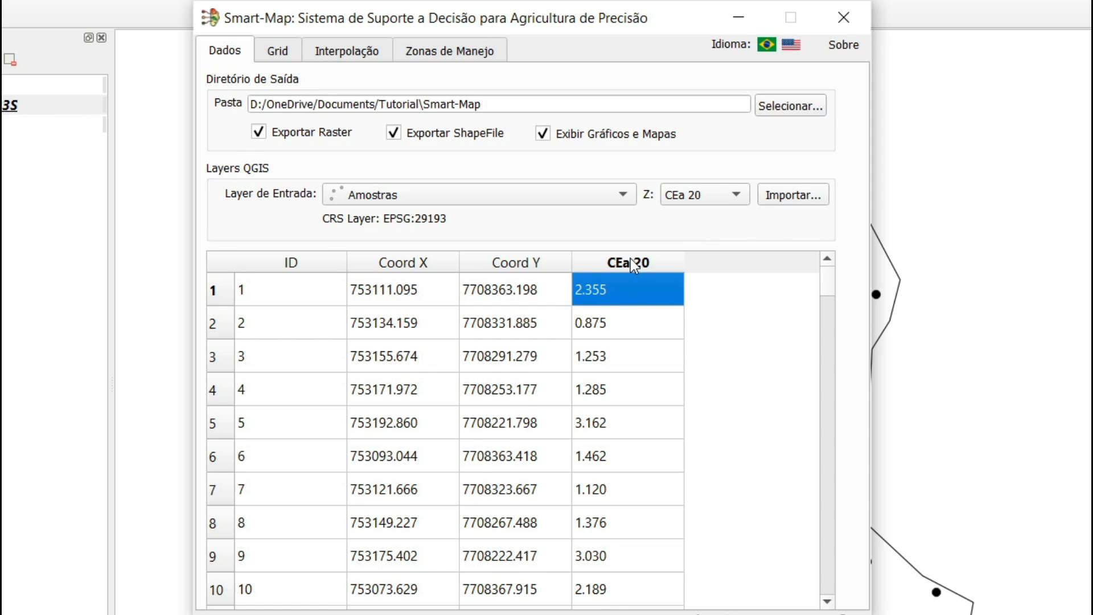
# - Define the Contorno layer as the boundary polygon of the interpolation grid, keeping the pixel size at 5 in X and Y
pyautogui.click(278, 50)
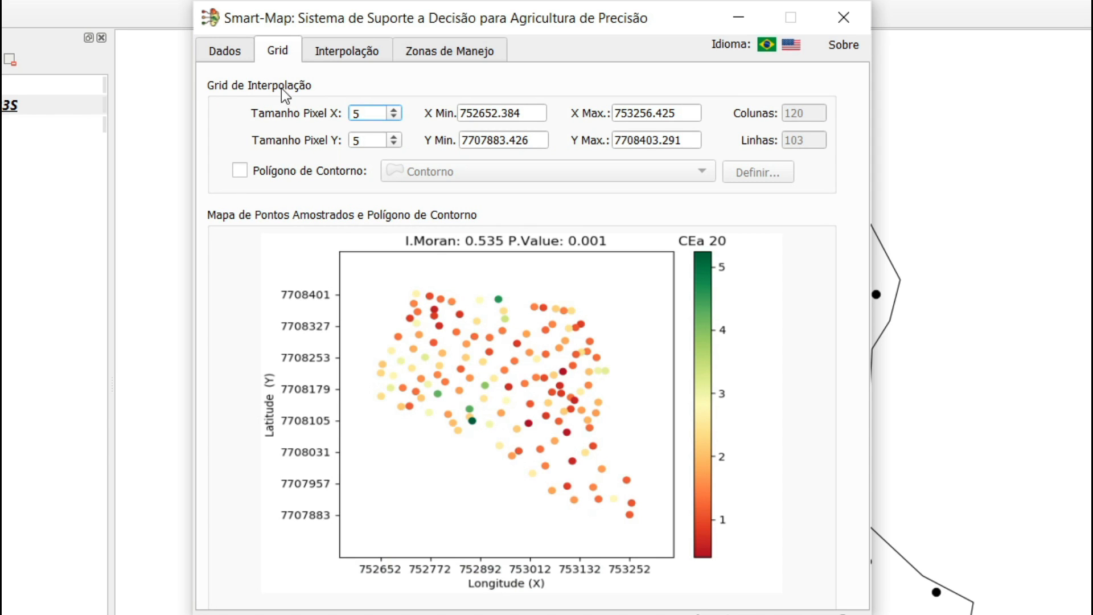
pyautogui.moveTo(375, 113); pyautogui.dragTo(342, 116)
pyautogui.moveTo(369, 141); pyautogui.dragTo(347, 147)
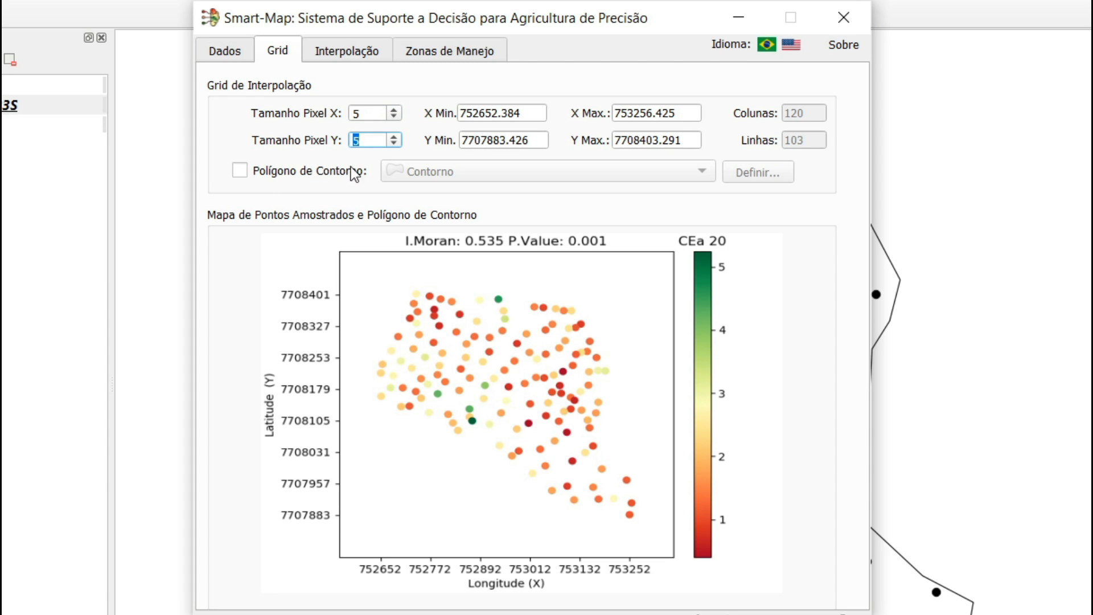
pyautogui.click(267, 177)
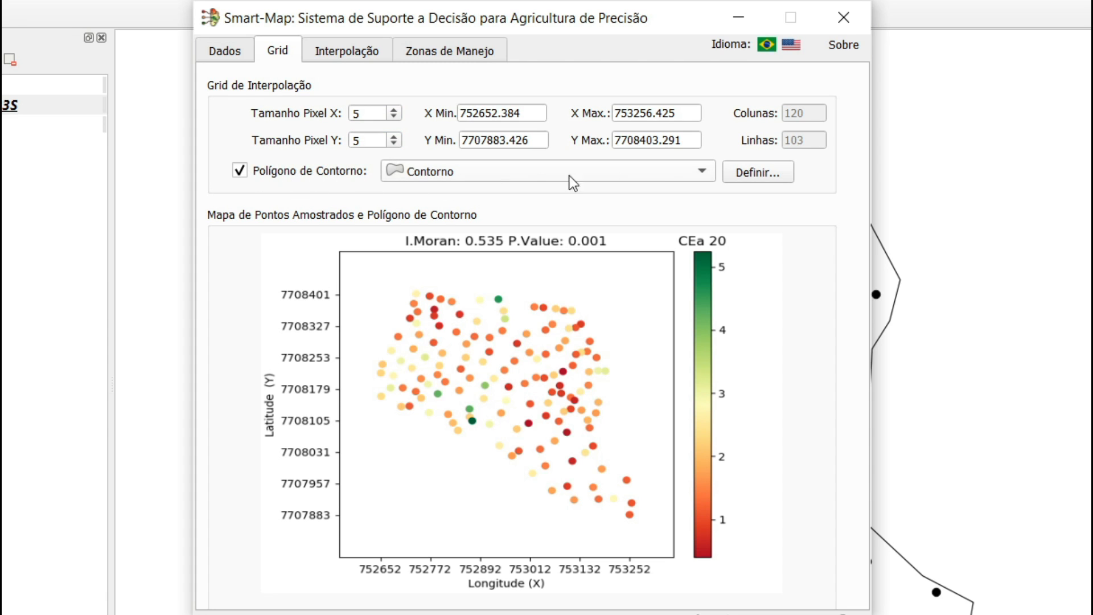
pyautogui.click(671, 178)
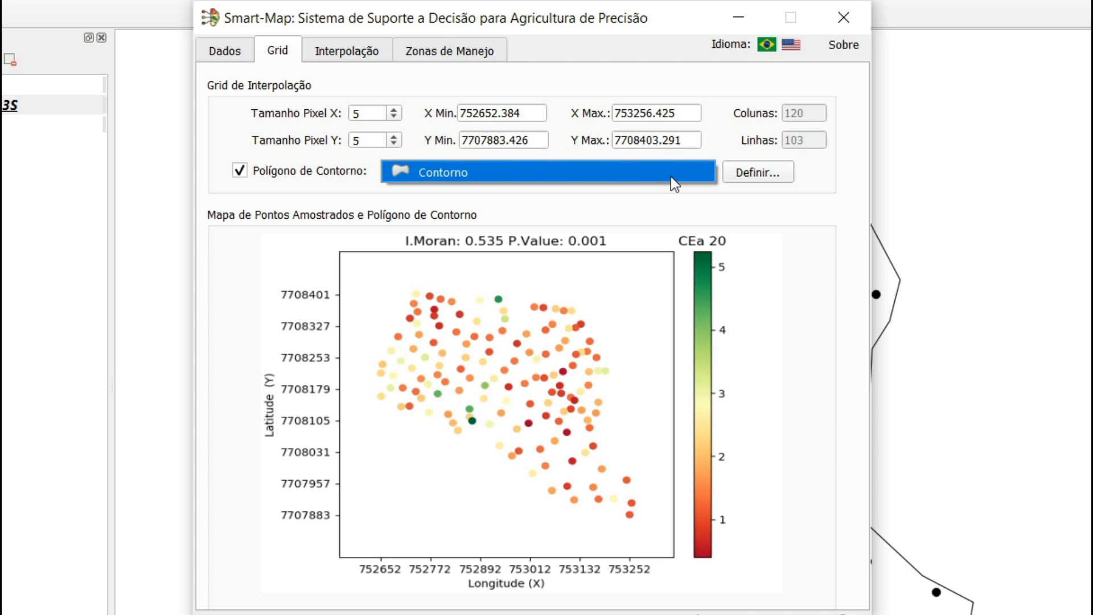
pyautogui.click(671, 177)
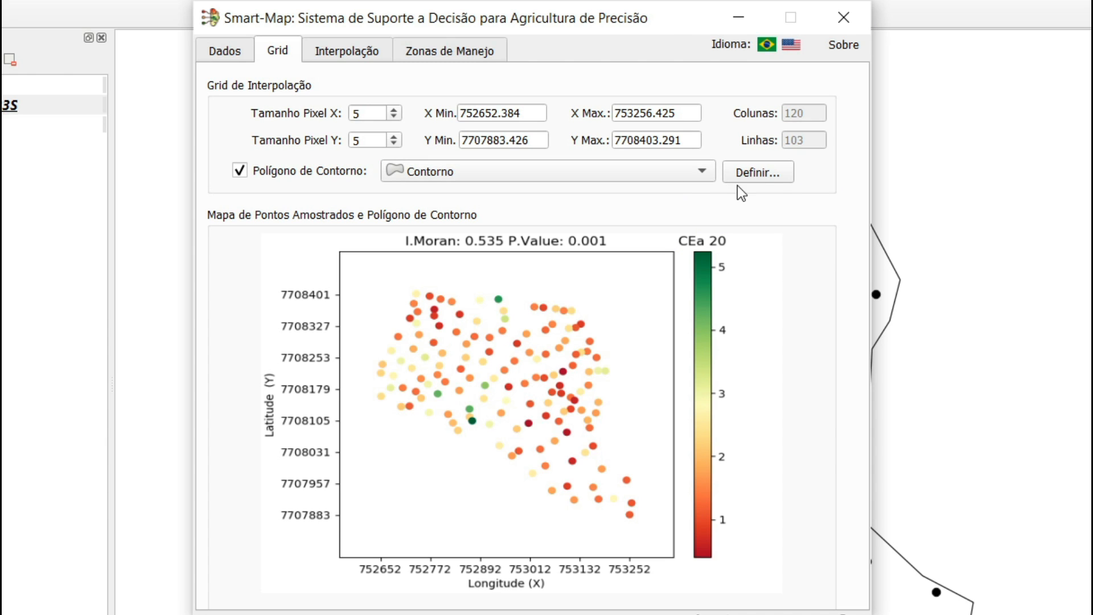
pyautogui.click(757, 181)
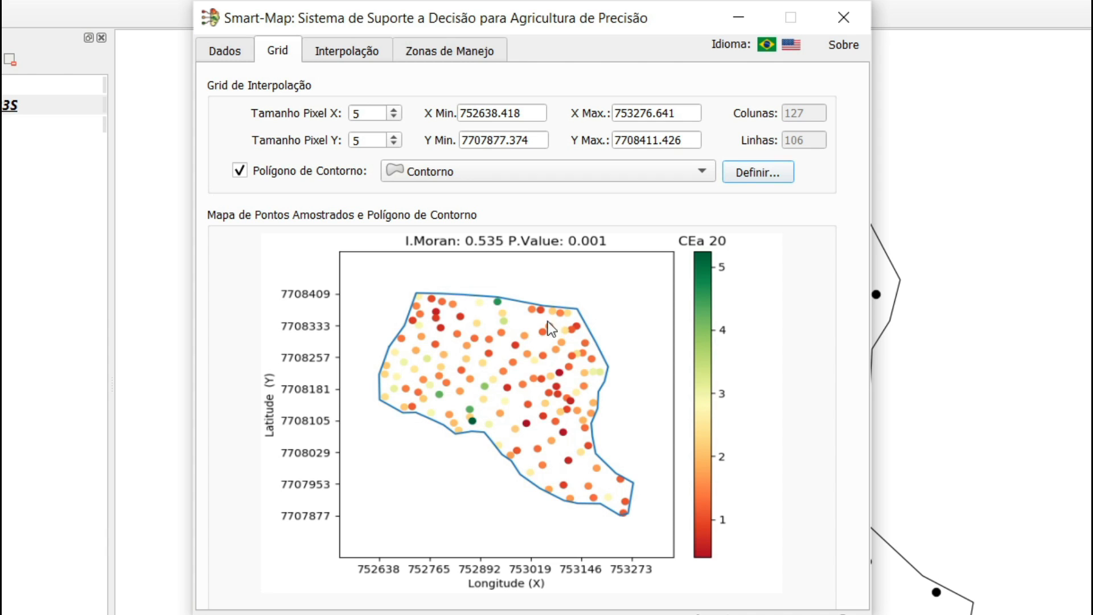
# - Calculate the ordinary kriging variogram for CEa 20 with the default distances
pyautogui.click(345, 52)
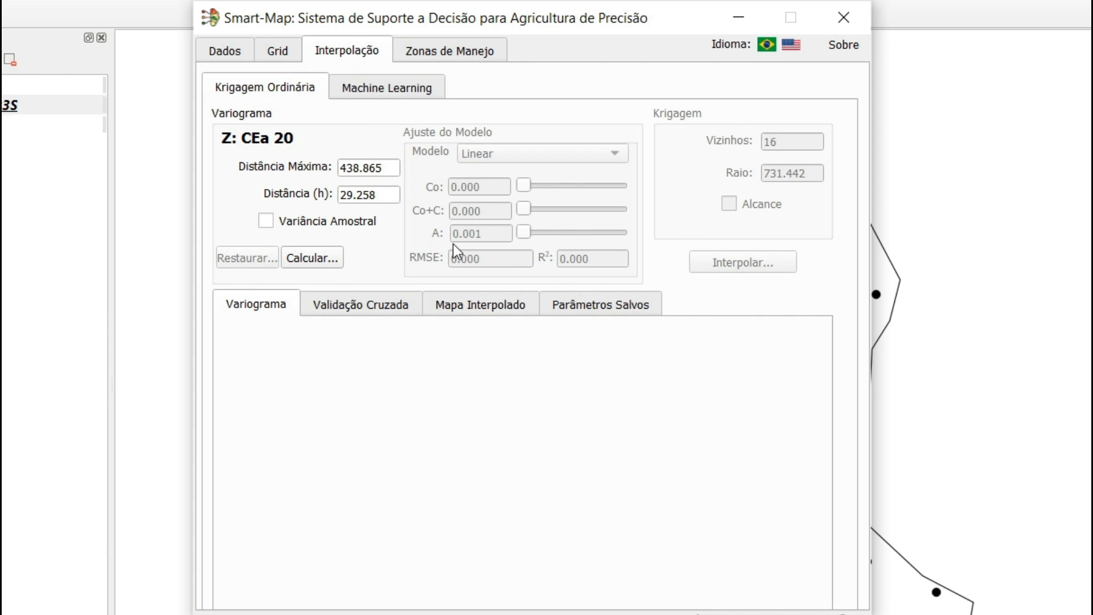
pyautogui.click(302, 260)
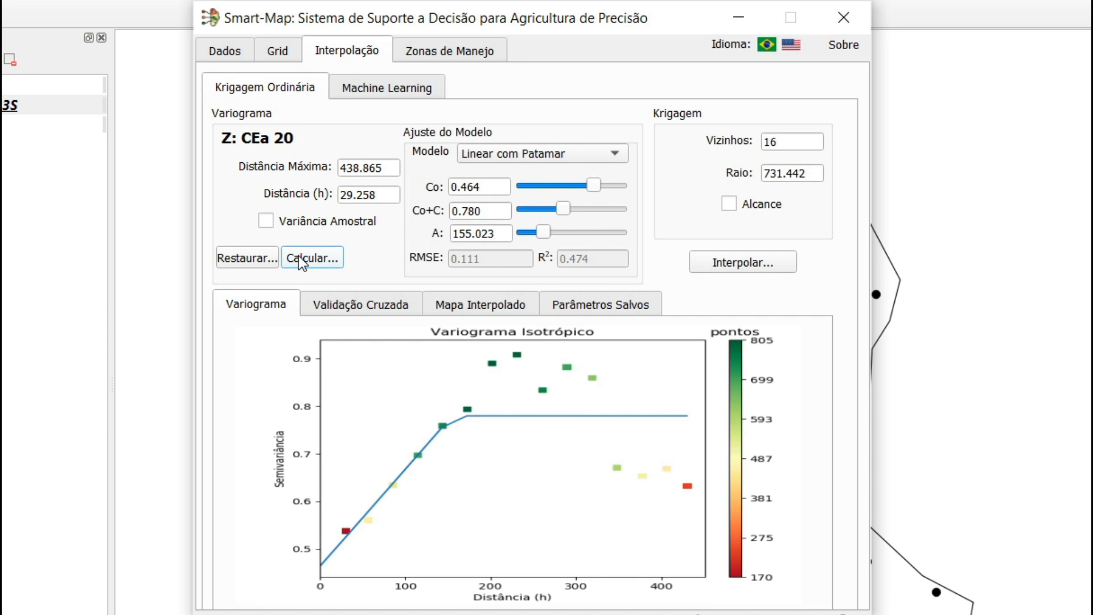
# - Try maximum variogram distances of 2000, 5000 and 320, recalculating the variogram for each one
pyautogui.doubleClick(391, 167)
pyautogui.write('2000')
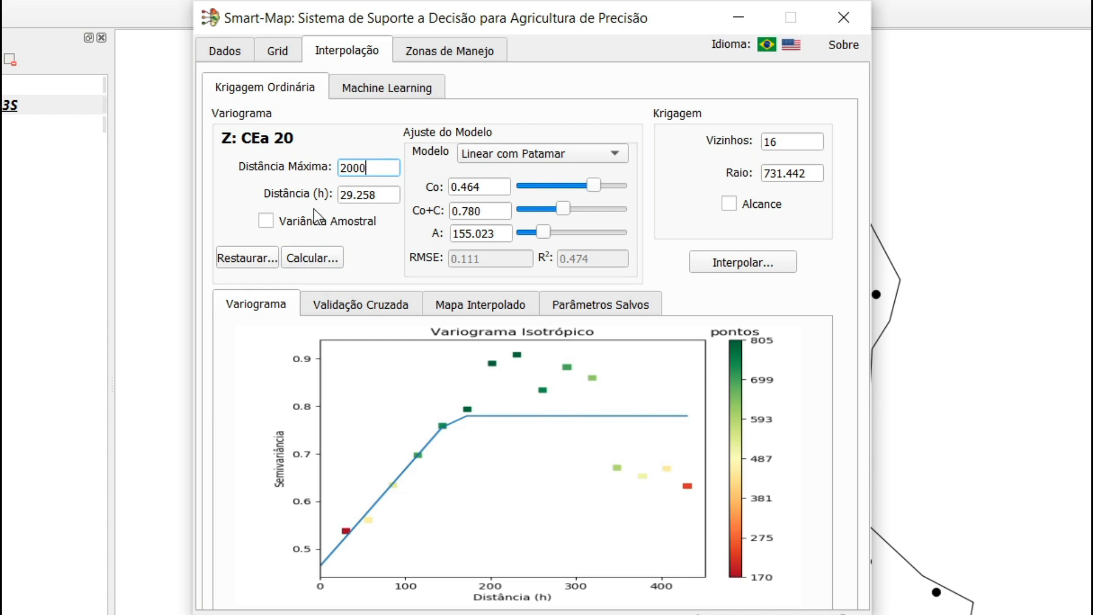
pyautogui.click(325, 257)
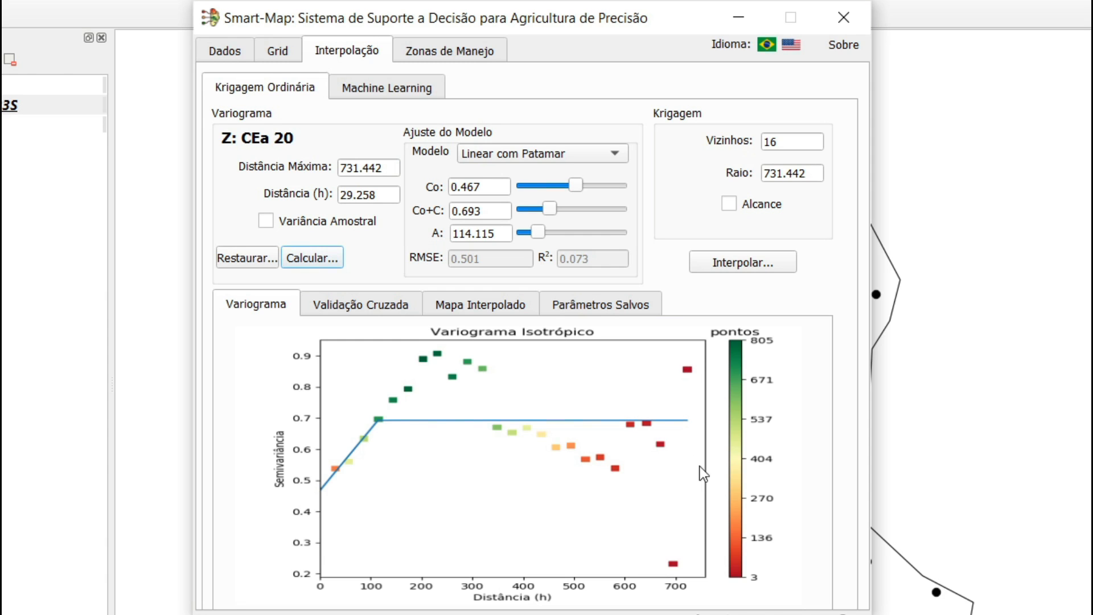
pyautogui.doubleClick(376, 167)
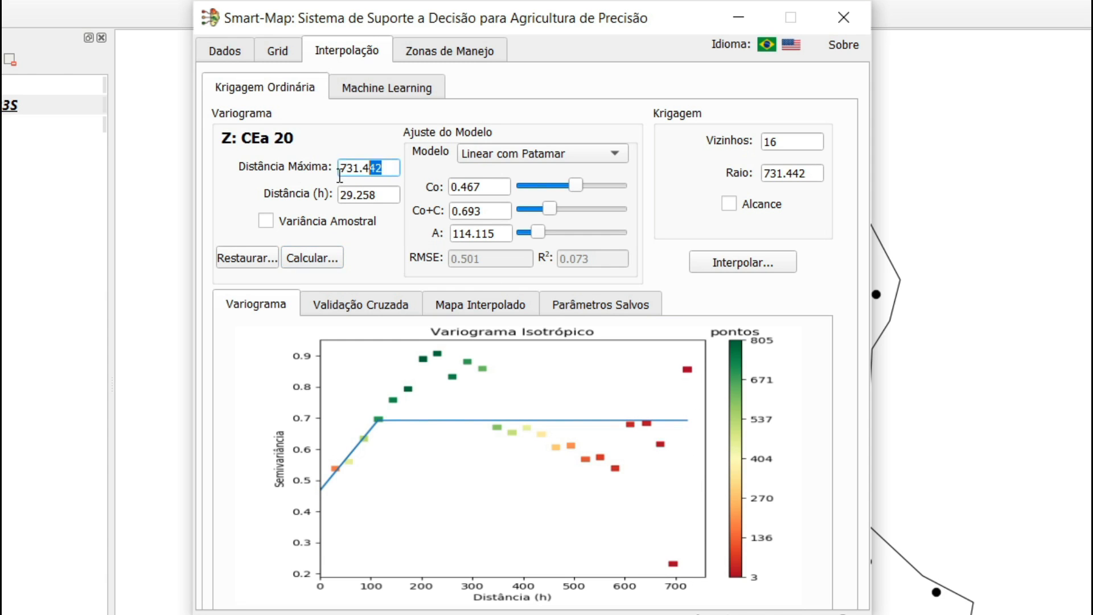
pyautogui.write('5000')
pyautogui.click(322, 255)
pyautogui.doubleClick(390, 173)
pyautogui.write('320')
pyautogui.click(327, 259)
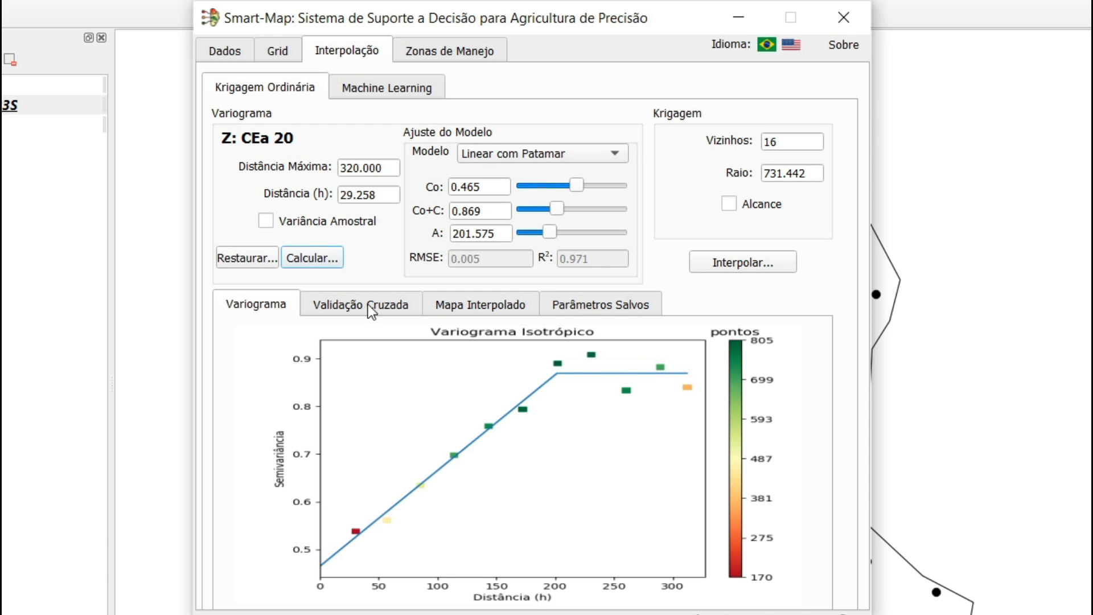
# - Try distance (h) values of 10, 5 and 100, clear the value and recalculate the variogram
pyautogui.moveTo(378, 196); pyautogui.dragTo(332, 200)
pyautogui.click(385, 194)
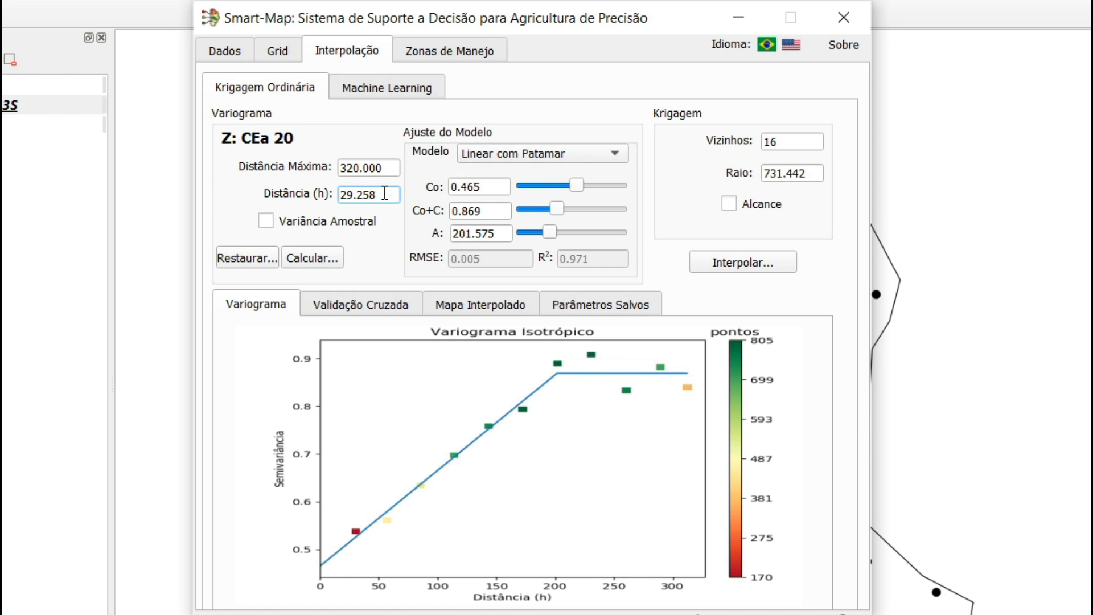
pyautogui.moveTo(385, 193); pyautogui.dragTo(299, 198)
pyautogui.write('10')
pyautogui.hotkey('ctrl', 'a')
pyautogui.write('5')
pyautogui.moveTo(384, 194); pyautogui.dragTo(319, 199)
pyautogui.write('100')
pyautogui.moveTo(376, 191); pyautogui.dragTo(298, 199)
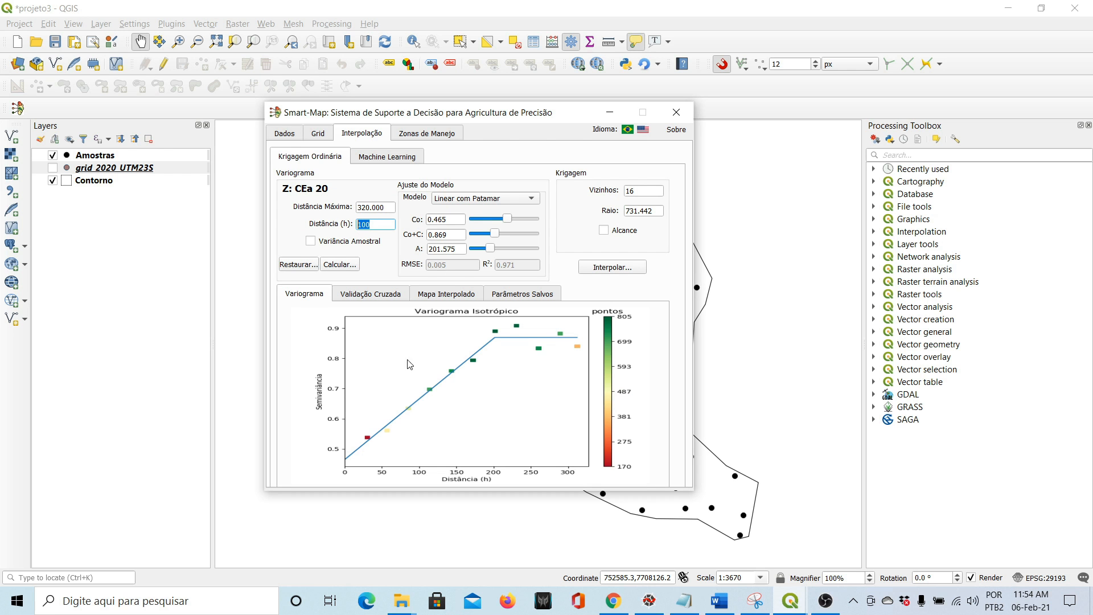
pyautogui.moveTo(566, 119); pyautogui.dragTo(565, 147)
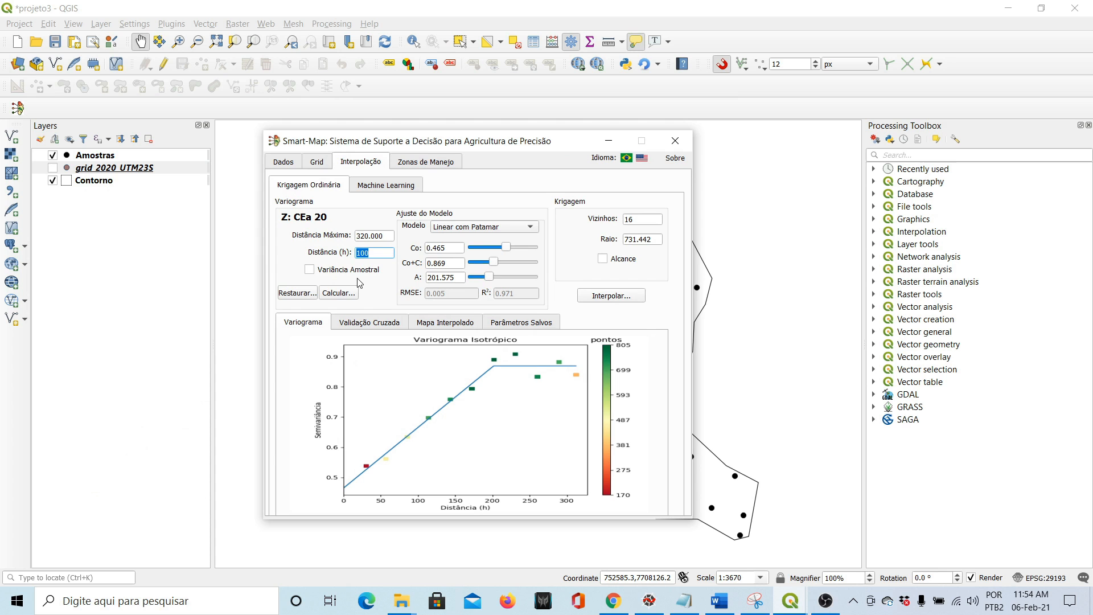
pyautogui.press('BackSpace')
pyautogui.click(346, 297)
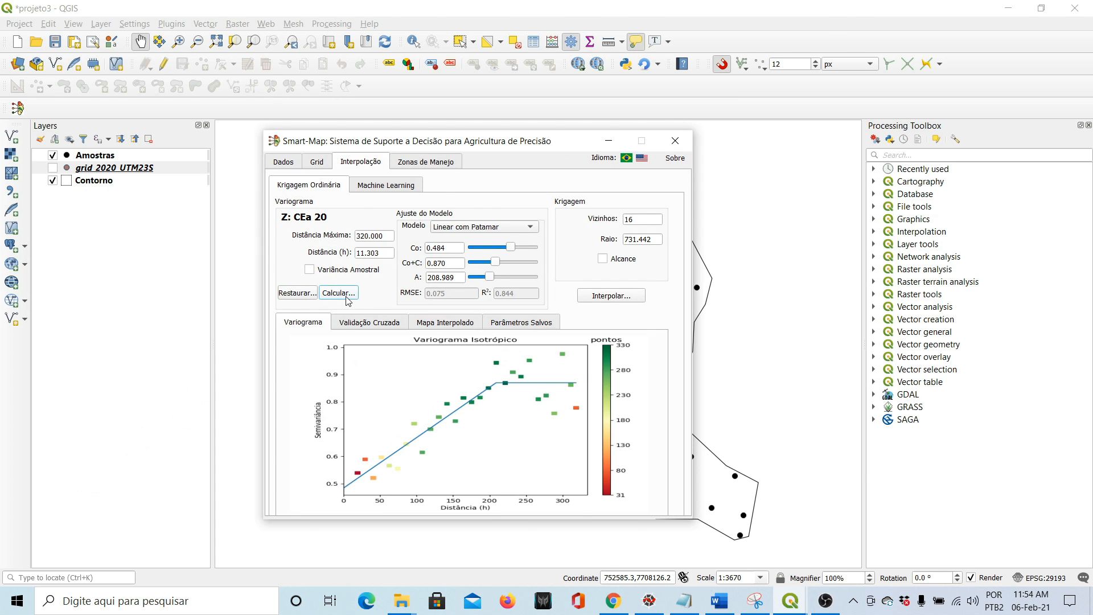
# - Set the variogram's distance (h) to 20 and recalculate it
pyautogui.doubleClick(379, 252)
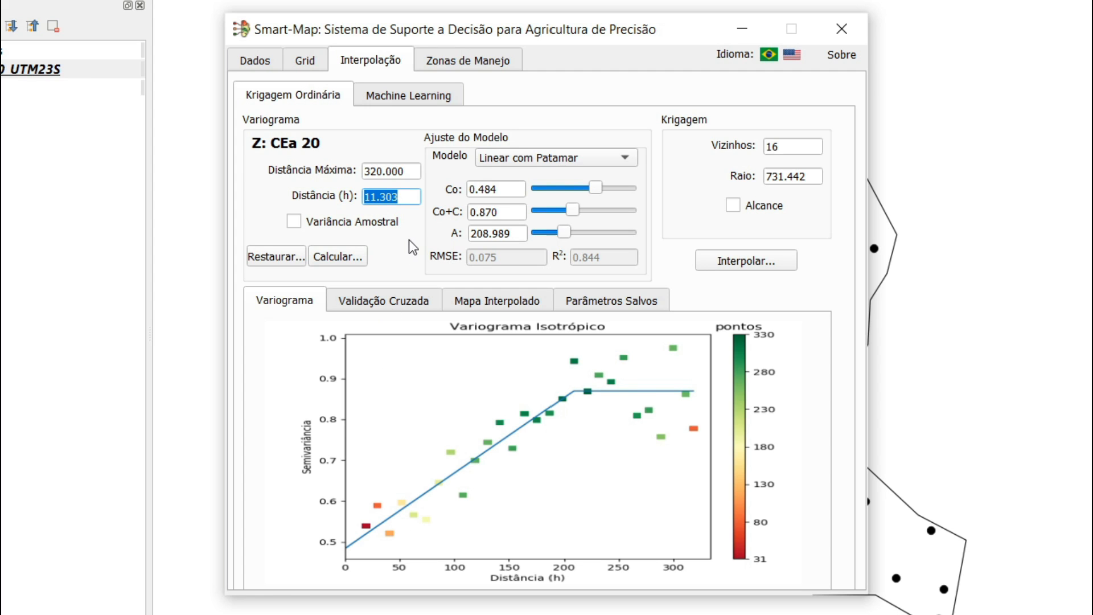
pyautogui.write('1')
pyautogui.press('BackSpace')
pyautogui.write('20')
pyautogui.click(338, 256)
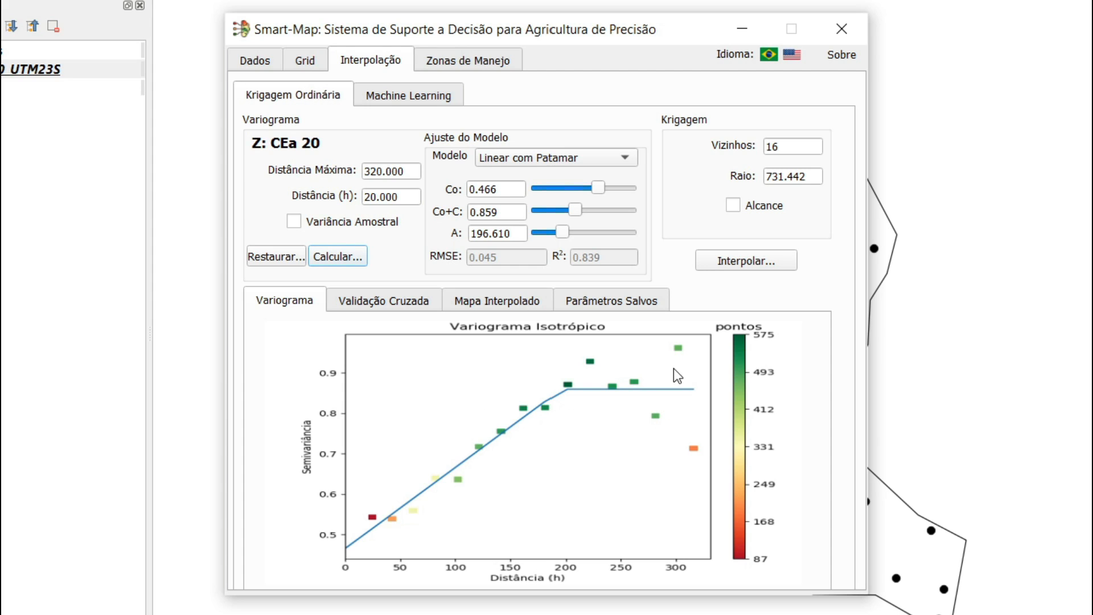
# - Set the maximum distance to 300, turn on the sample variance line and recalculate the variogram
pyautogui.click(415, 172)
pyautogui.write('300')
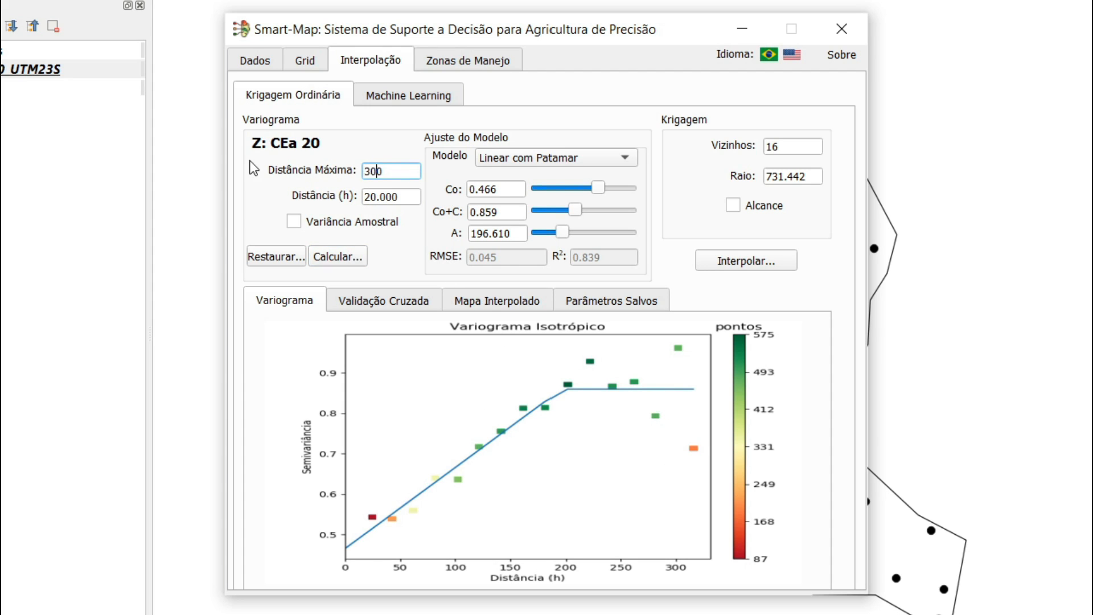
pyautogui.click(329, 260)
pyautogui.click(293, 222)
pyautogui.click(336, 258)
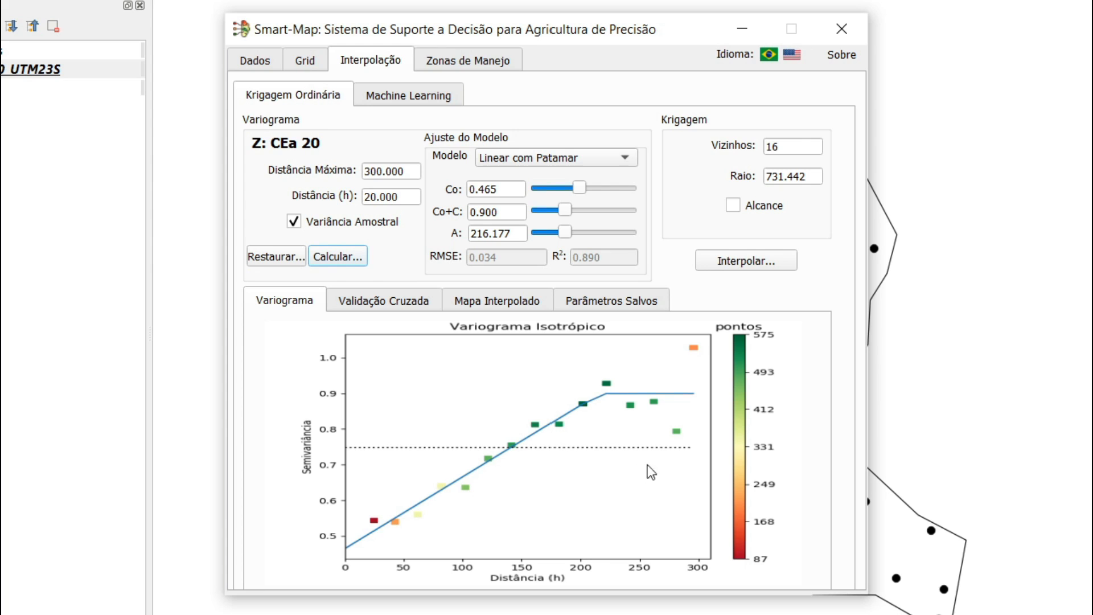
# - Compare the fit of the Esférico, Gaussiano, Exponencial, Linear and Linear com Patamar variogram models
pyautogui.scroll(-2, 570, 157)
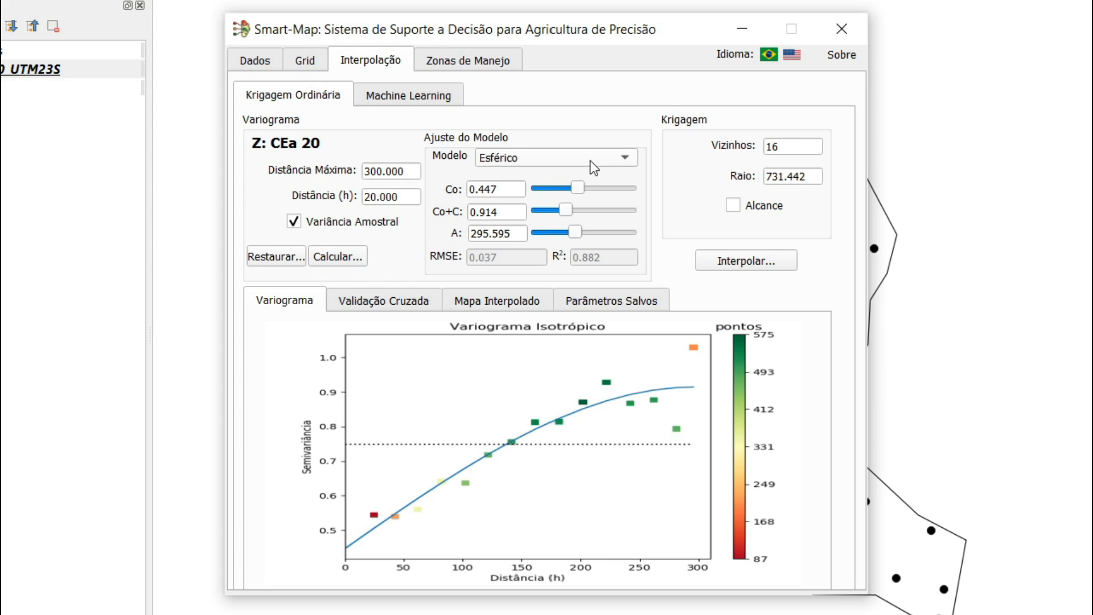
pyautogui.click(593, 159)
pyautogui.click(592, 178)
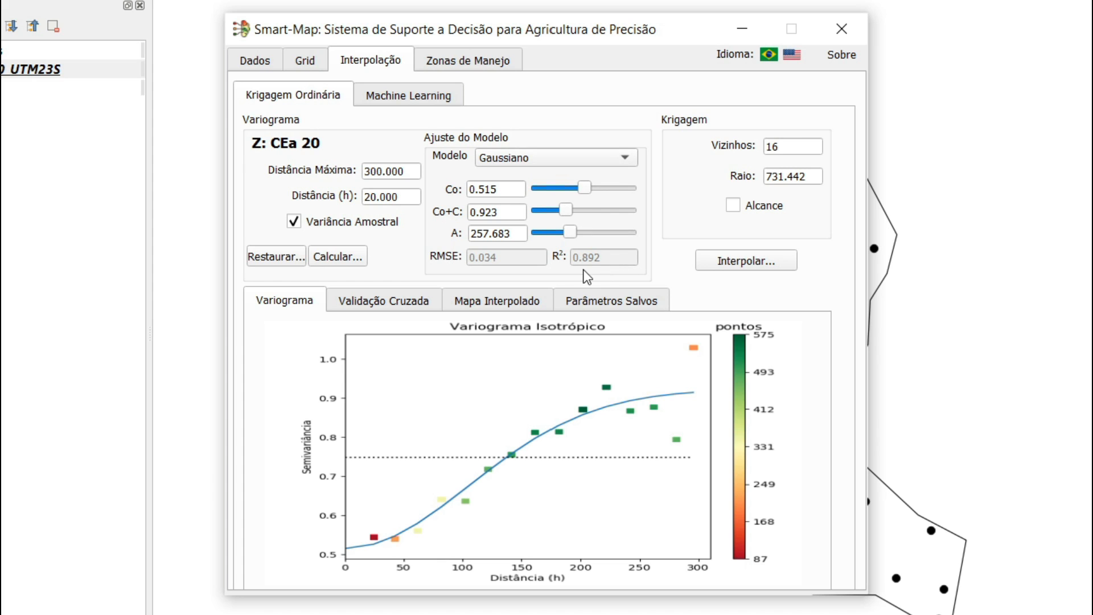
pyautogui.click(556, 165)
pyautogui.click(546, 137)
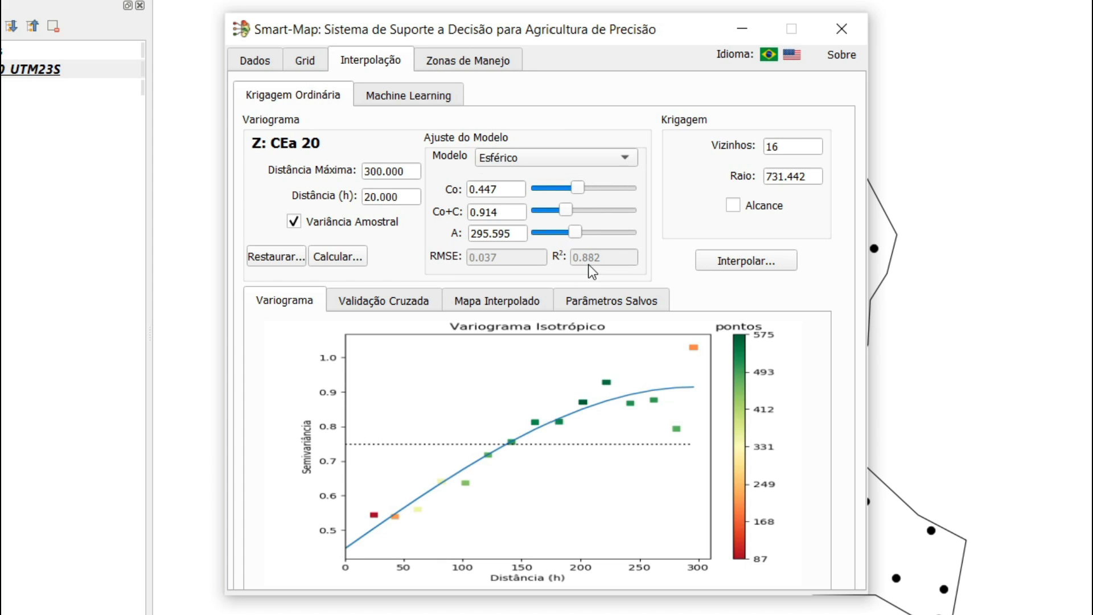
pyautogui.click(544, 156)
pyautogui.click(544, 141)
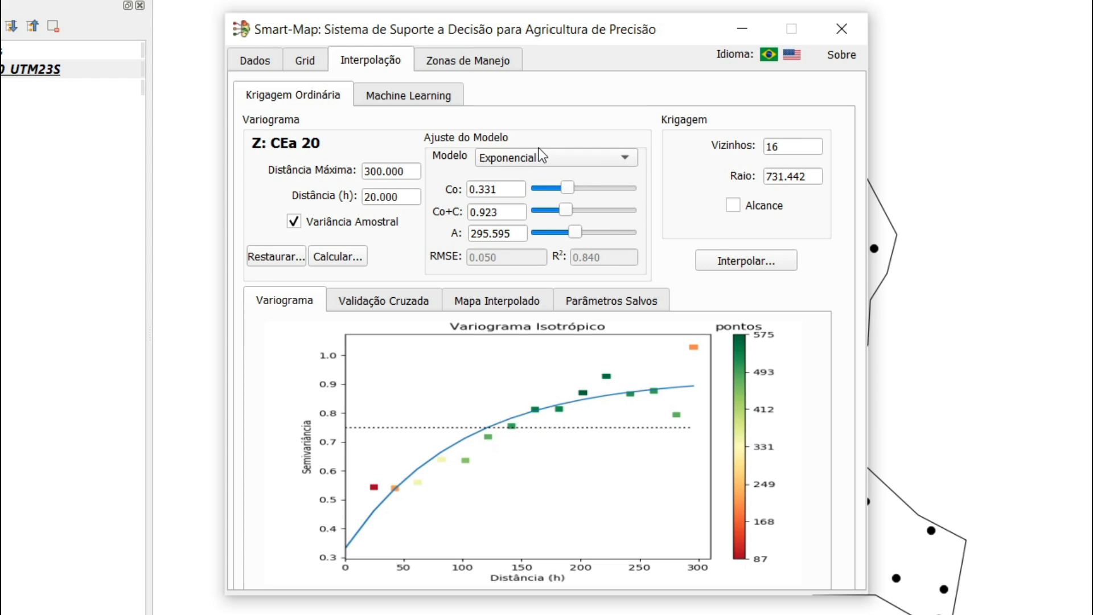
pyautogui.scroll(1, 539, 148)
pyautogui.scroll(1, 557, 155)
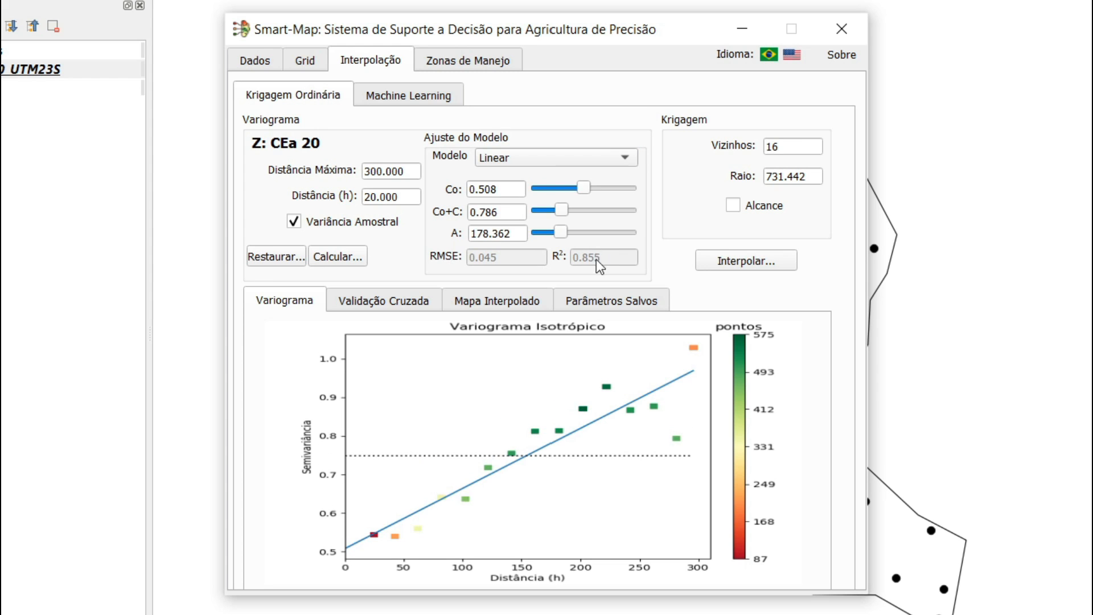
pyautogui.click(553, 164)
pyautogui.click(552, 181)
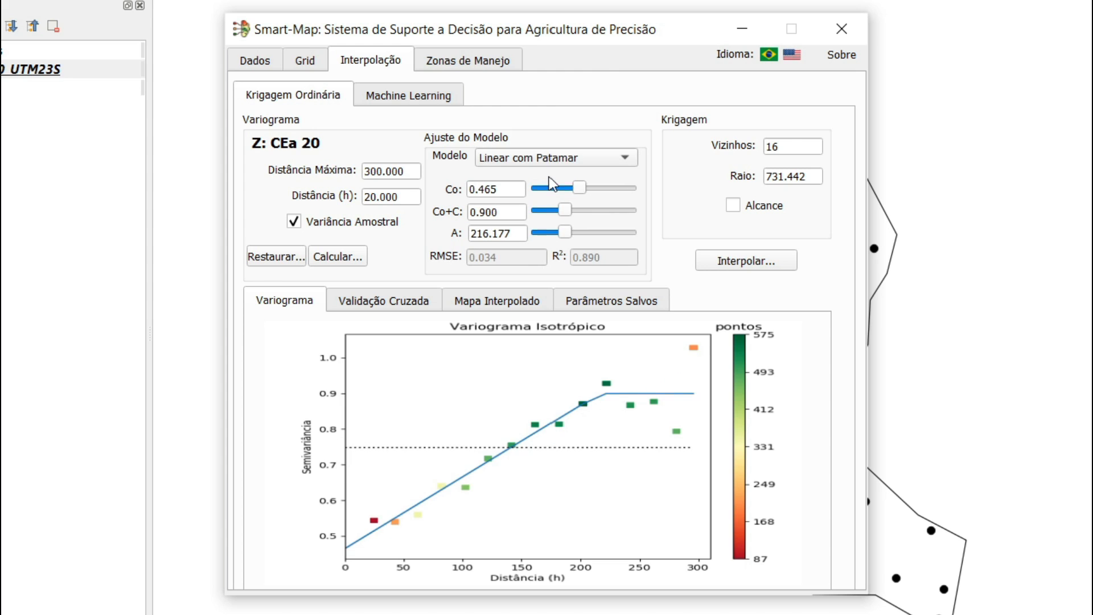
# - Choose the Gaussiano model for the CEa 20 variogram and open its cross-validation view
pyautogui.click(553, 161)
pyautogui.click(557, 224)
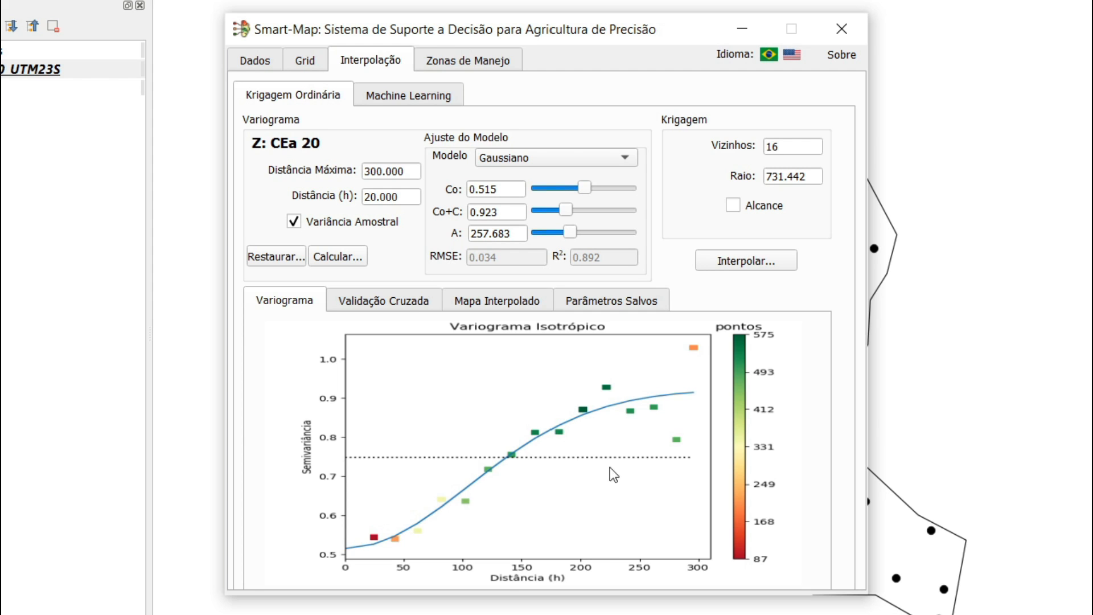
pyautogui.click(400, 302)
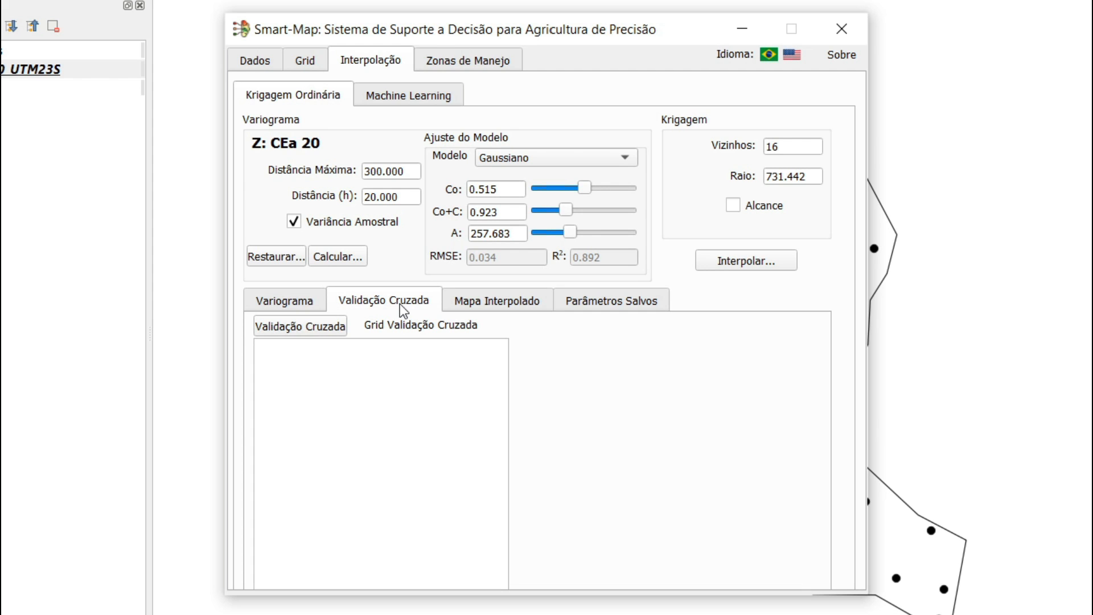
# - Run the ordinary kriging cross-validation for CEa 20 and close its plot window
pyautogui.click(301, 331)
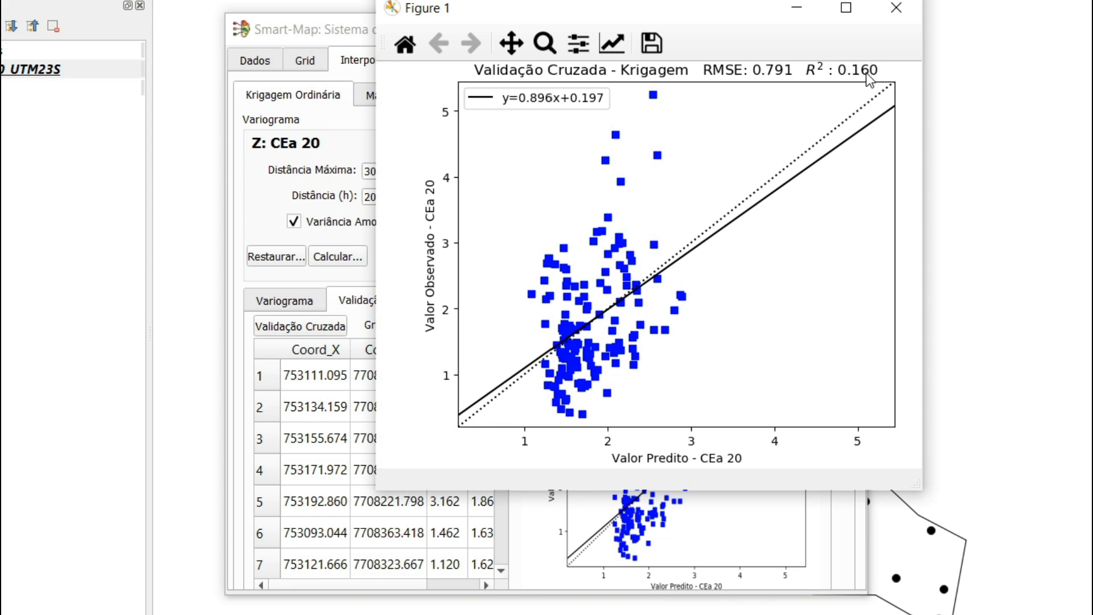
pyautogui.click(896, 8)
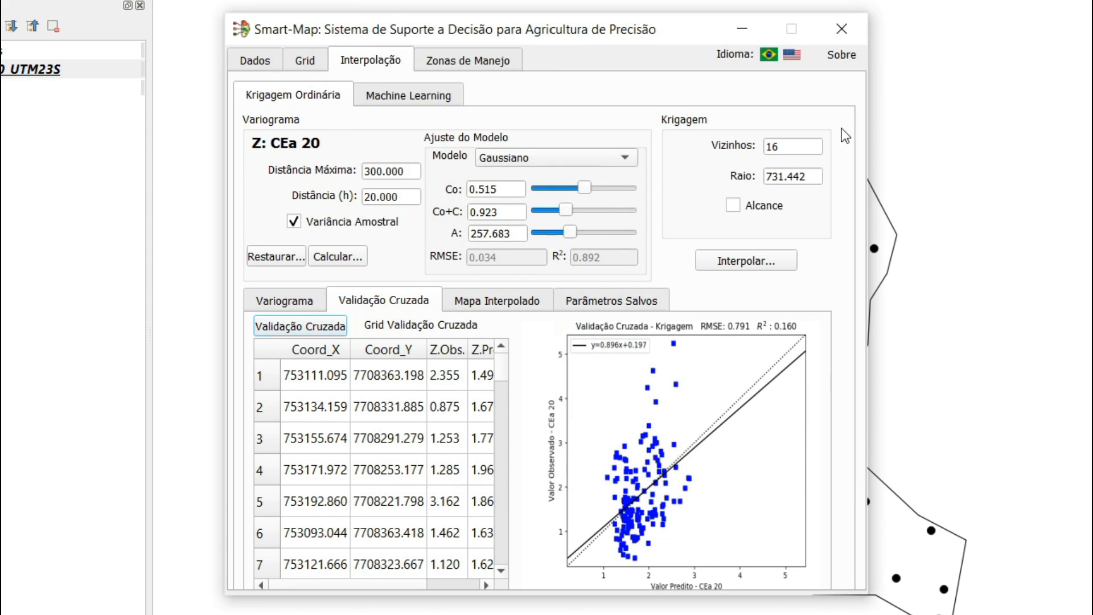
# - Limit the kriging search radius to the variogram range (Alcance), keeping 16 neighbours
pyautogui.doubleClick(800, 146)
pyautogui.click(732, 206)
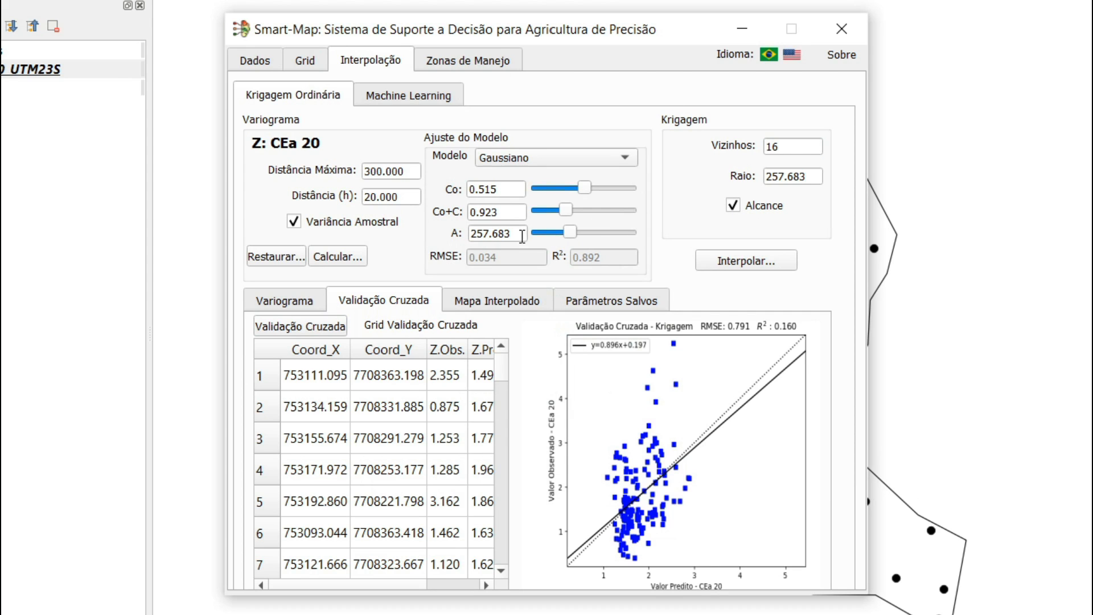
pyautogui.moveTo(522, 237); pyautogui.dragTo(444, 236)
pyautogui.doubleClick(815, 176)
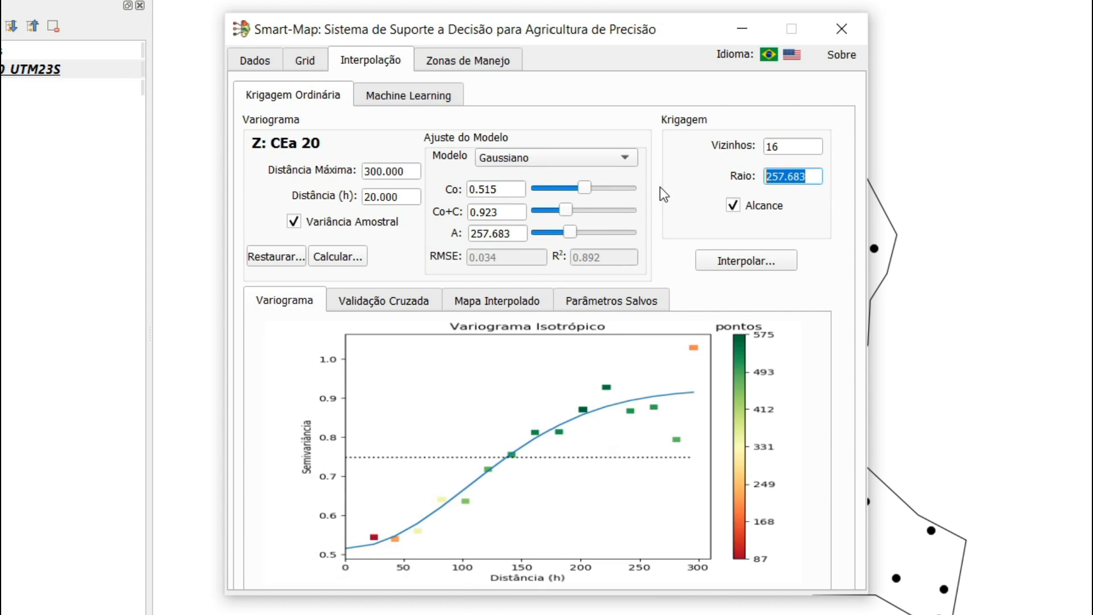
pyautogui.doubleClick(800, 147)
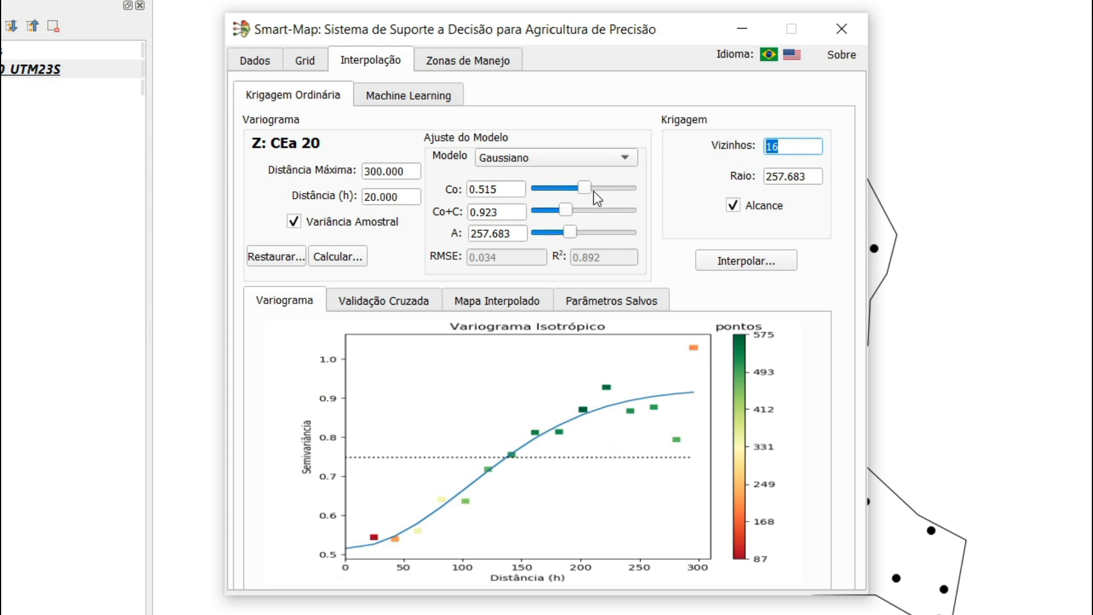
# - Rerun the CEa 20 cross-validation with the range-limited search radius and close its plot window
pyautogui.click(415, 297)
pyautogui.click(327, 326)
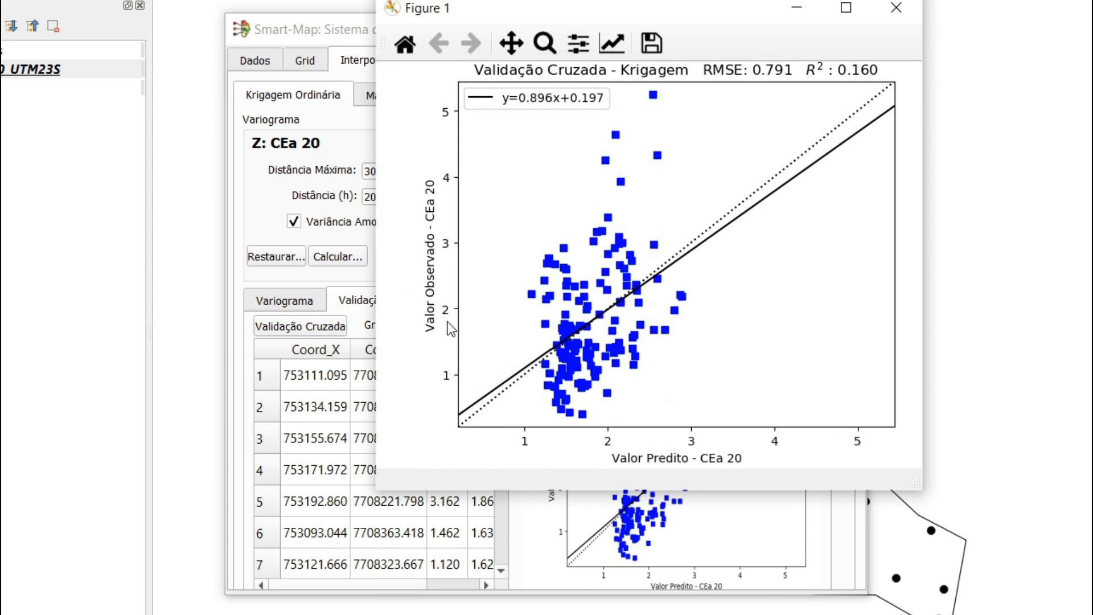
pyautogui.click(896, 8)
pyautogui.doubleClick(801, 176)
pyautogui.click(799, 141)
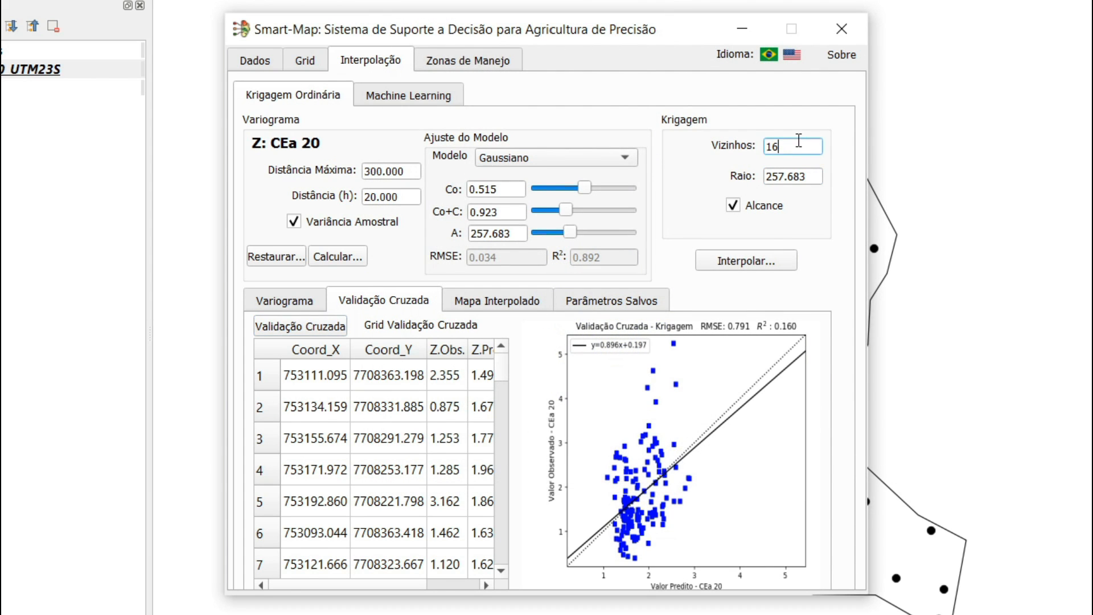
# - Check the raster and ShapeFile export options and run the ordinary kriging interpolation of CEa 20
pyautogui.click(505, 301)
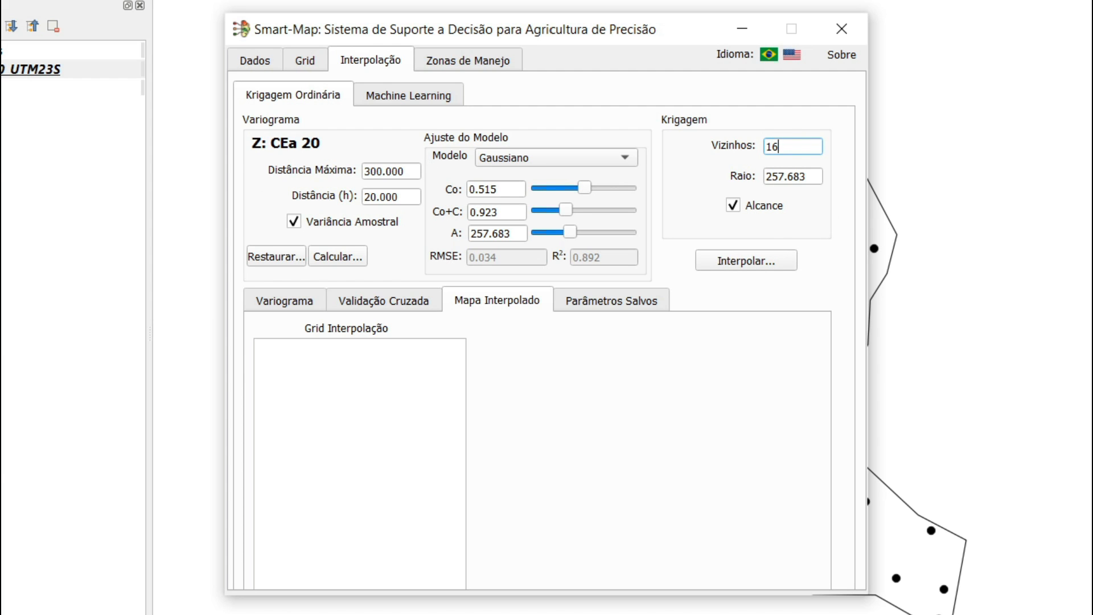
pyautogui.click(259, 62)
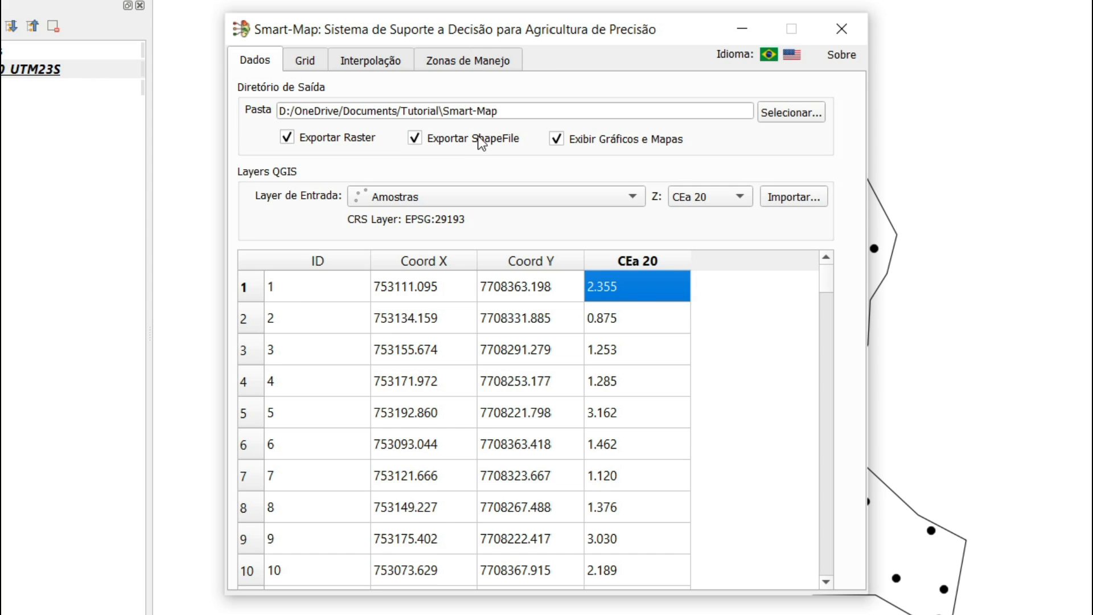
pyautogui.click(452, 67)
pyautogui.click(357, 67)
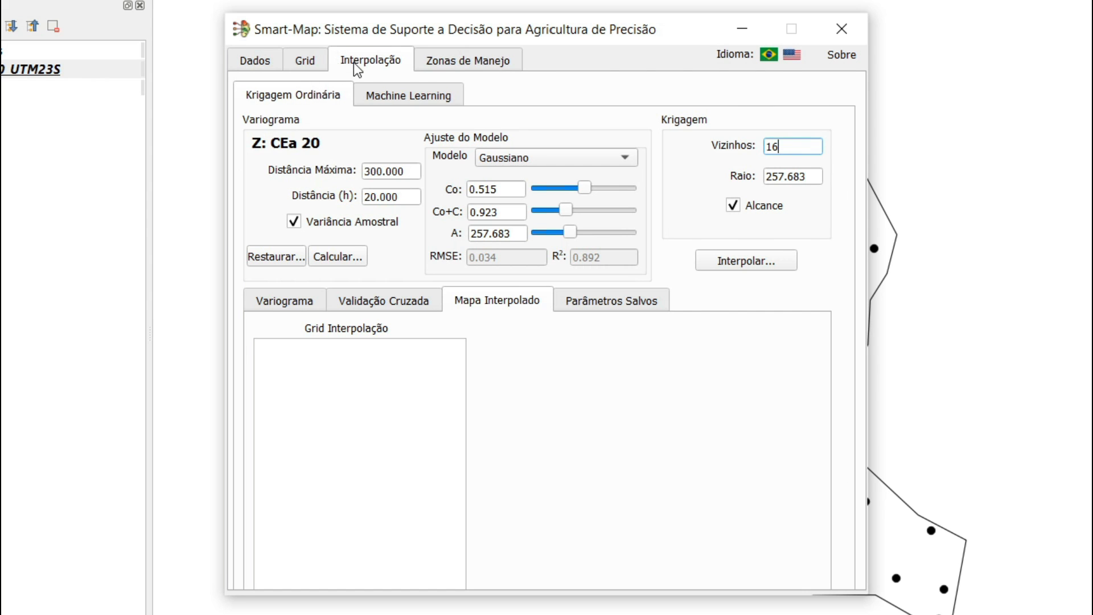
pyautogui.click(746, 264)
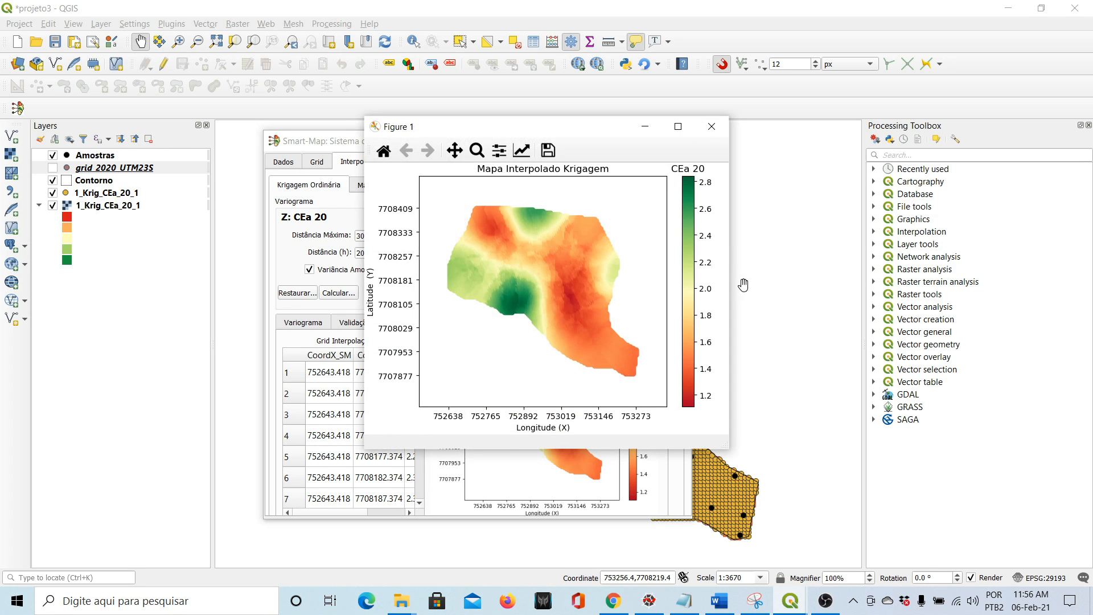
pyautogui.click(546, 150)
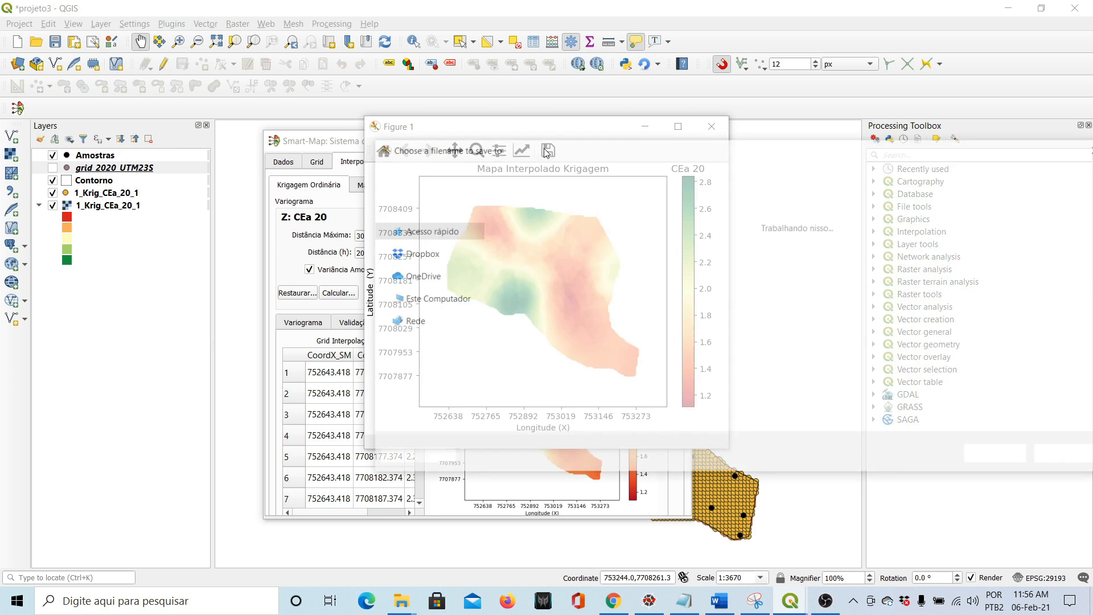
pyautogui.click(848, 151)
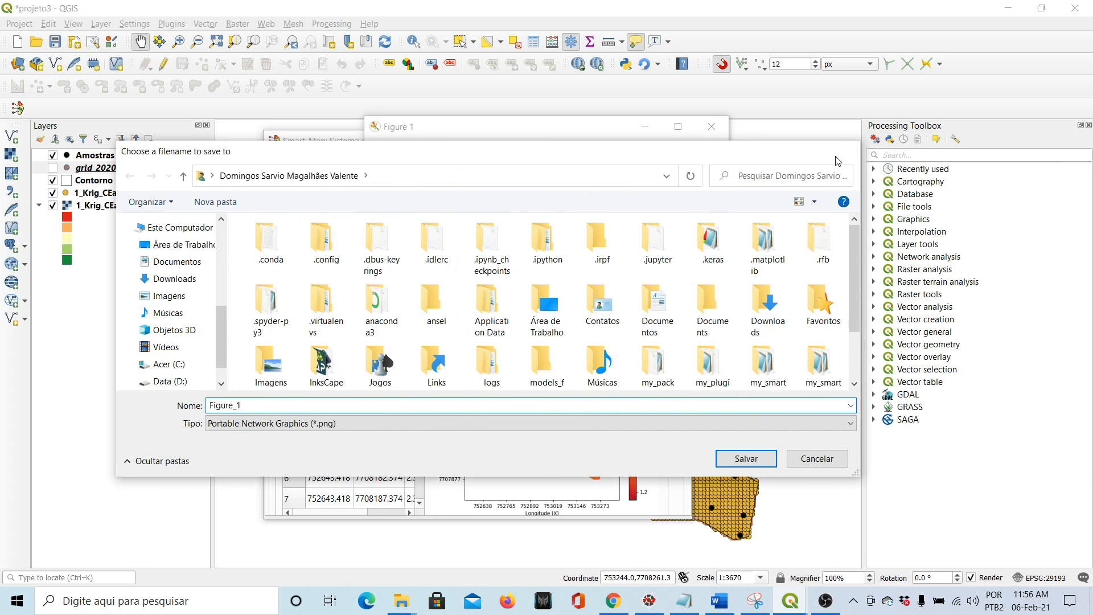
pyautogui.click(708, 125)
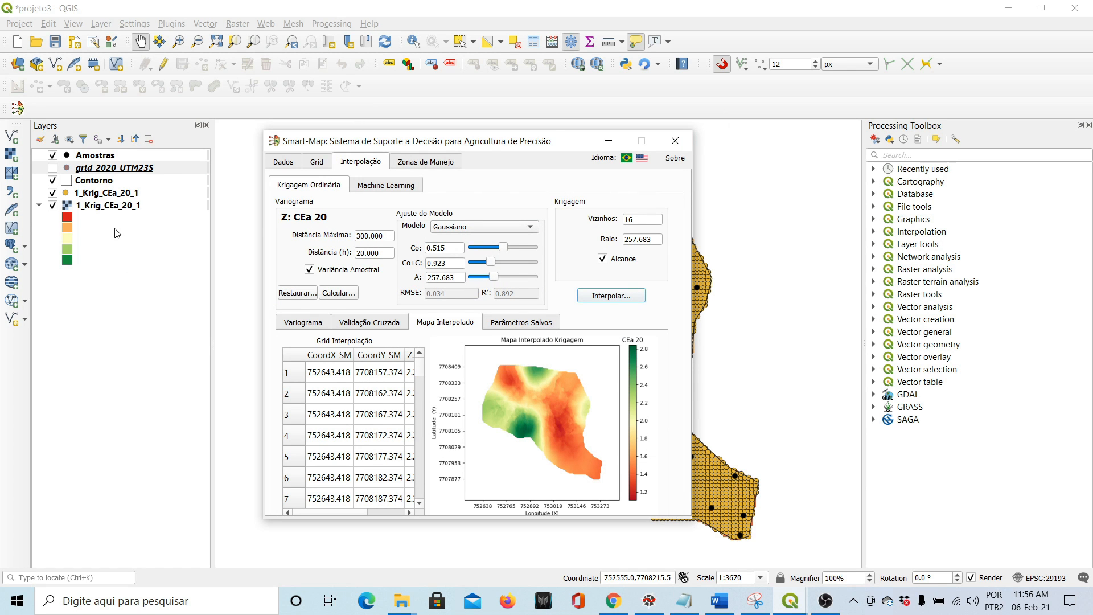
# - Examine the kriged raster cells and interpolated points along the northwest corner of the Contorno boundary
pyautogui.click(98, 209)
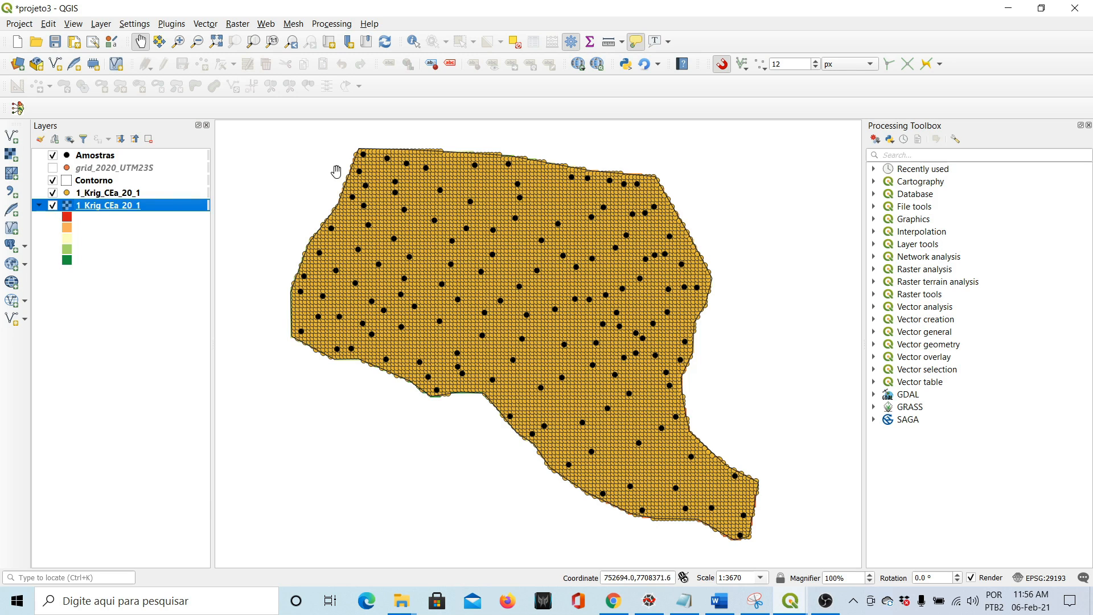
pyautogui.scroll(2, 341, 167)
pyautogui.moveTo(391, 203); pyautogui.dragTo(391, 253)
pyautogui.scroll(2, 396, 242)
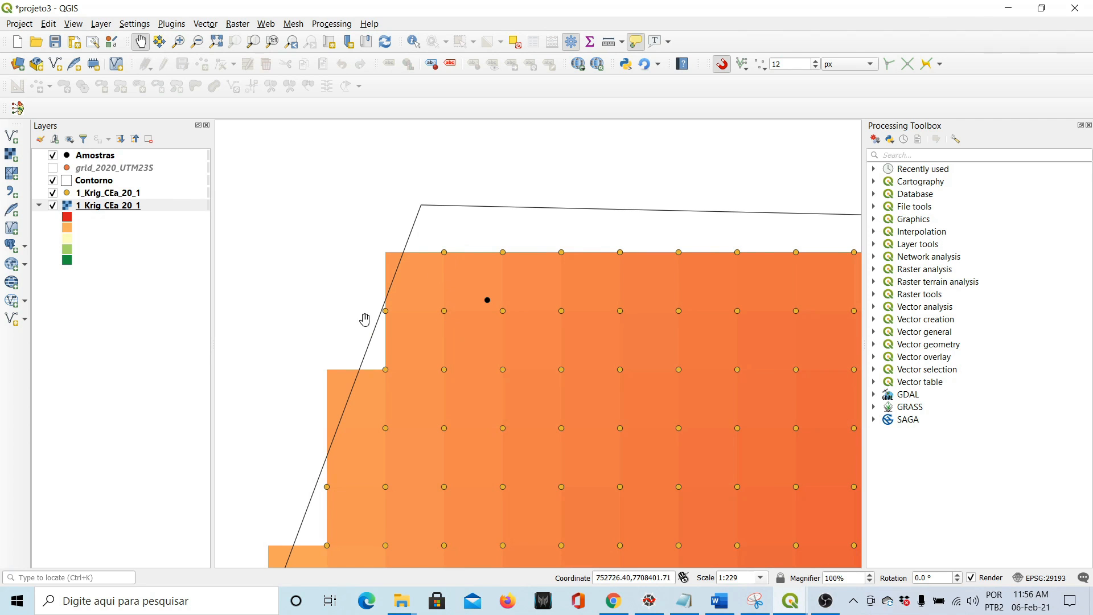
# - Examine the coordinates and CEa 20 values in the attribute table of the 1_Krig_CEa_20_1 point layer
pyautogui.click(84, 196)
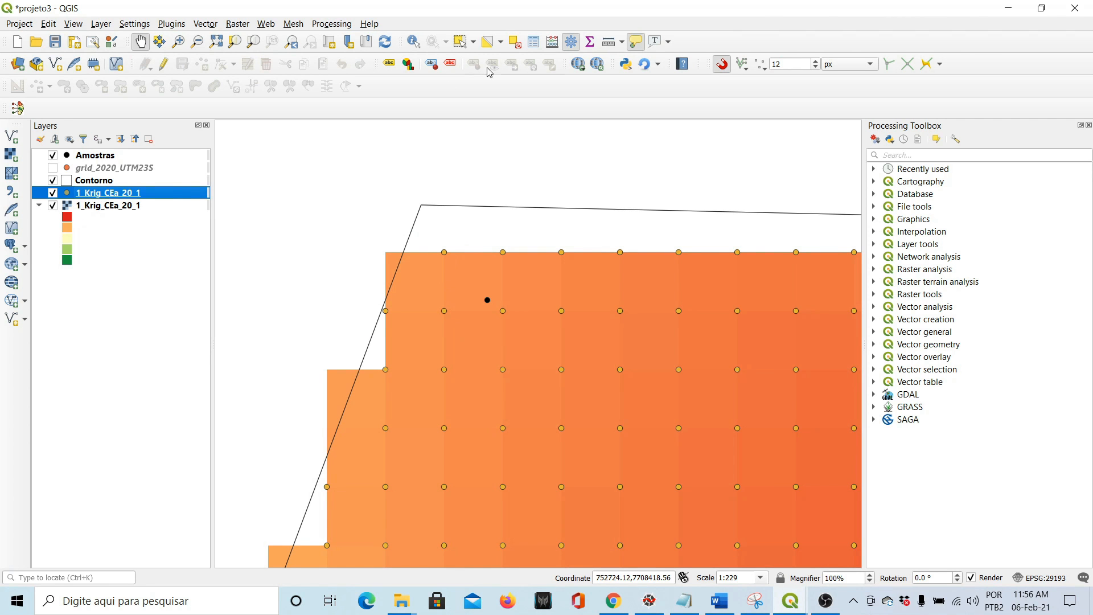
pyautogui.click(534, 41)
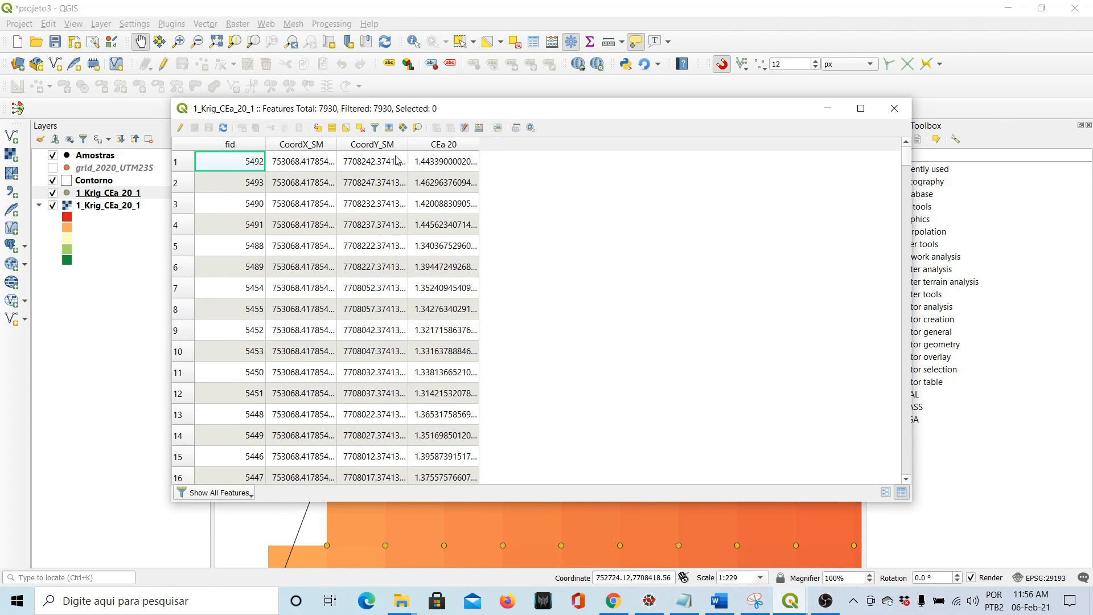
pyautogui.click(304, 163)
pyautogui.click(376, 164)
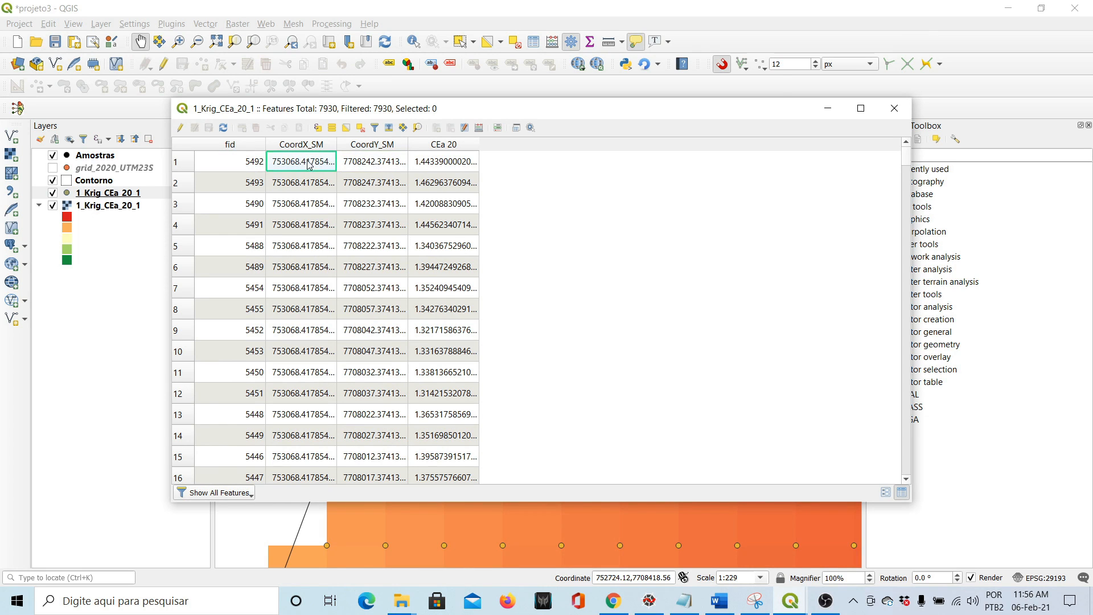
pyautogui.click(438, 163)
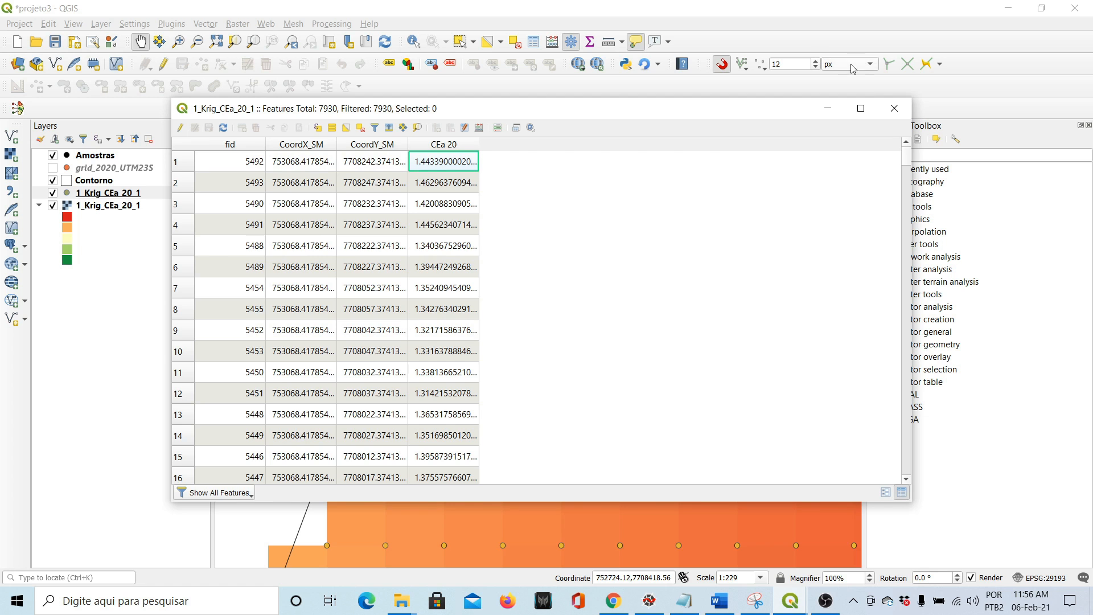
pyautogui.click(894, 109)
# - Hide the 1_Krig_CEa_20_1 point layer and display the kriged raster across the whole Contorno area
pyautogui.click(53, 206)
pyautogui.click(52, 206)
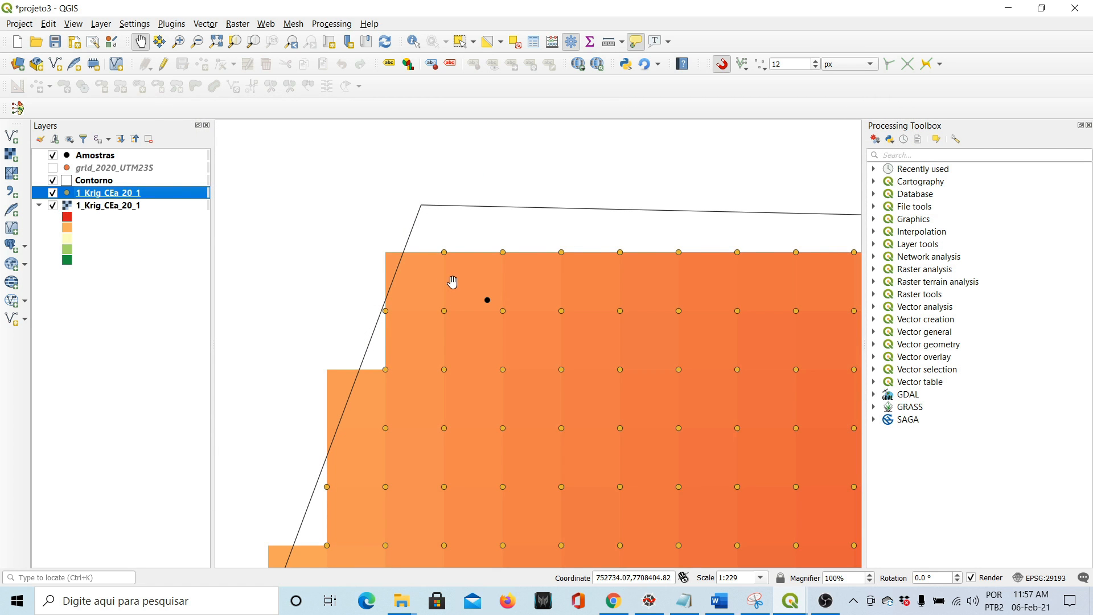
pyautogui.scroll(-3, 454, 281)
pyautogui.moveTo(522, 329); pyautogui.dragTo(401, 184)
pyautogui.click(52, 193)
pyautogui.click(53, 194)
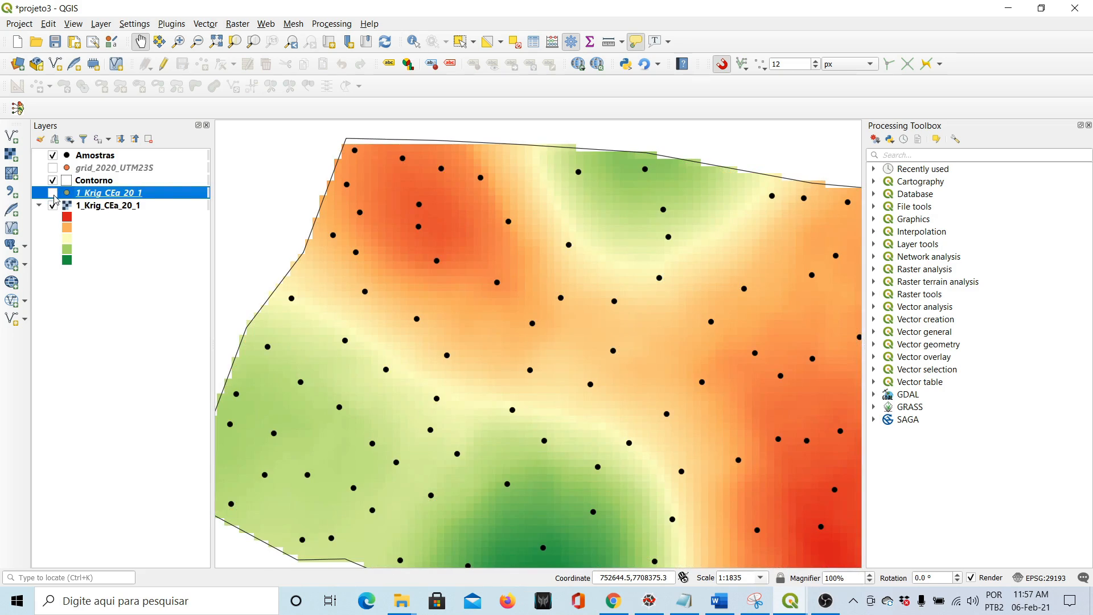
pyautogui.click(52, 193)
pyautogui.scroll(-1, 661, 367)
pyautogui.moveTo(661, 367); pyautogui.dragTo(521, 291)
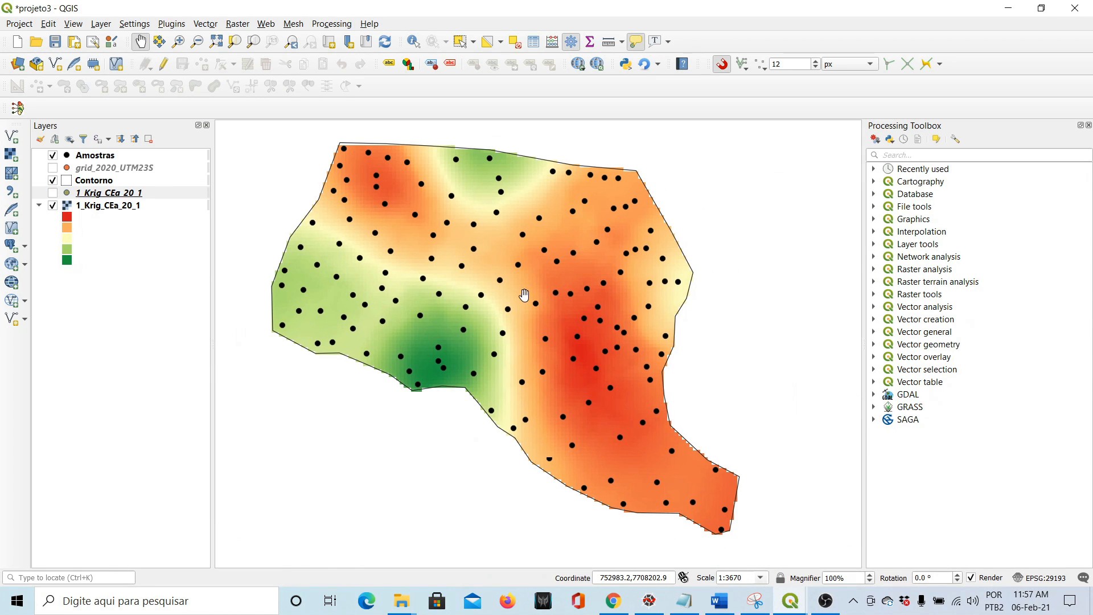
# - Turn off the ShapeFile export in Smart-Map and run the kriging interpolation of CEa 20 again
pyautogui.moveTo(789, 599)
pyautogui.click(905, 515)
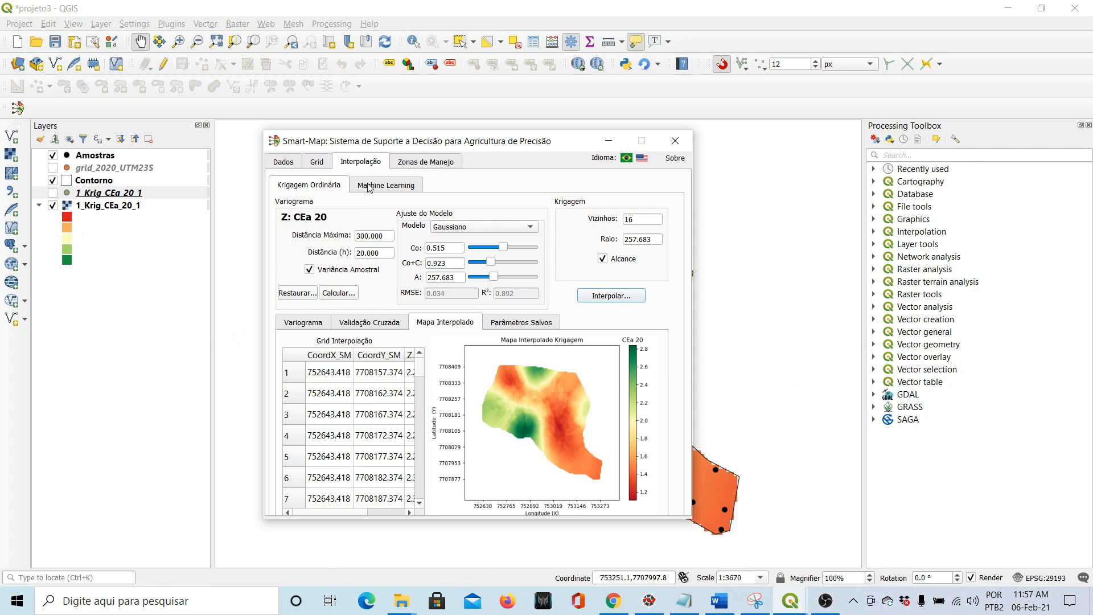
pyautogui.click(286, 160)
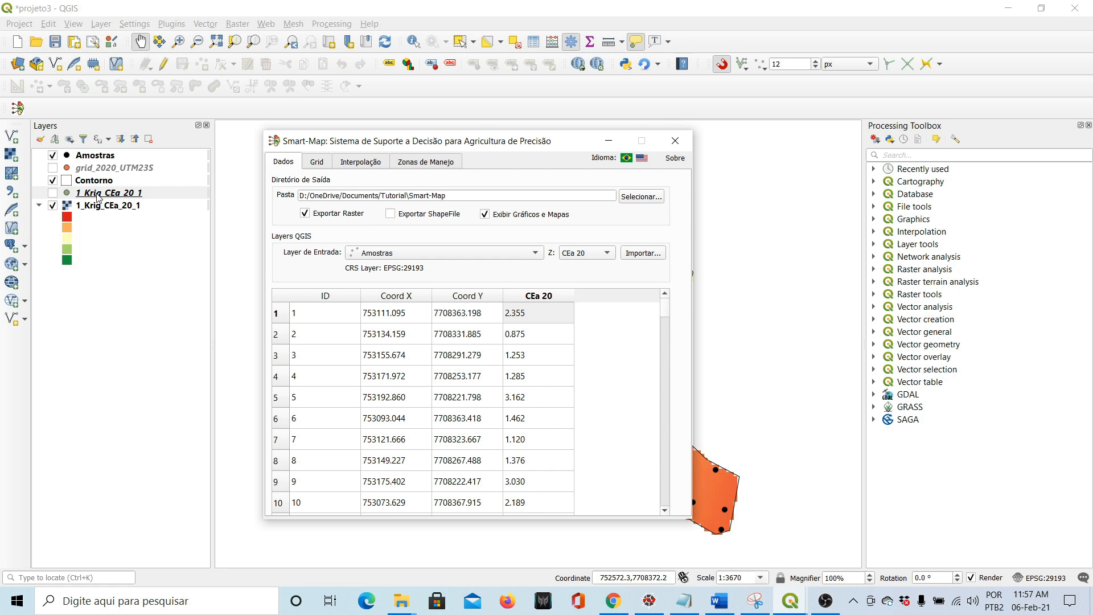
pyautogui.click(375, 165)
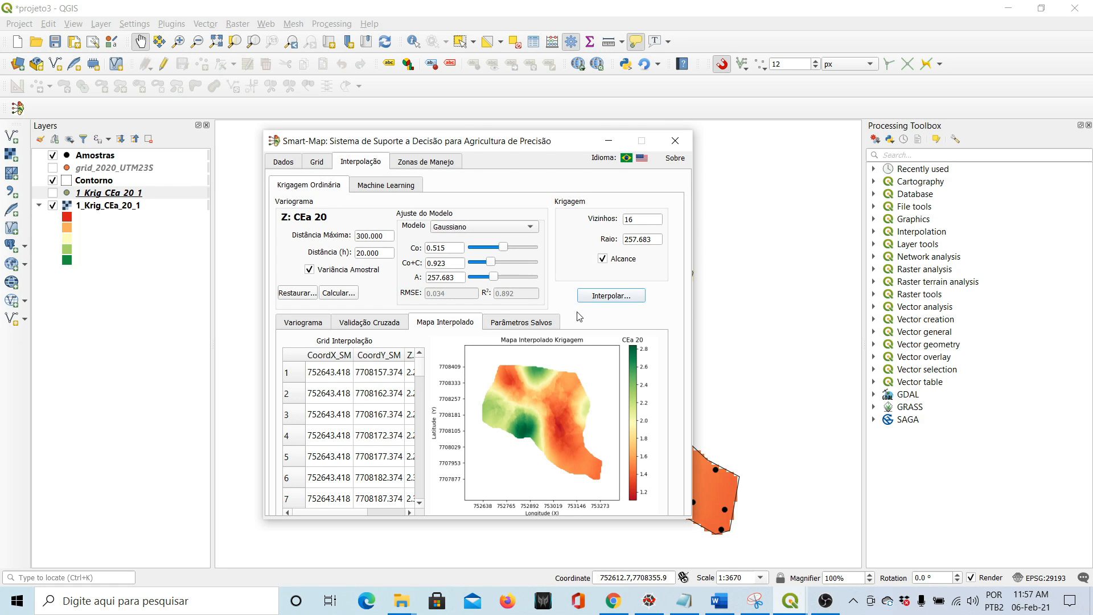
pyautogui.click(617, 300)
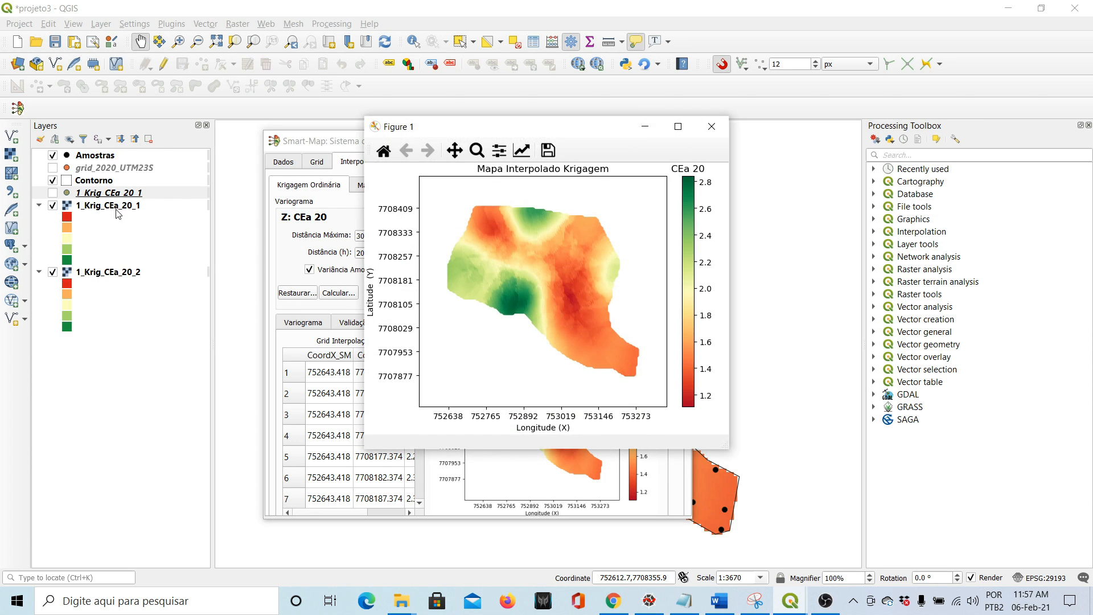
# - Save the project with the 1_Krig_CEa_20_2 raster layer selected and return to the Smart-Map window
pyautogui.click(99, 275)
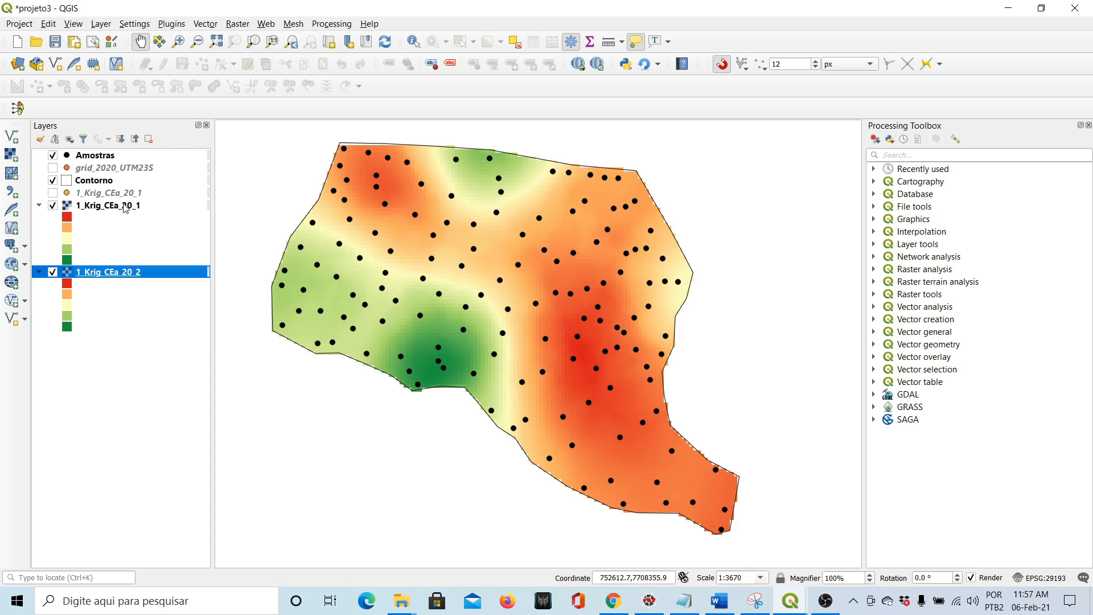
pyautogui.moveTo(790, 601)
pyautogui.click(845, 553)
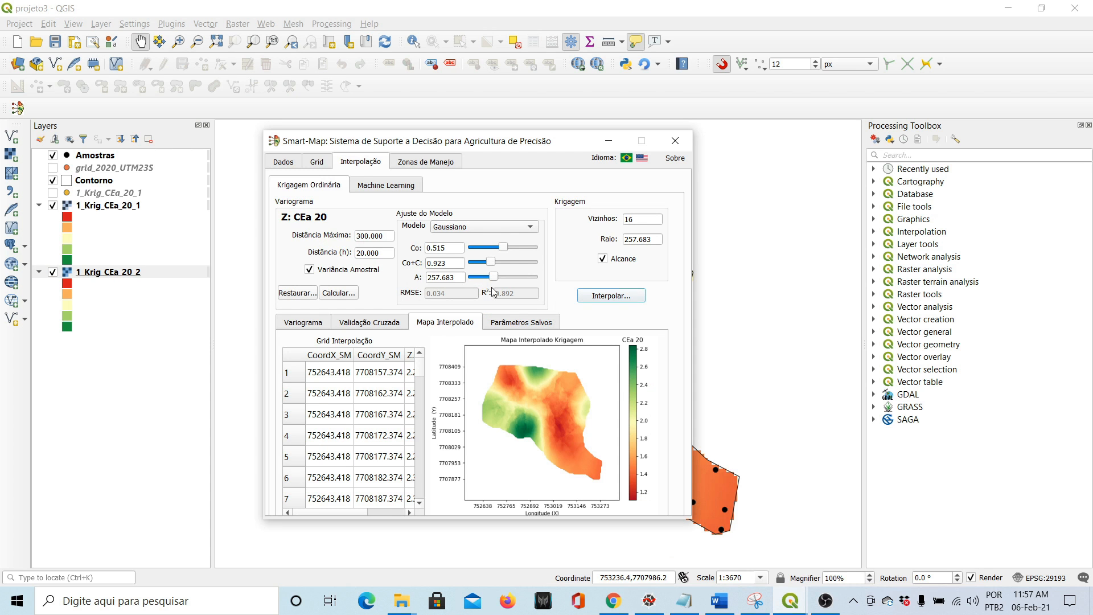
# - Try a Co of 0.702 and a Co+C of 0.924 for the variogram model, and recalculate the fit
pyautogui.click(370, 323)
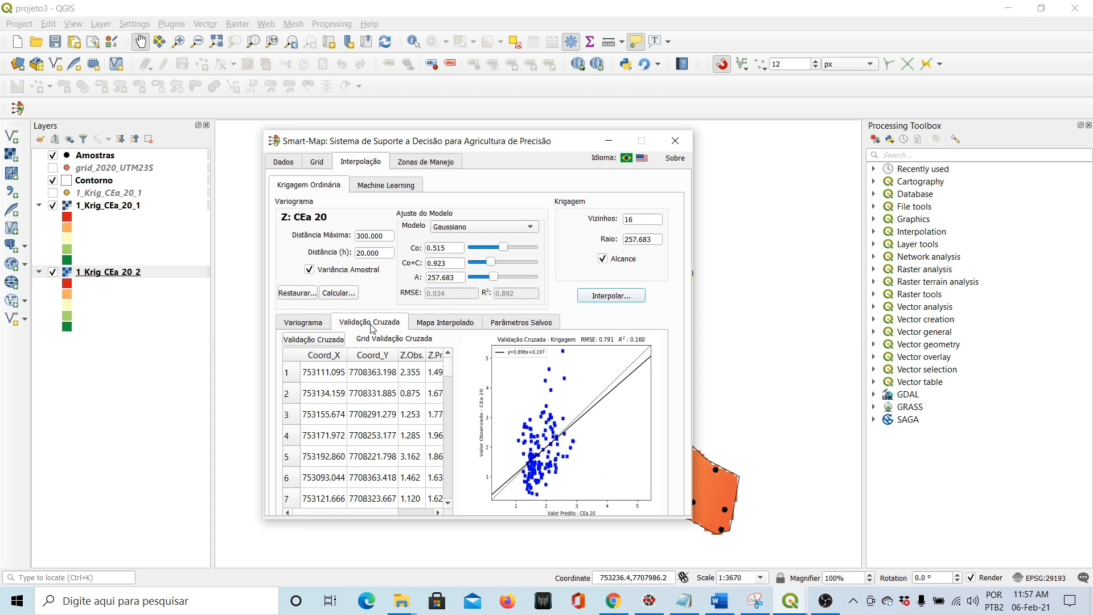
pyautogui.click(310, 321)
pyautogui.moveTo(489, 262); pyautogui.dragTo(513, 247)
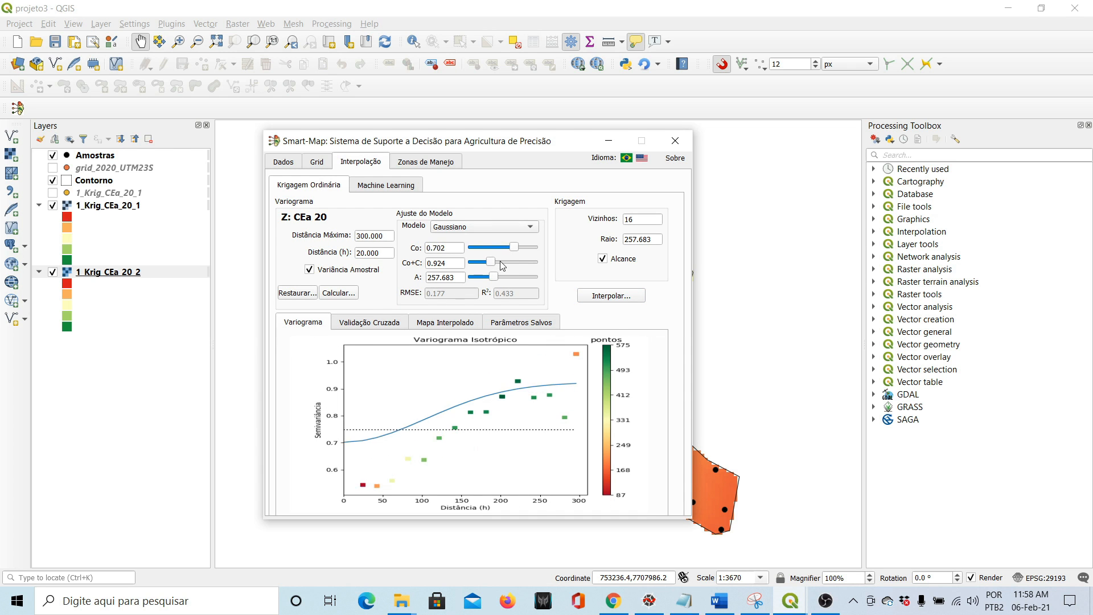
pyautogui.click(341, 295)
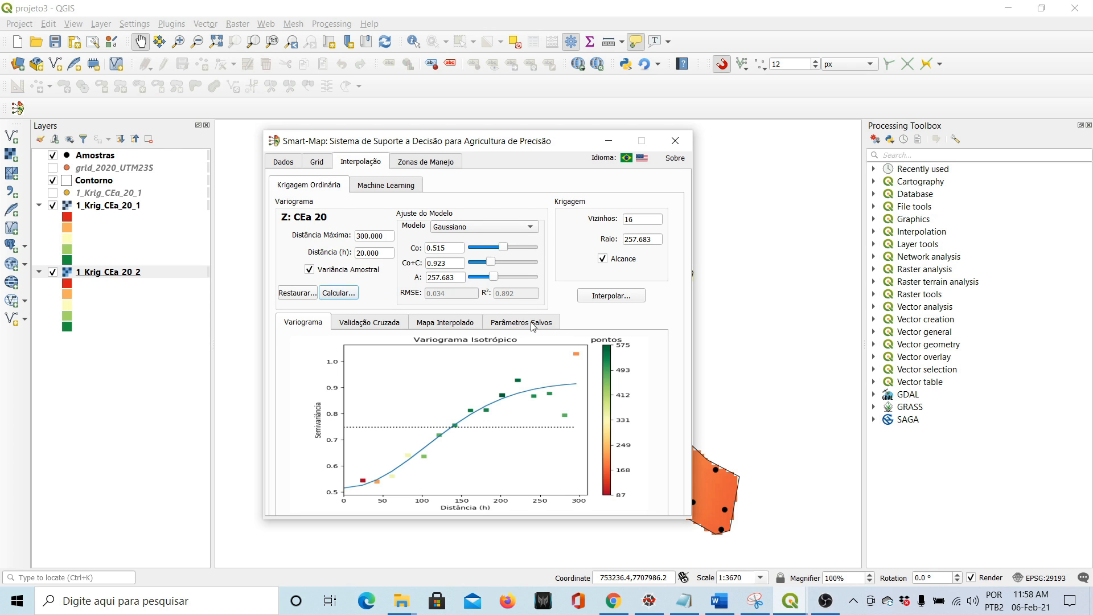
# - Save the current CEa 20 Gaussiano variogram and kriging parameters and review the saved entry
pyautogui.click(512, 324)
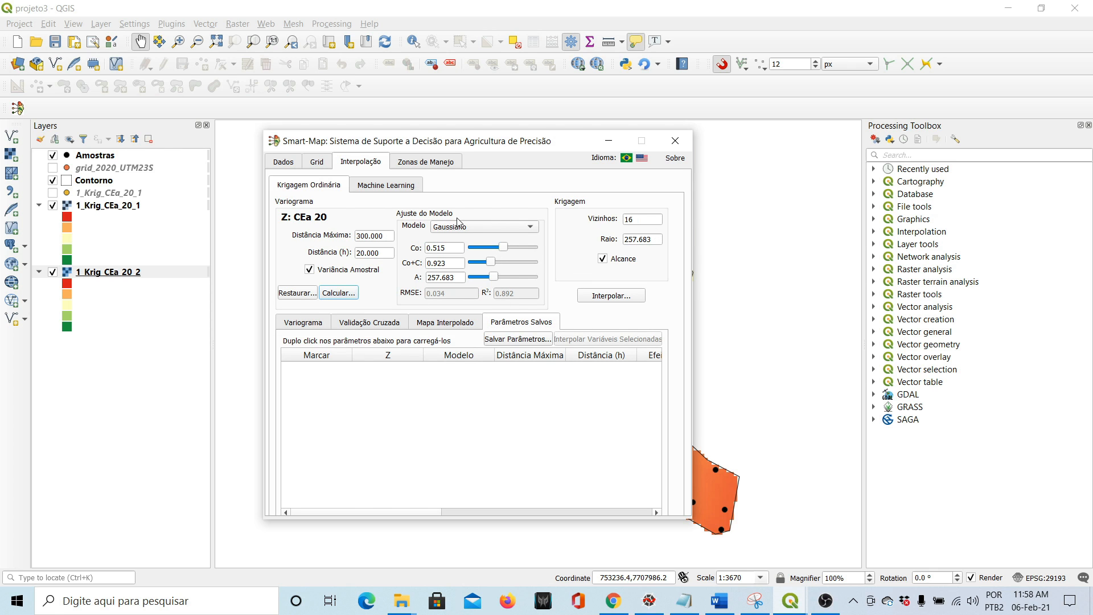
pyautogui.click(523, 342)
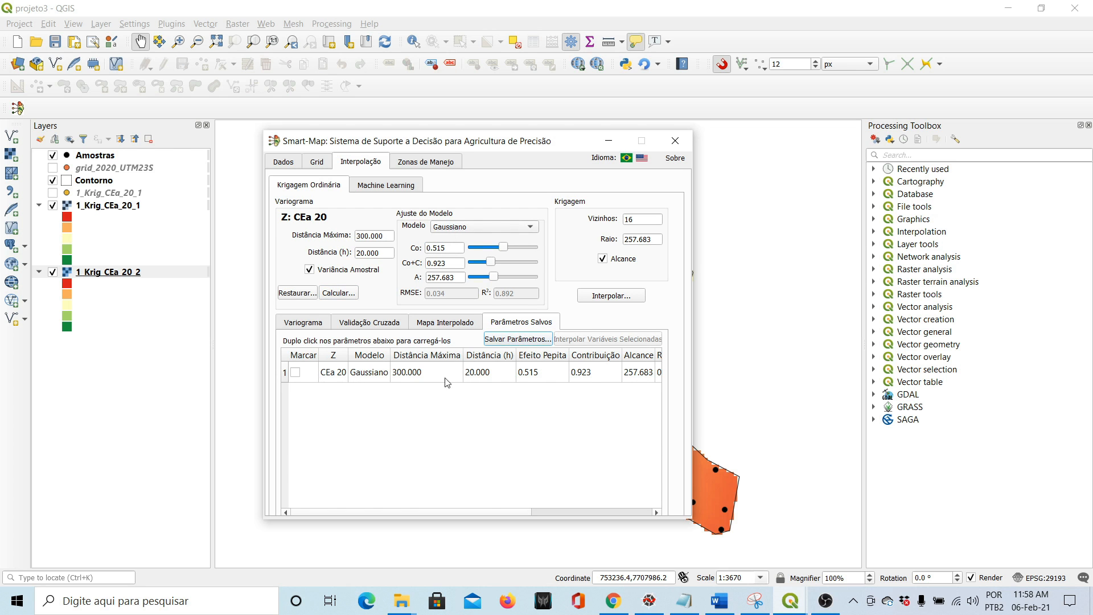
pyautogui.moveTo(510, 512); pyautogui.dragTo(655, 513)
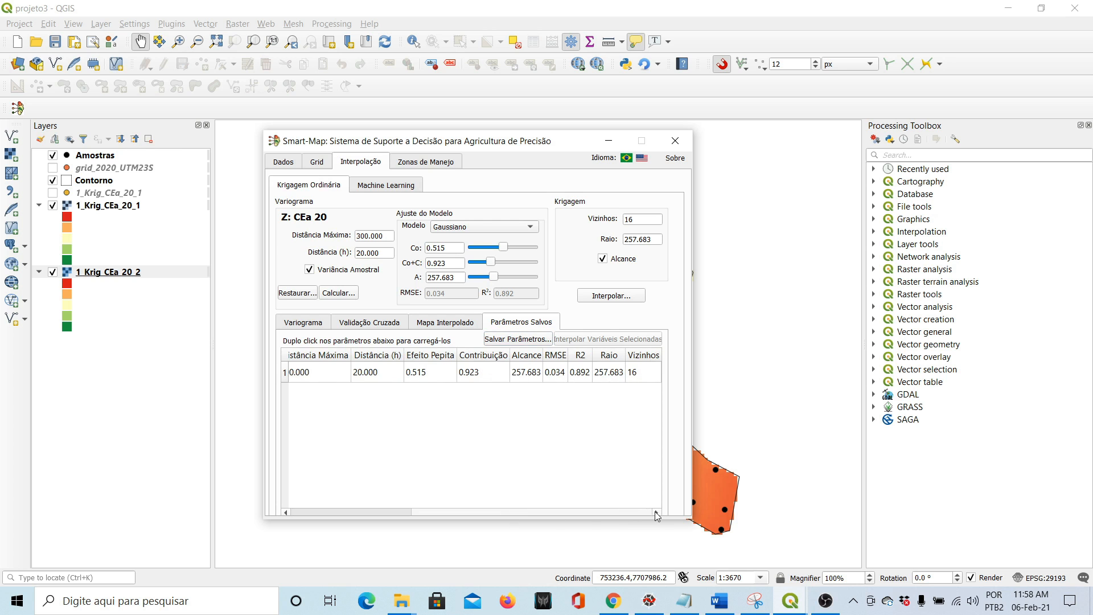
# - Choose CTC_T (PH7 as the Z variable of the Amostras layer and import its sample data
pyautogui.click(637, 373)
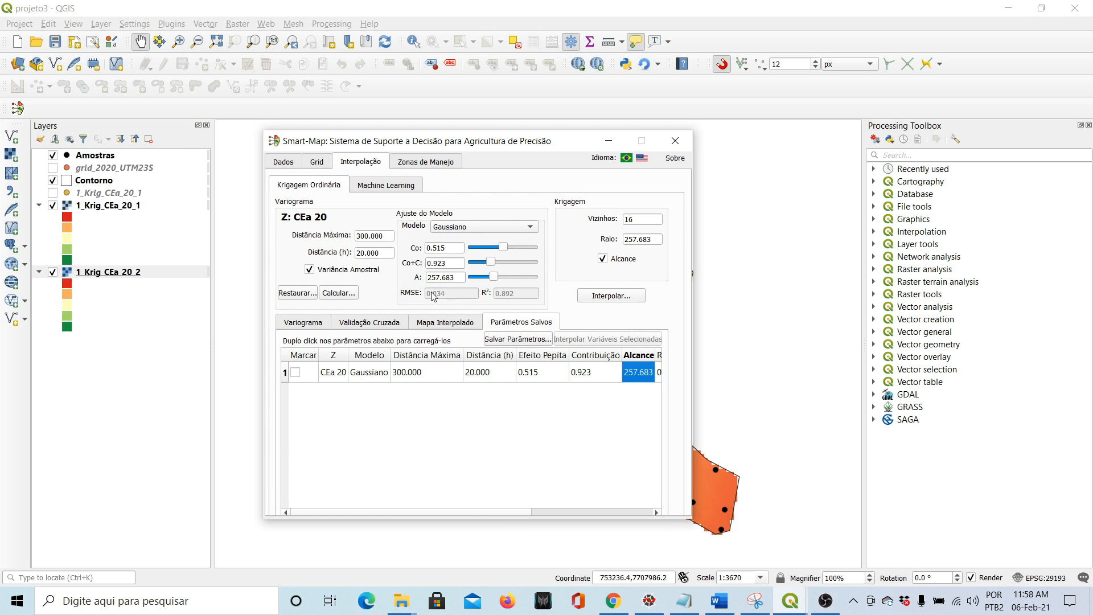
pyautogui.click(289, 166)
pyautogui.click(582, 255)
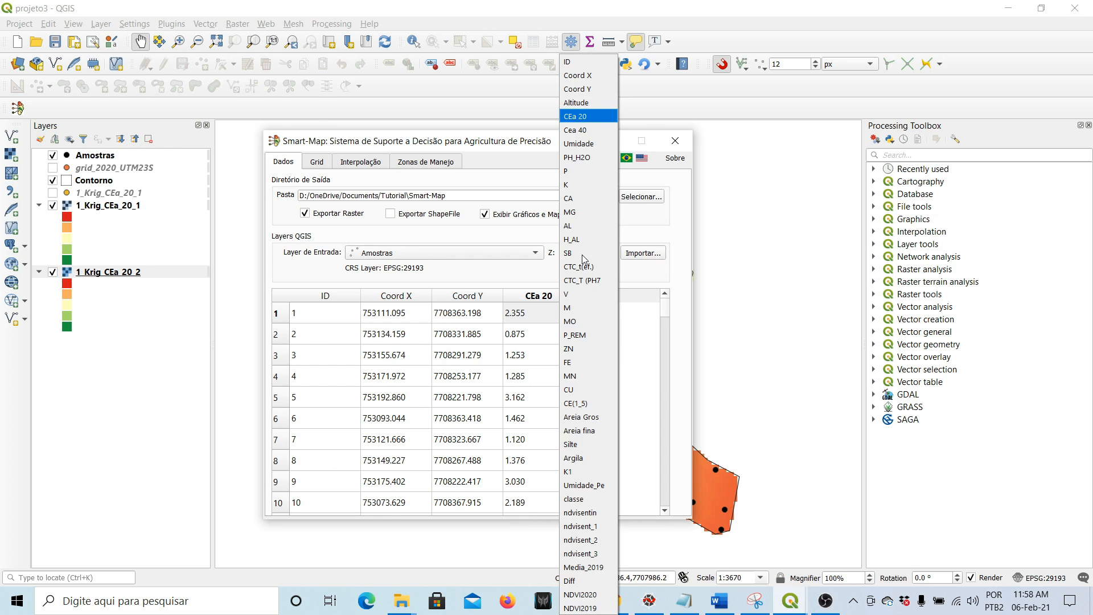
pyautogui.click(586, 280)
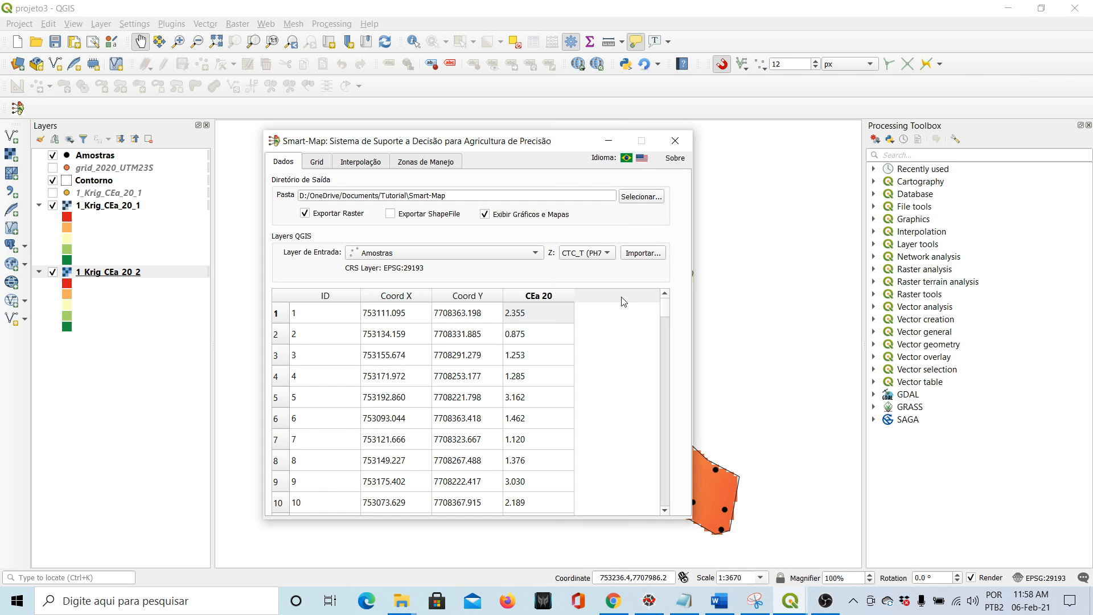
pyautogui.click(642, 254)
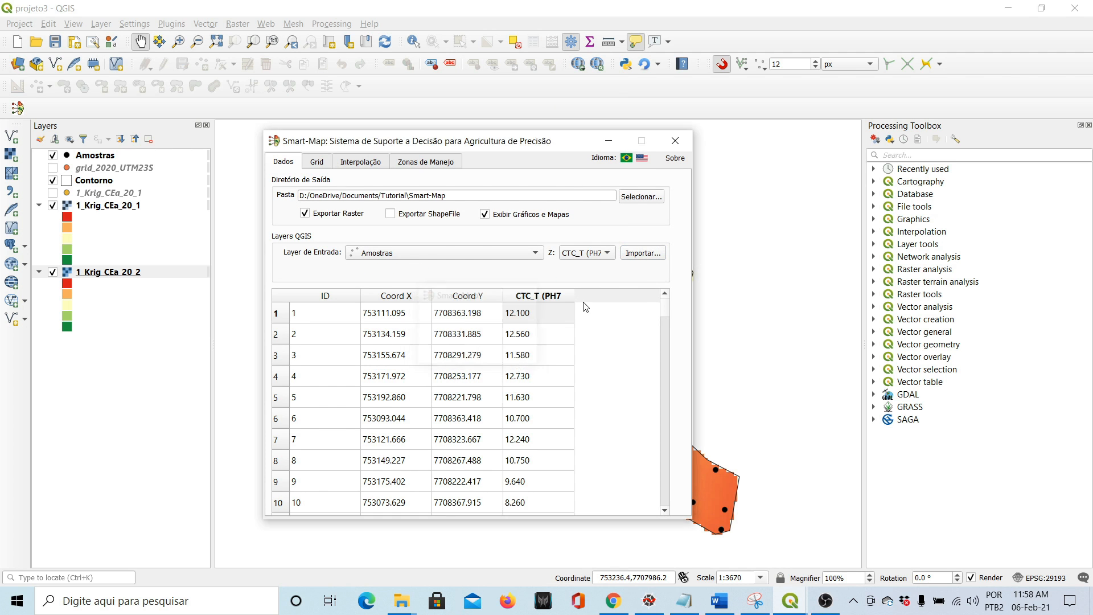
# - Keep the grid pixel size at 5 in X and Y with the Contorno boundary and calculate the CTC_T (PH7 variogram
pyautogui.click(317, 163)
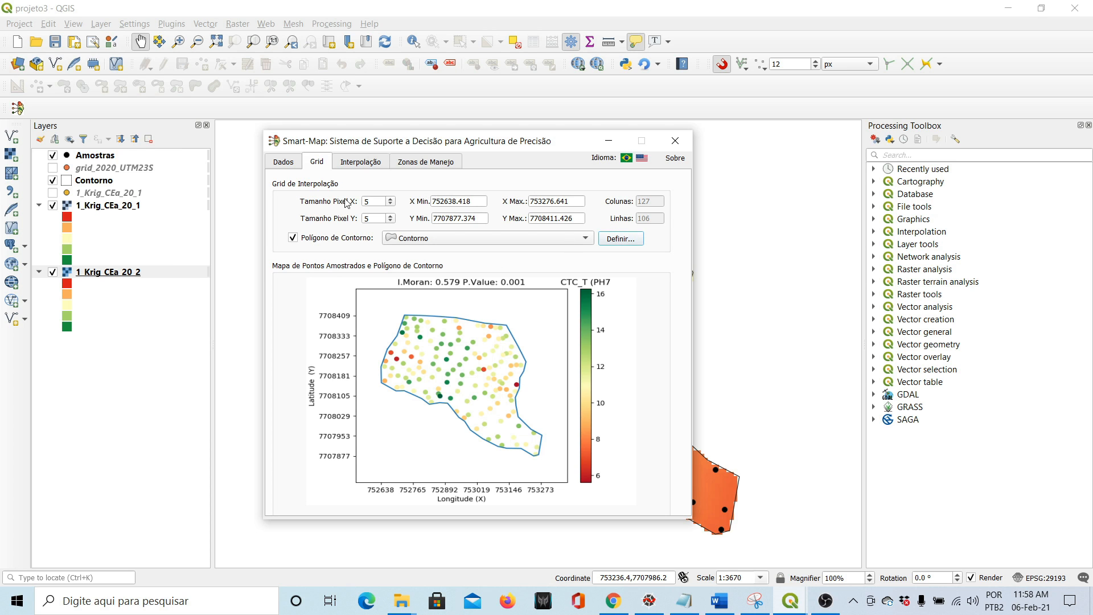
pyautogui.moveTo(373, 202); pyautogui.dragTo(364, 217)
pyautogui.doubleClick(371, 202)
pyautogui.click(375, 217)
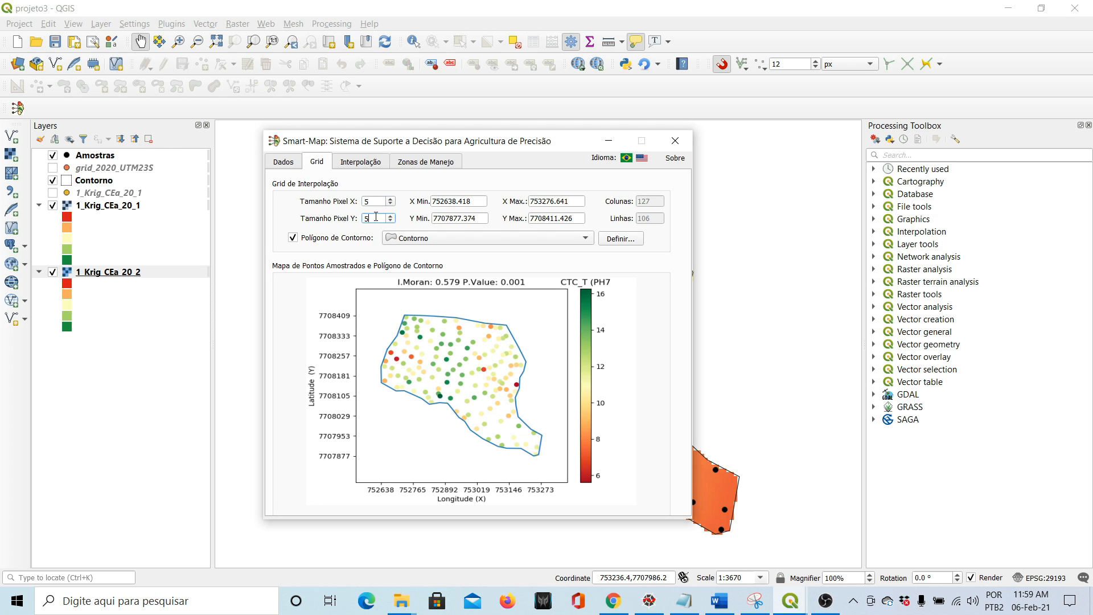
pyautogui.click(365, 168)
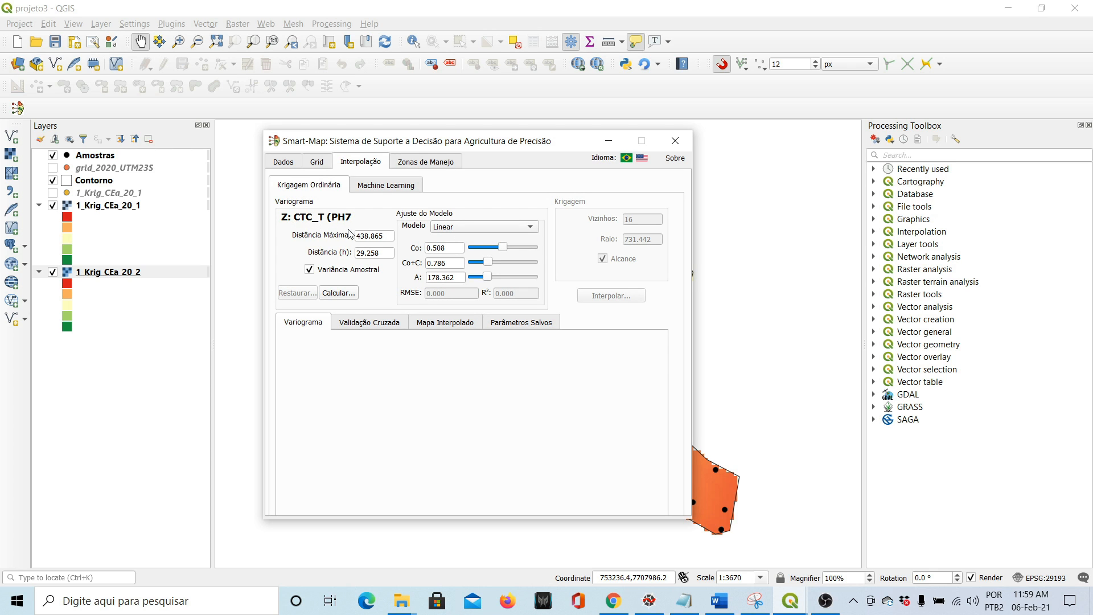
pyautogui.click(340, 296)
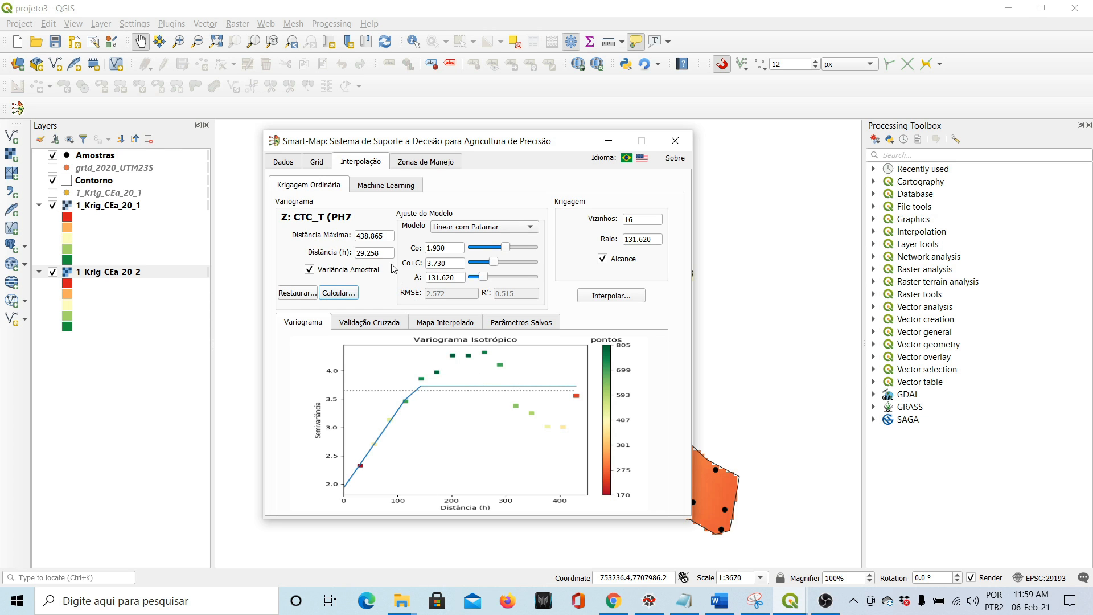
# - Set the variogram's maximum distance to 300 and its distance (h) to 20, and recalculate it
pyautogui.moveTo(388, 239); pyautogui.dragTo(296, 238)
pyautogui.write('300')
pyautogui.press('Tab')
pyautogui.write('20')
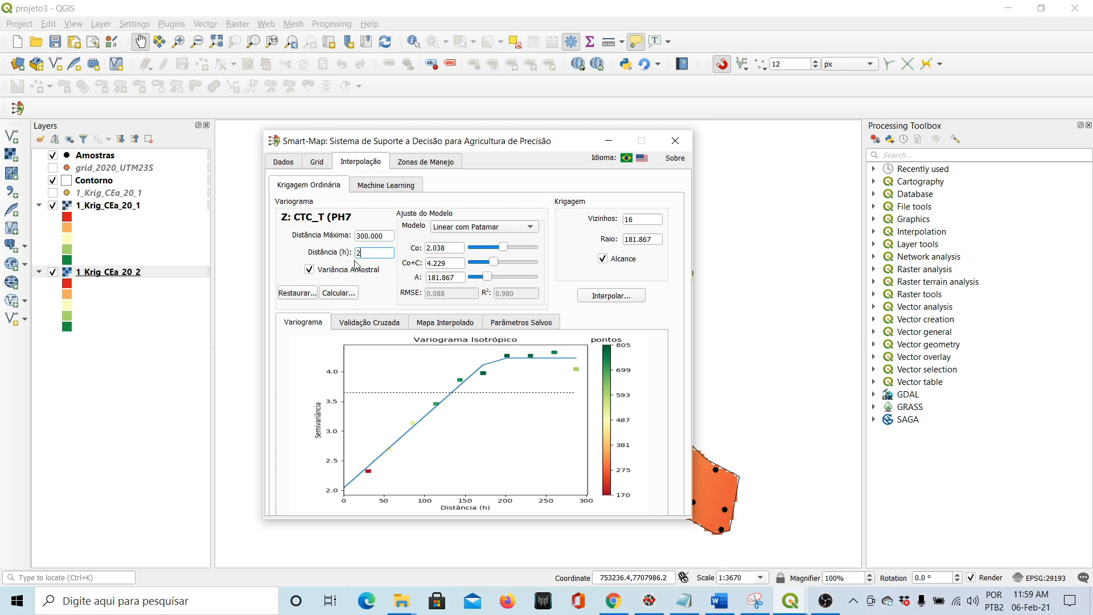
pyautogui.click(340, 293)
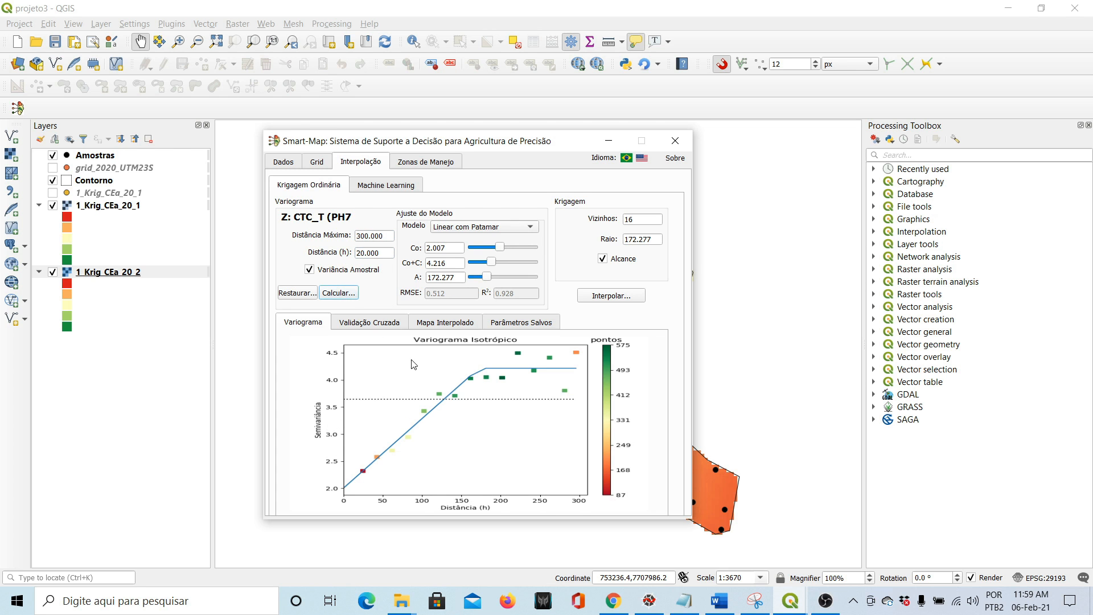
# - Fit the Exponencial model to the CTC_T (PH7 variogram and run its cross-validation, closing the resulting plot
pyautogui.click(502, 228)
pyautogui.click(498, 240)
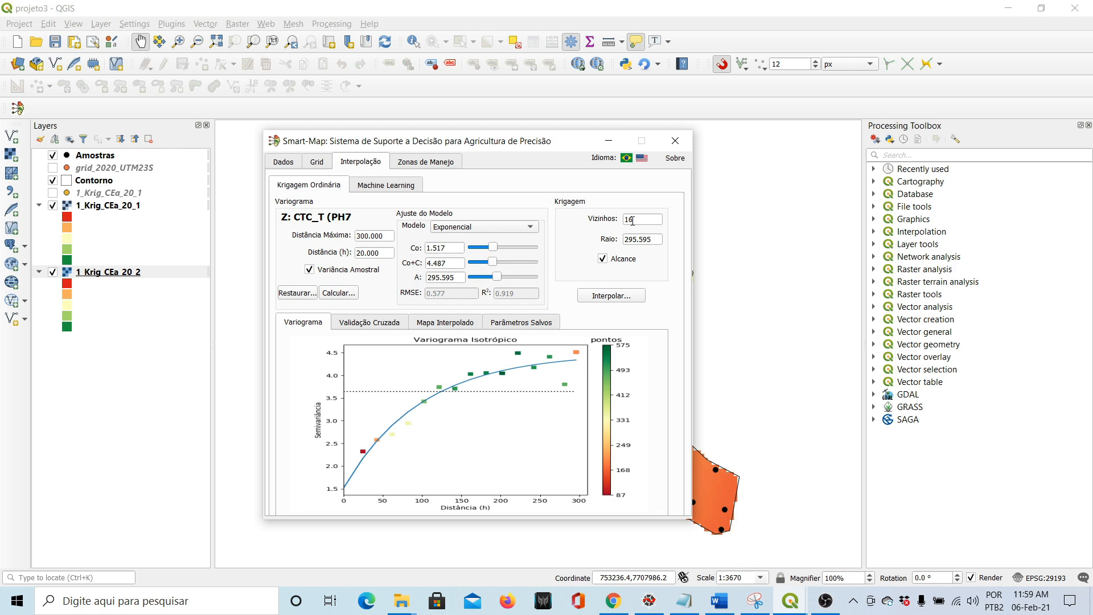
pyautogui.doubleClick(456, 278)
pyautogui.click(391, 322)
pyautogui.click(333, 340)
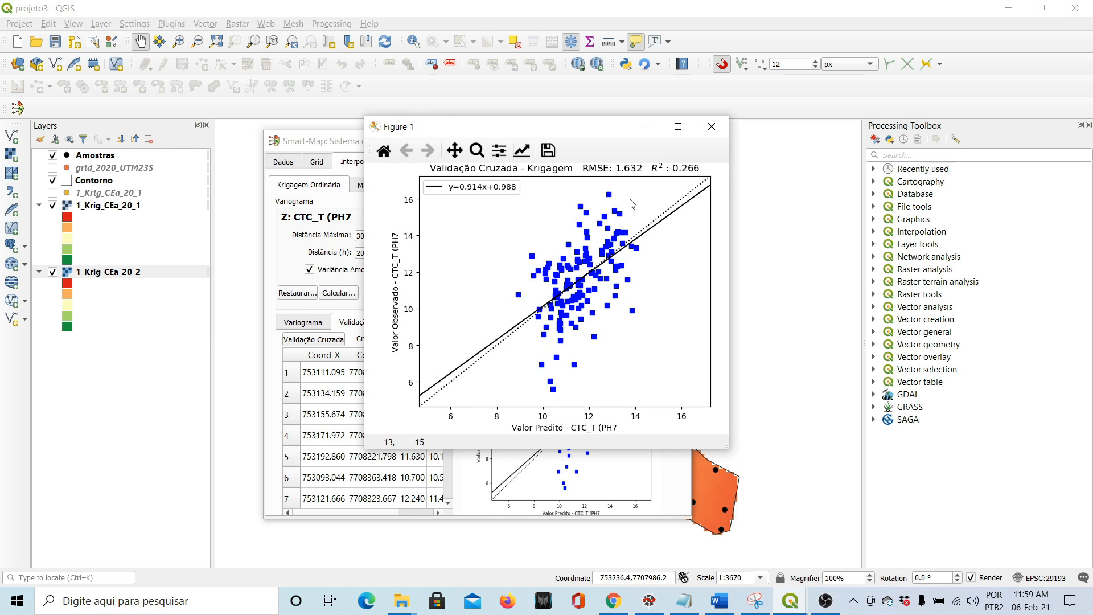
pyautogui.click(711, 126)
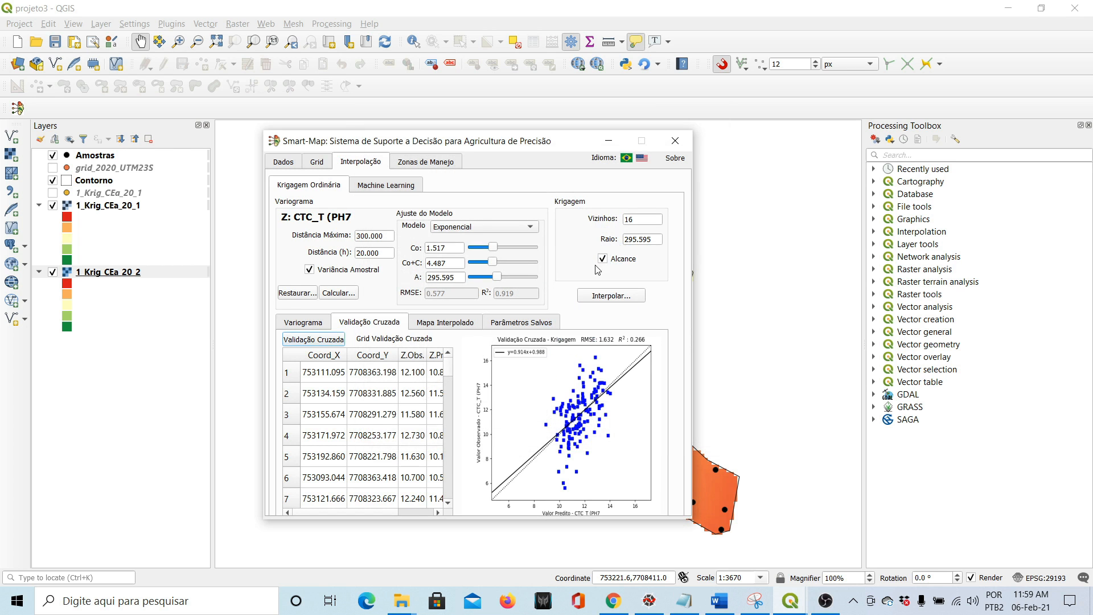
# - Save the CTC_T (PH7 Exponencial variogram and kriging parameters and check the interpolated map view
pyautogui.click(450, 323)
pyautogui.click(535, 322)
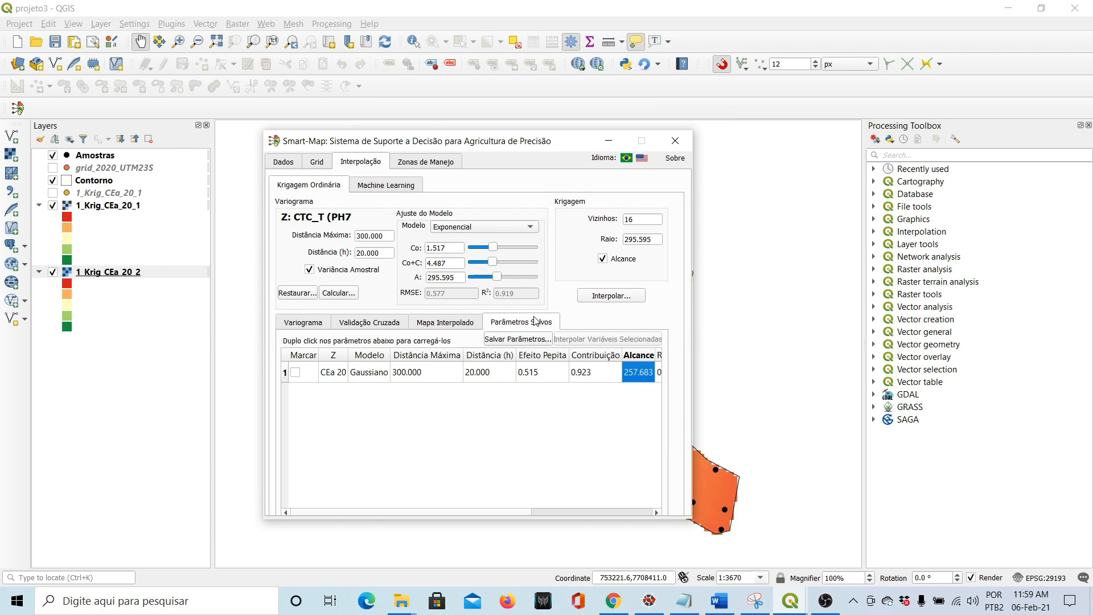
pyautogui.click(512, 341)
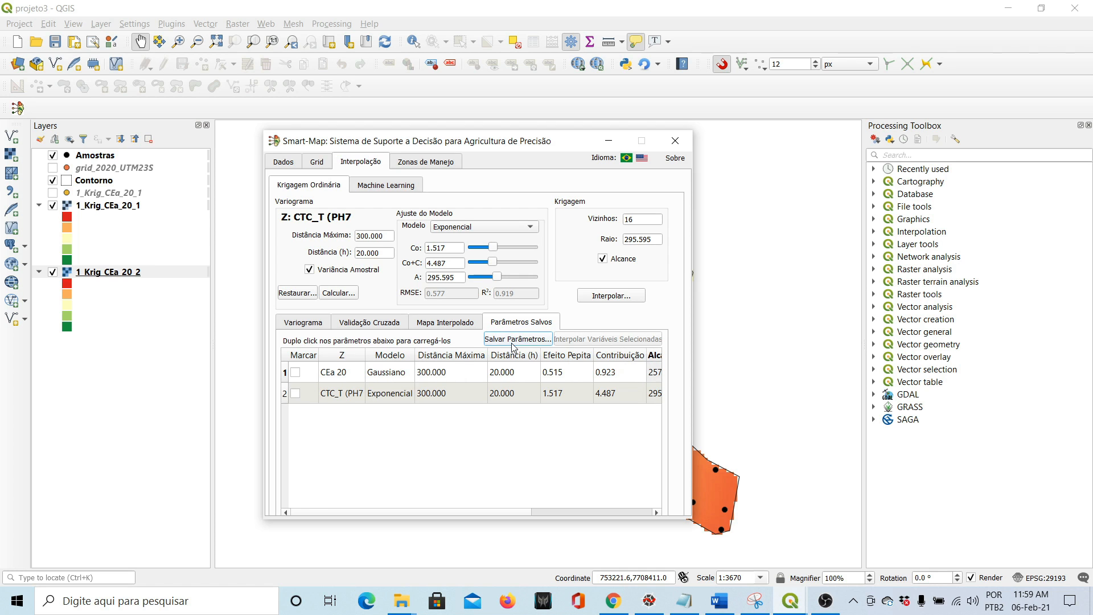
pyautogui.click(449, 325)
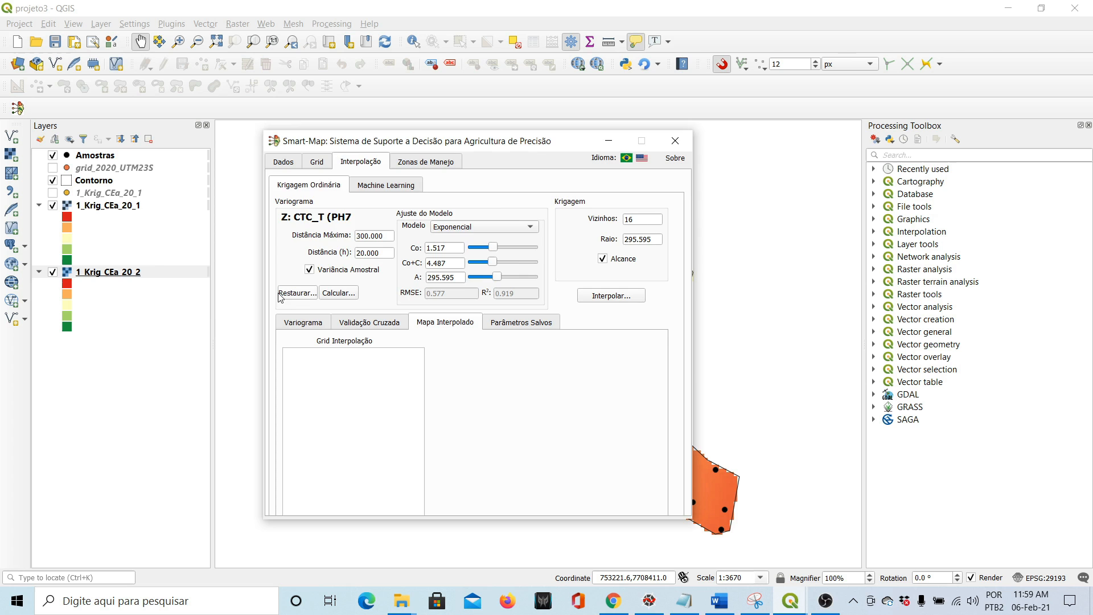
# - Remove the 1_Krig_CEa_20_2 raster layer and the 1_Krig_CEa_20_1 point layer from the project
pyautogui.click(110, 273)
pyautogui.rightClick(110, 273)
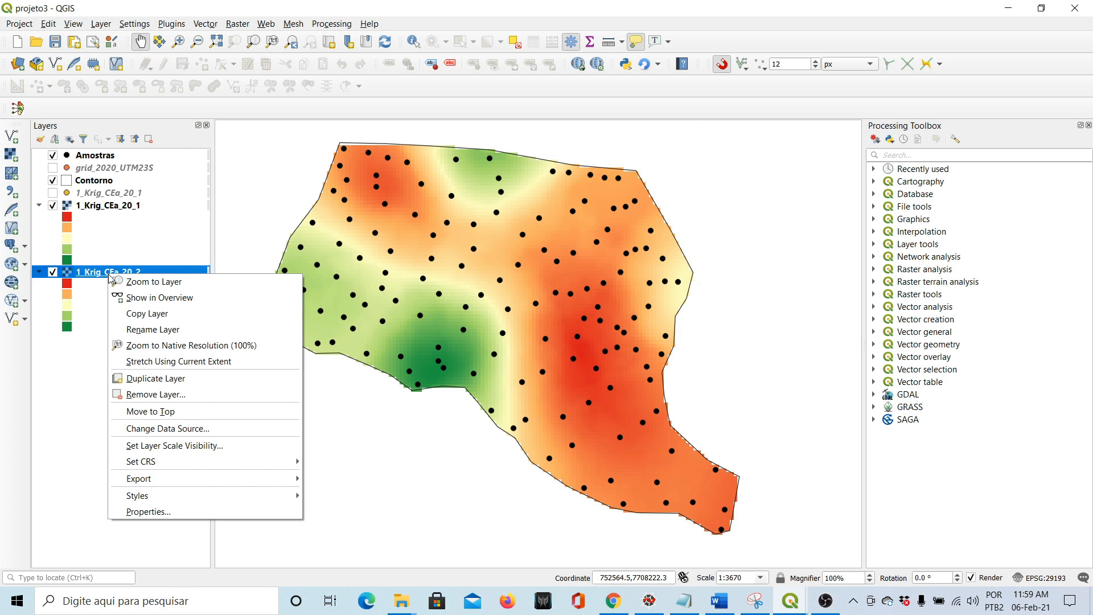
pyautogui.click(143, 392)
pyautogui.click(540, 314)
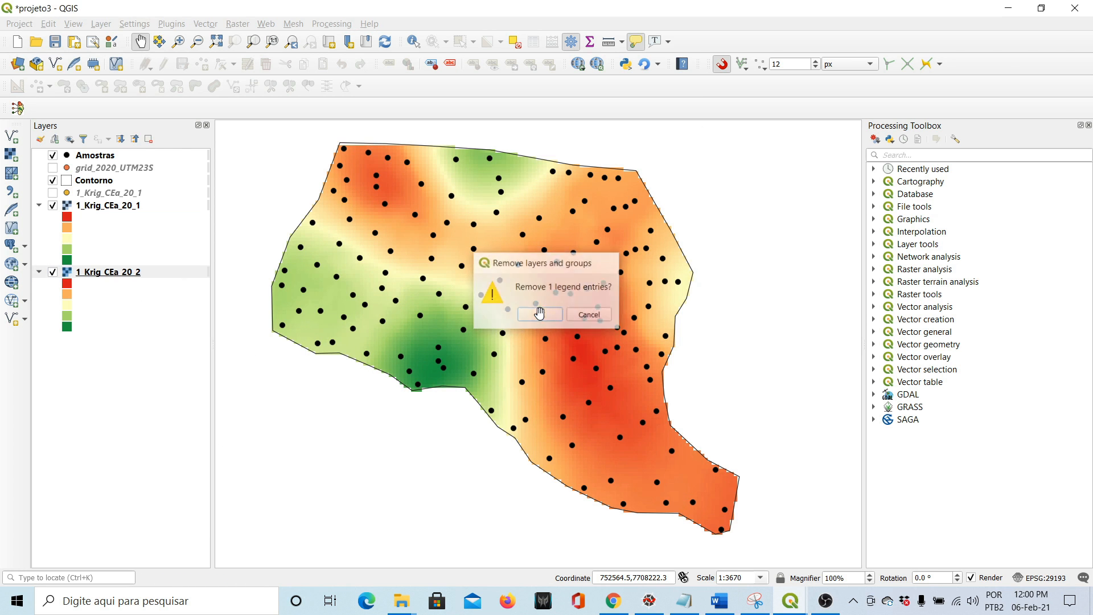
pyautogui.click(122, 194)
pyautogui.rightClick(122, 193)
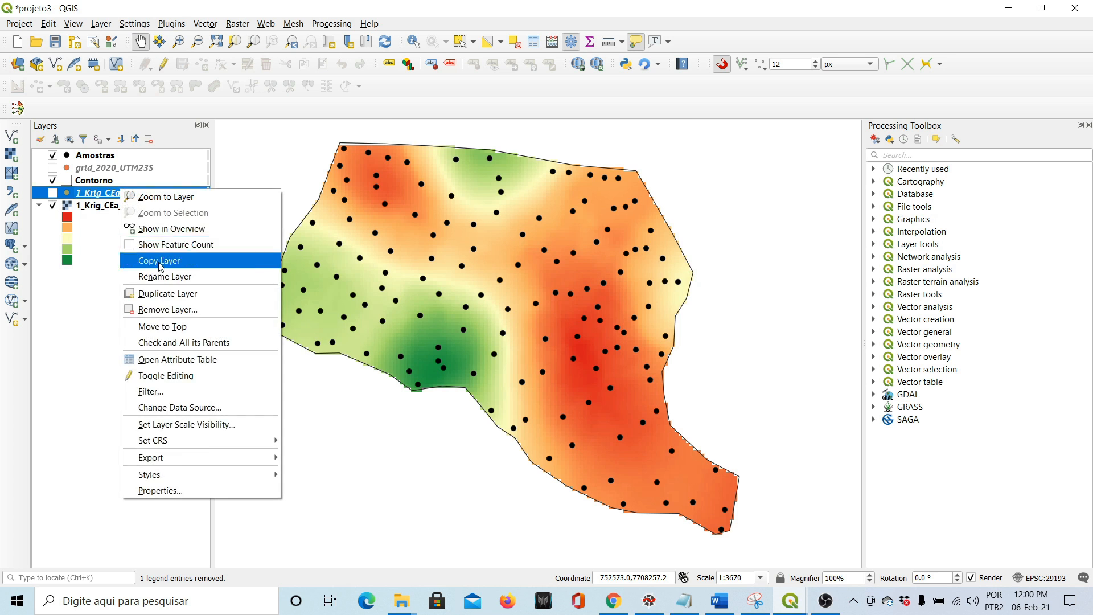
# - Close and reopen the Smart-Map plugin, and import CTC_T (PH7 from the Amostras layer
pyautogui.click(682, 137)
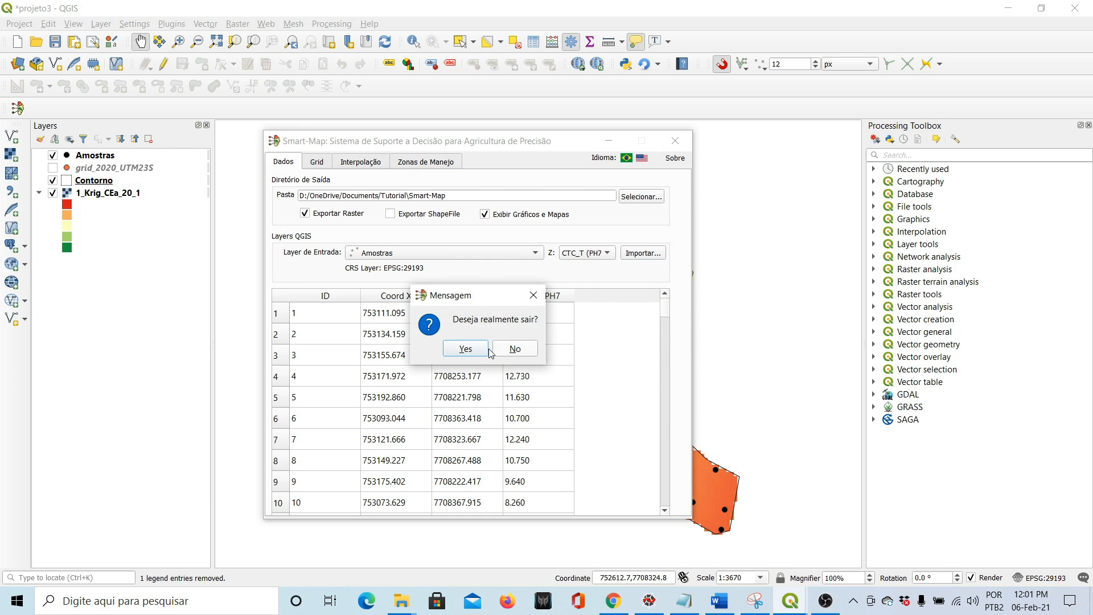
pyautogui.click(474, 348)
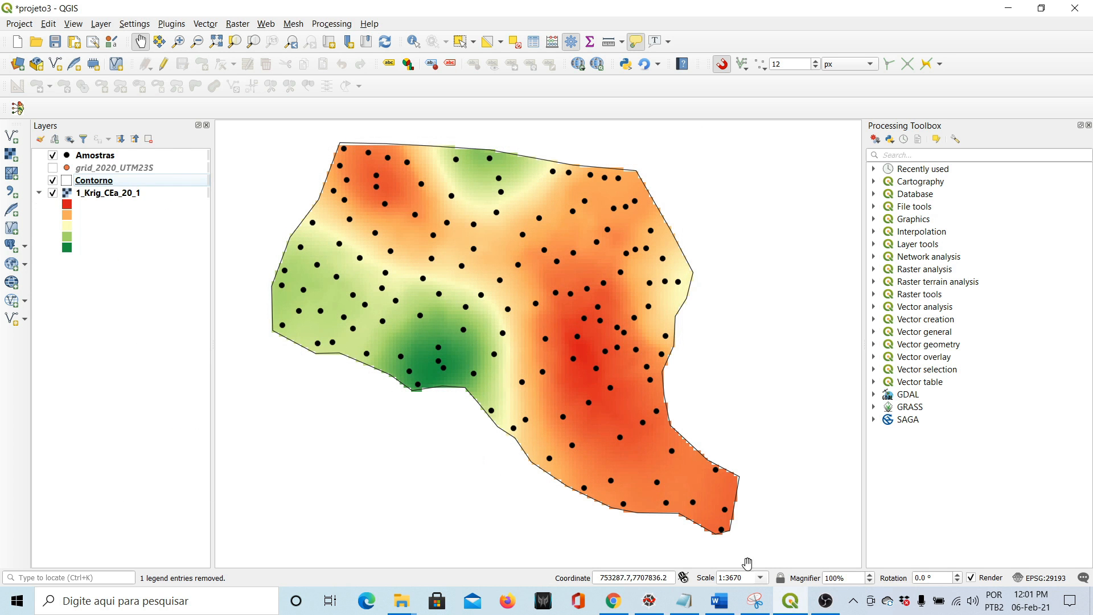
pyautogui.click(17, 107)
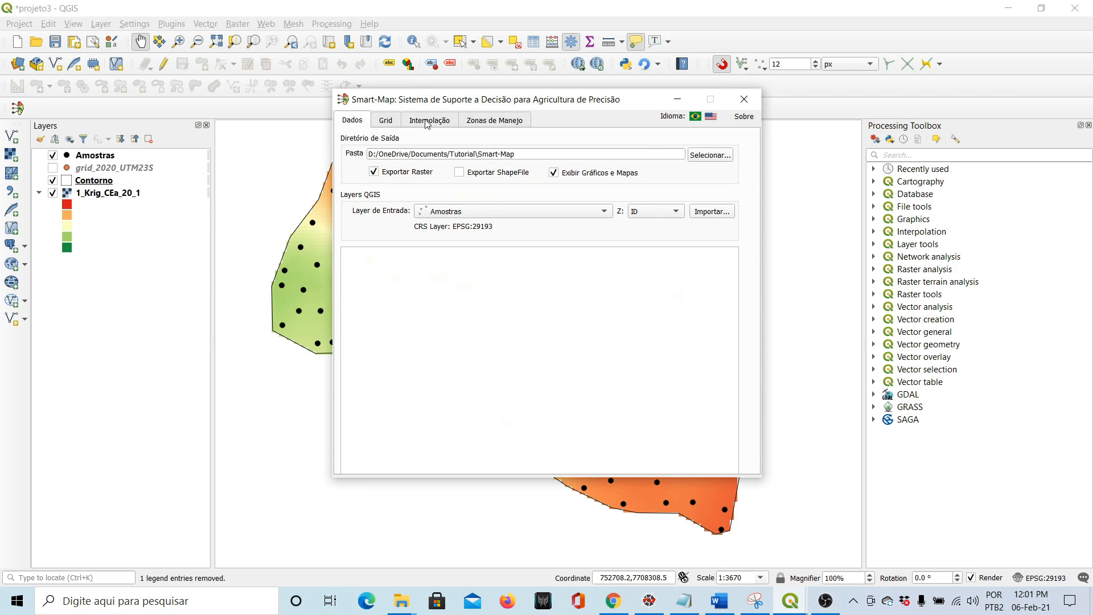
pyautogui.click(676, 212)
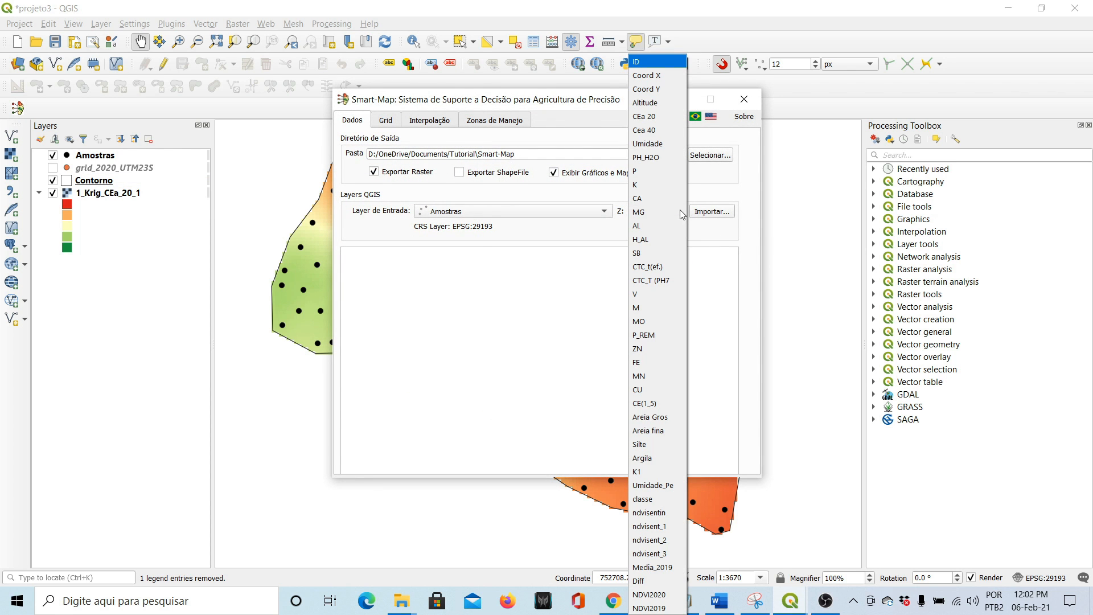
pyautogui.click(663, 278)
pyautogui.click(712, 211)
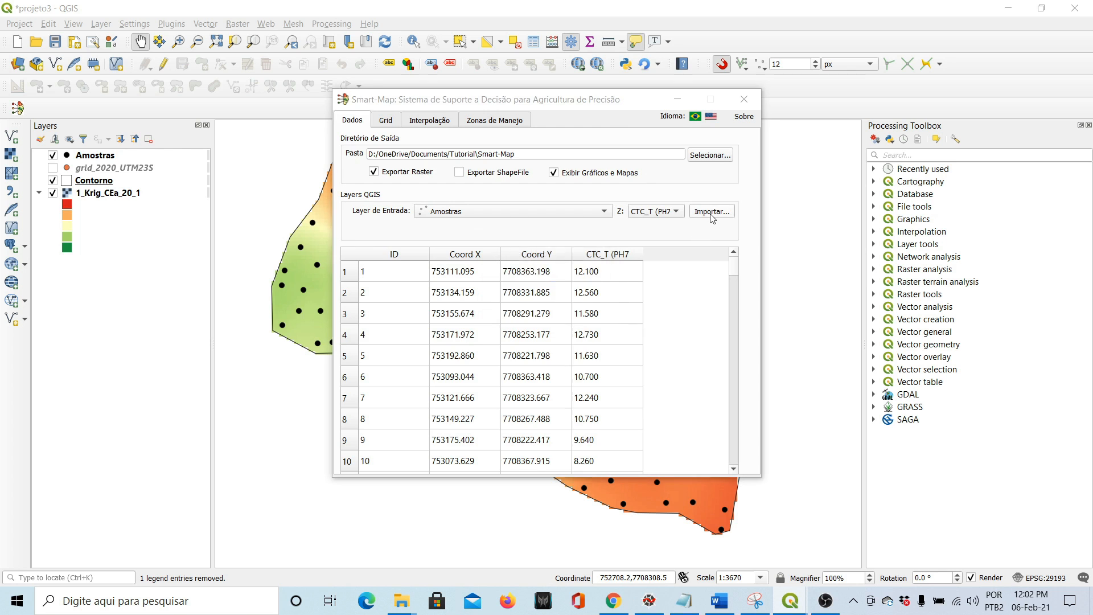
# - Define the interpolation grid with the Contorno boundary and load the saved CTC_T (PH7 Exponencial parameters
pyautogui.click(386, 120)
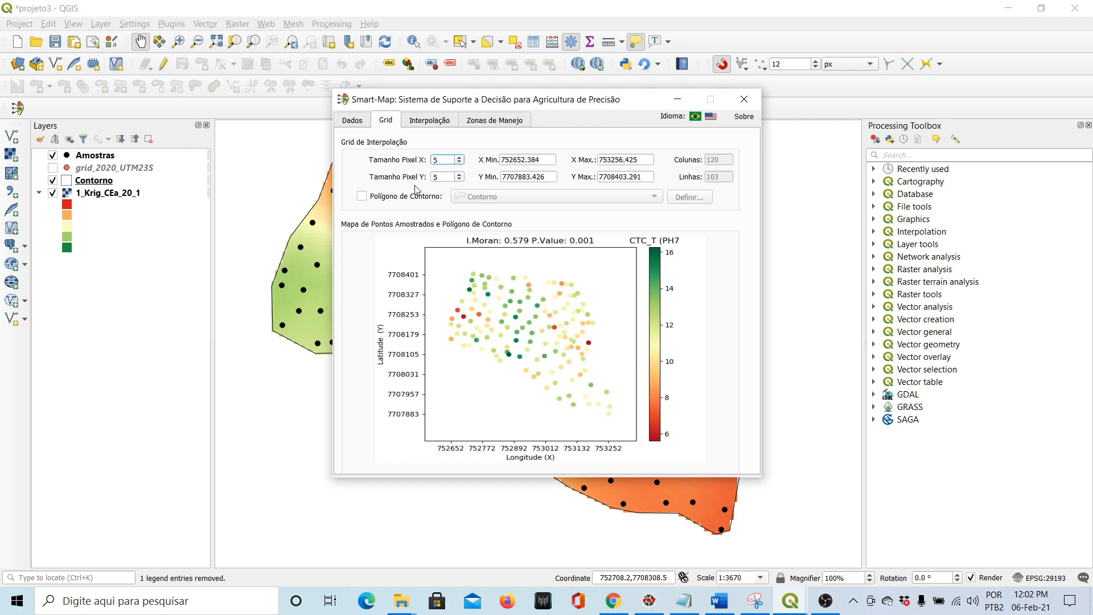
pyautogui.click(690, 197)
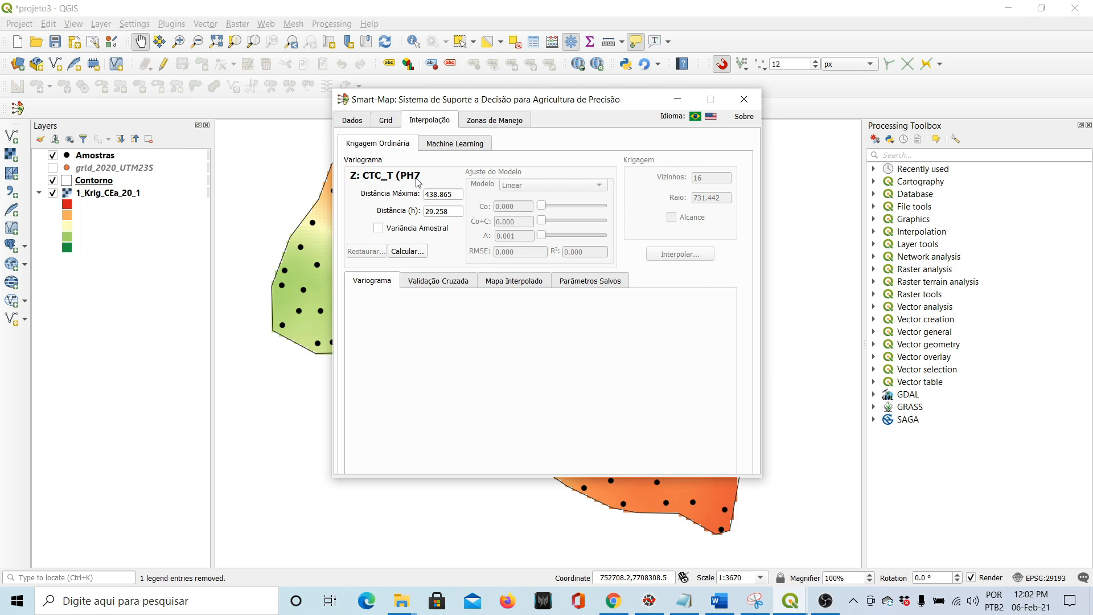
pyautogui.click(590, 282)
pyautogui.click(392, 353)
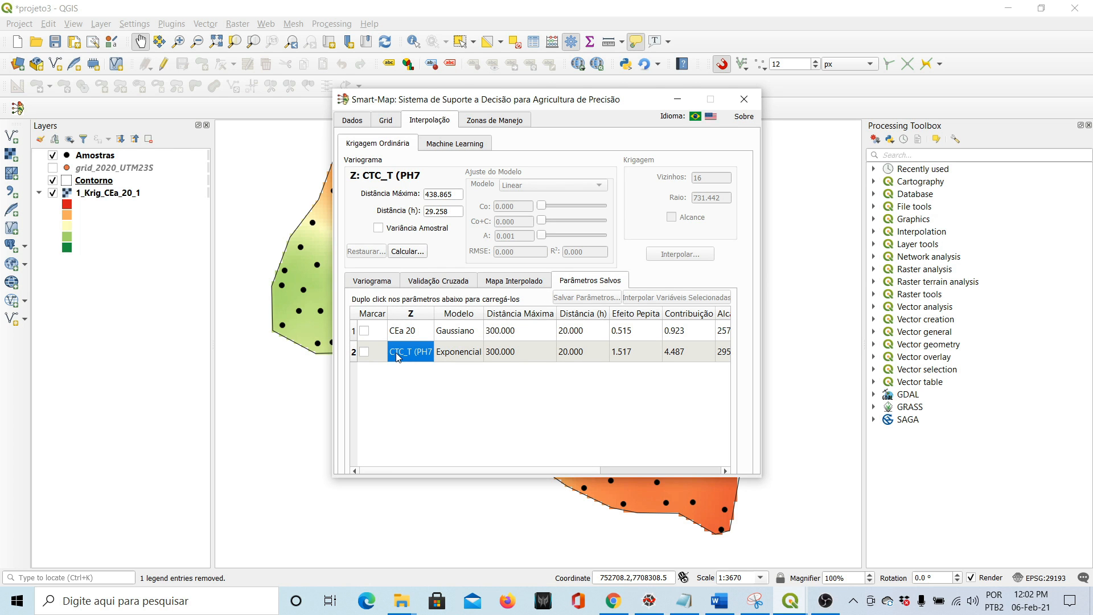
pyautogui.doubleClick(397, 357)
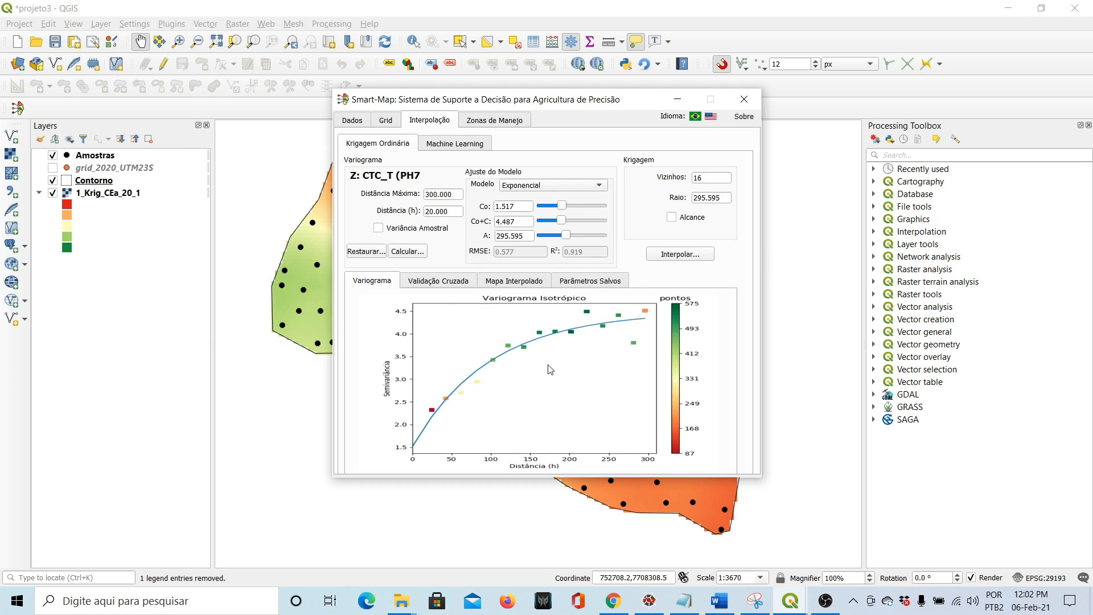
# - Load the saved CEa 20 parameters, and replace them with a Linear com Patamar variogram model
pyautogui.click(614, 283)
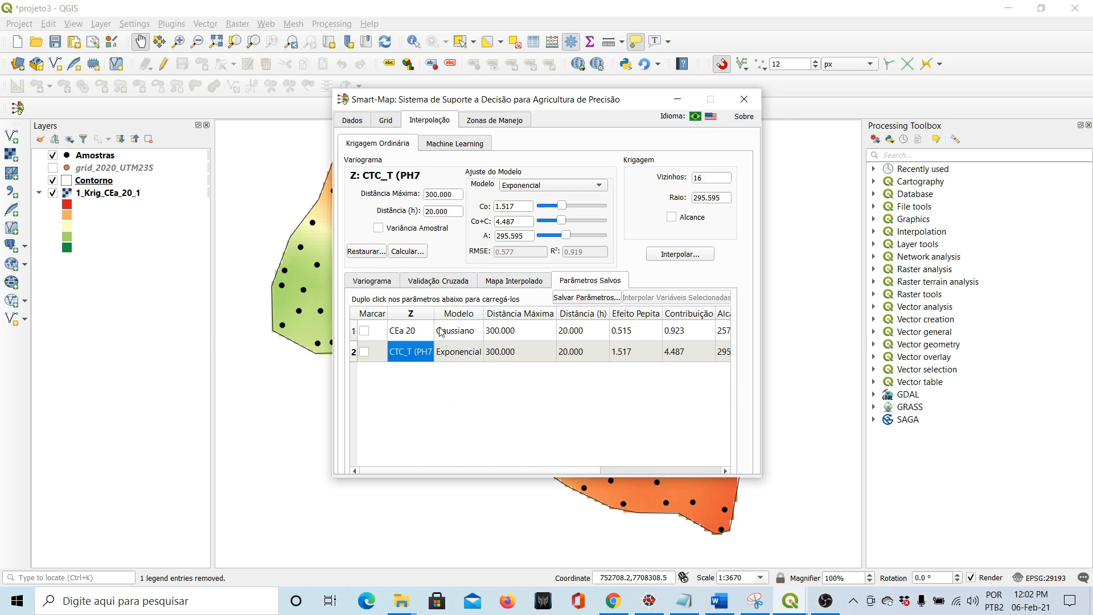
pyautogui.doubleClick(413, 336)
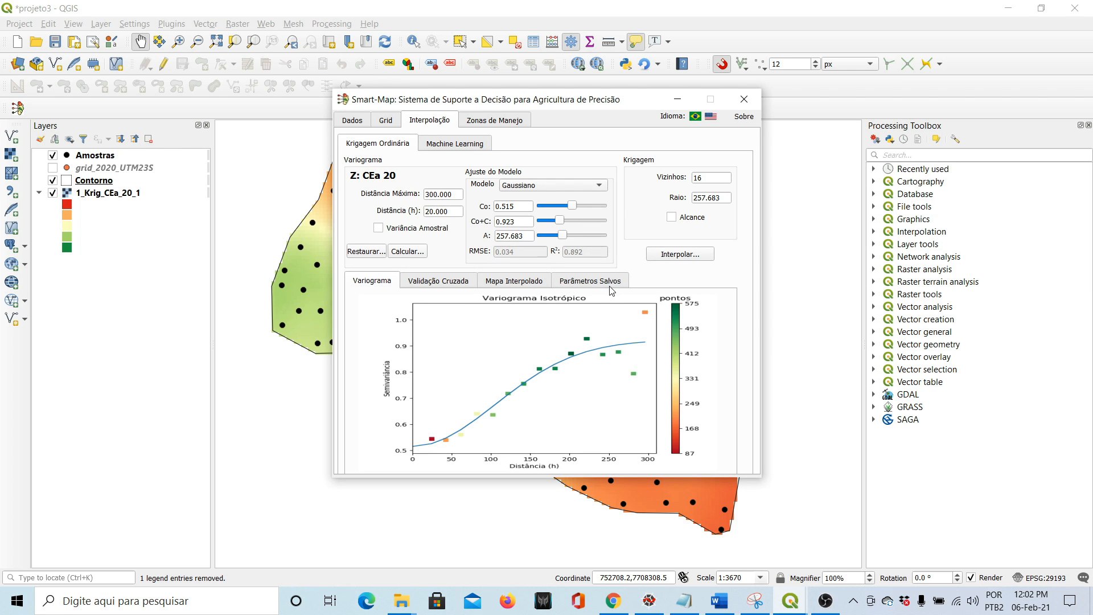
pyautogui.click(564, 186)
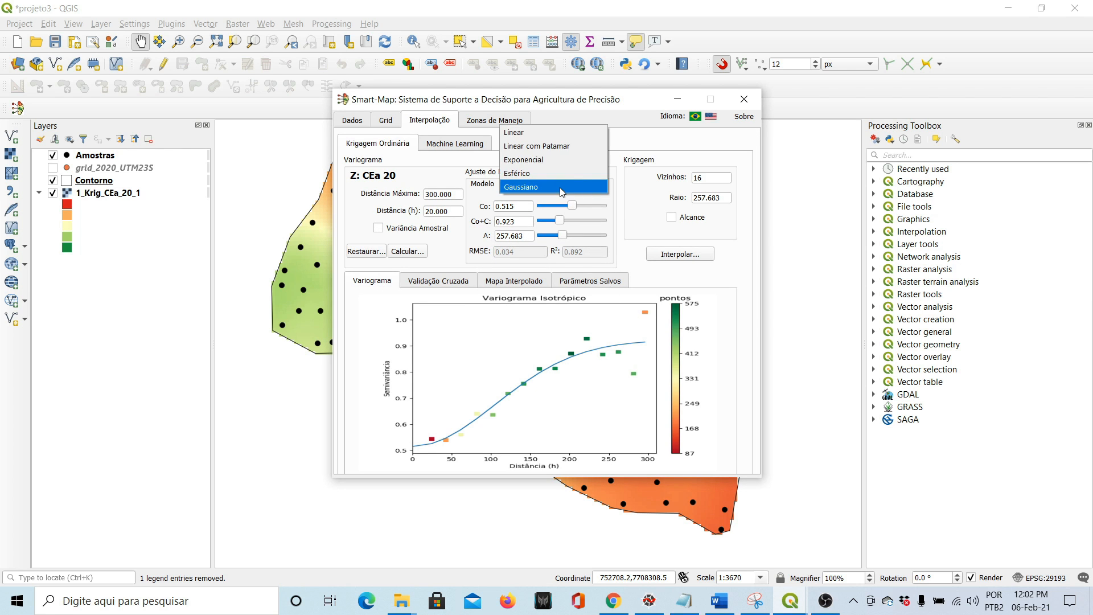
pyautogui.click(562, 152)
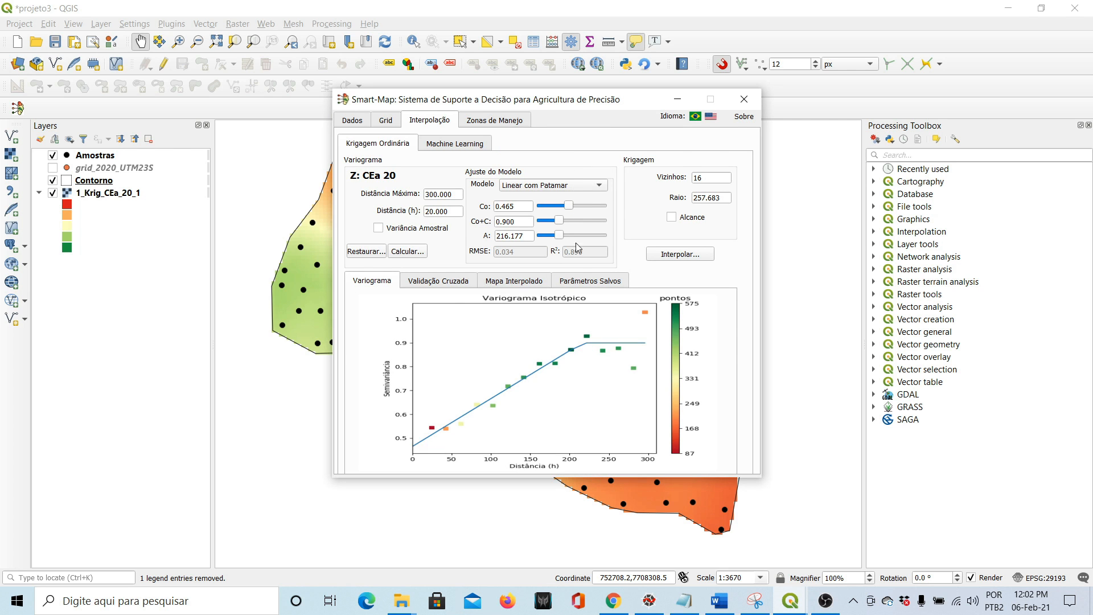
pyautogui.click(577, 281)
pyautogui.click(559, 296)
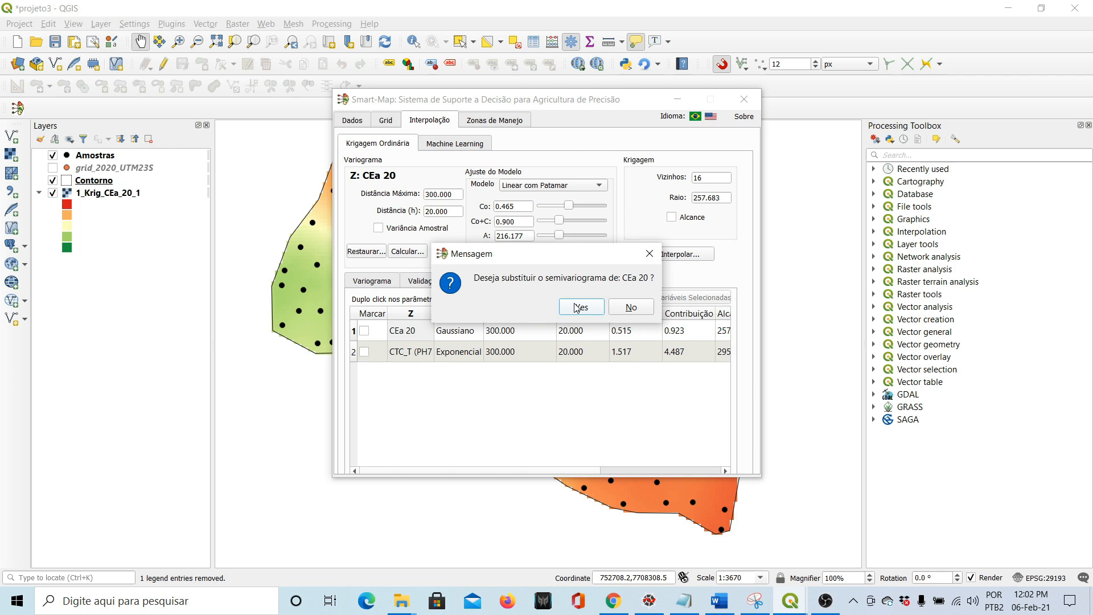
pyautogui.click(579, 308)
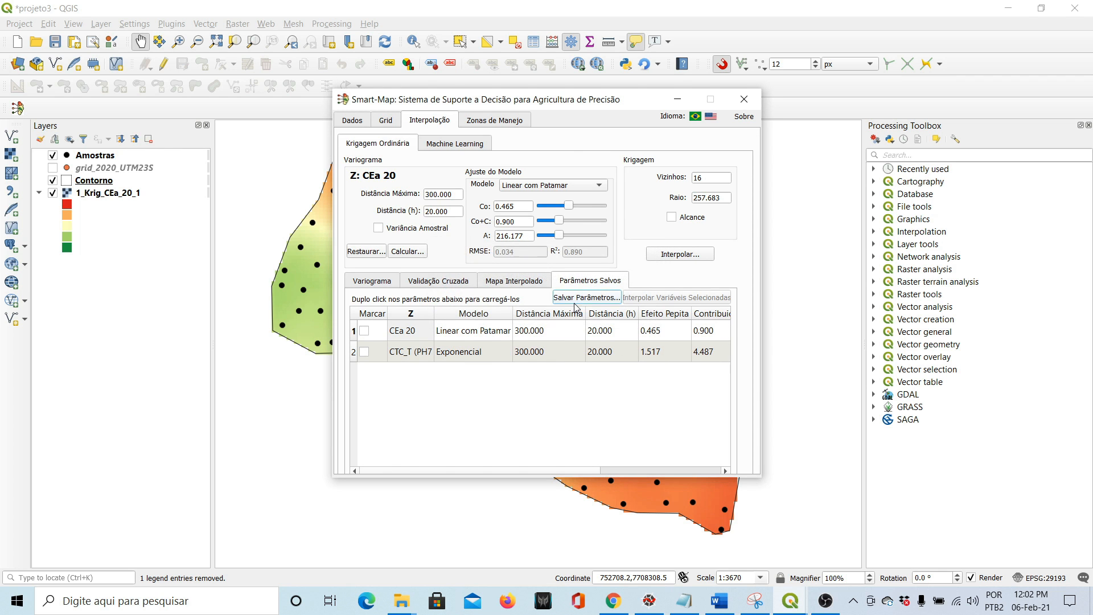
# - Load the saved CTC_T (PH7 parameters, and switch back to the saved CEa 20 parameters
pyautogui.doubleClick(422, 352)
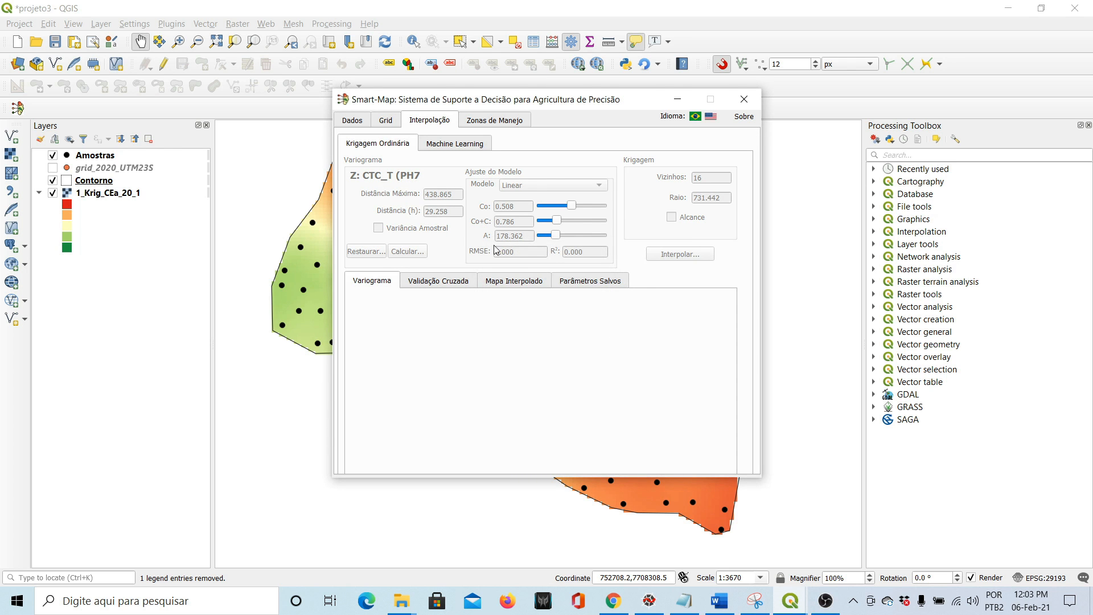
pyautogui.click(590, 281)
pyautogui.doubleClick(418, 330)
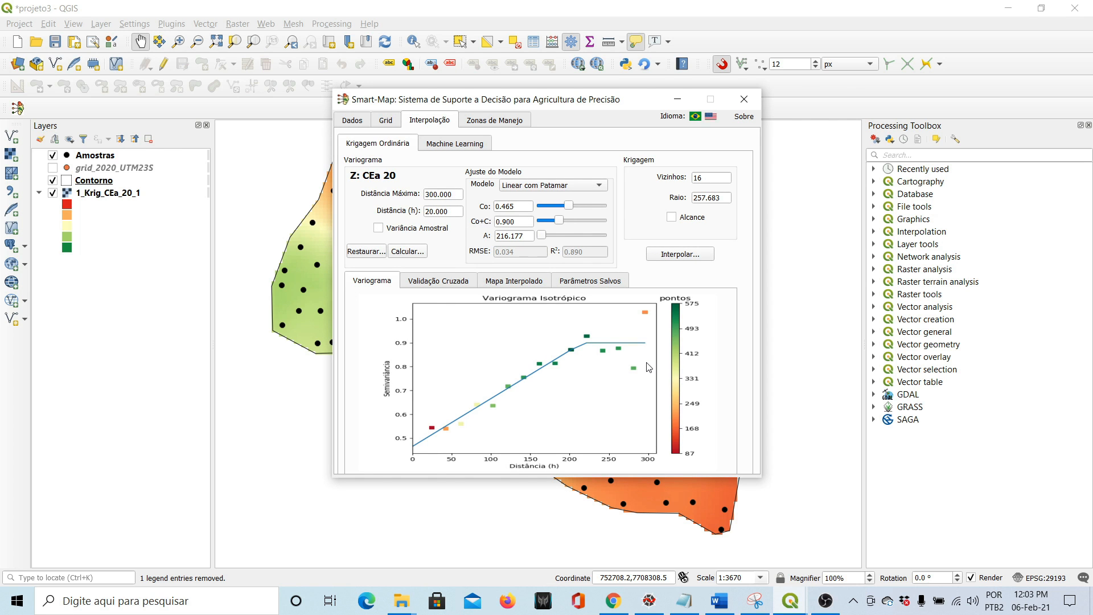
# - Load the saved CTC_T (PH7 Exponencial parameters, interpolate the kriging map and close its figure
pyautogui.click(588, 281)
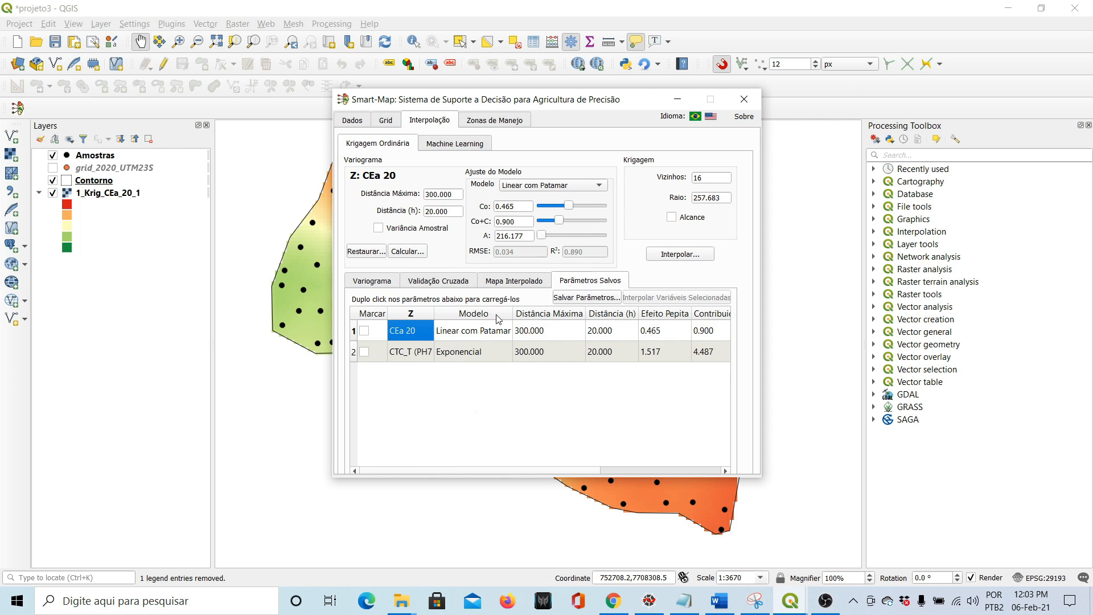
pyautogui.doubleClick(425, 354)
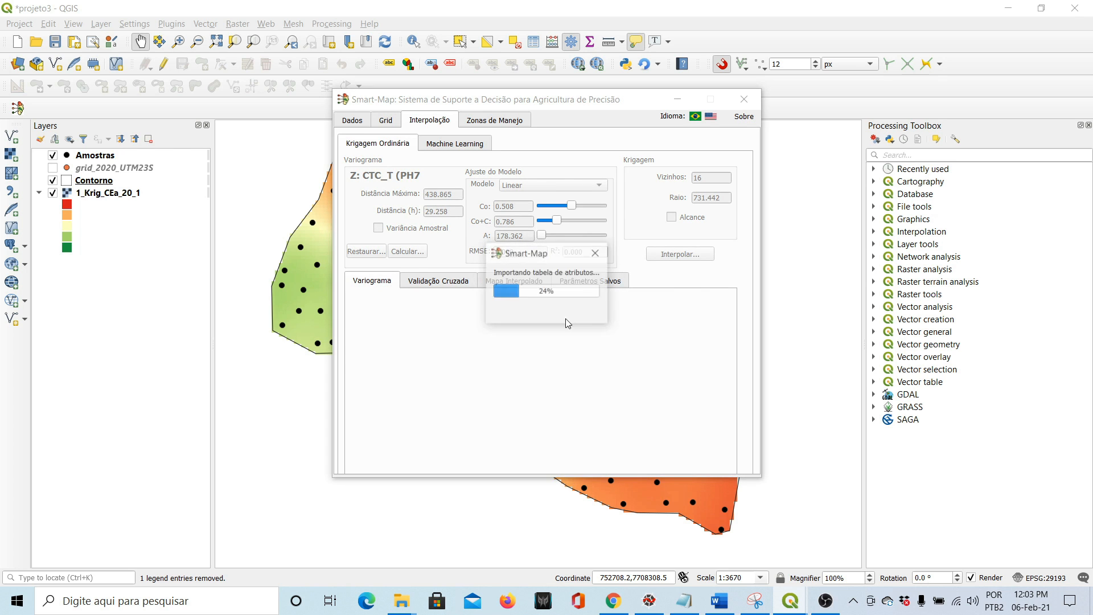
pyautogui.click(675, 257)
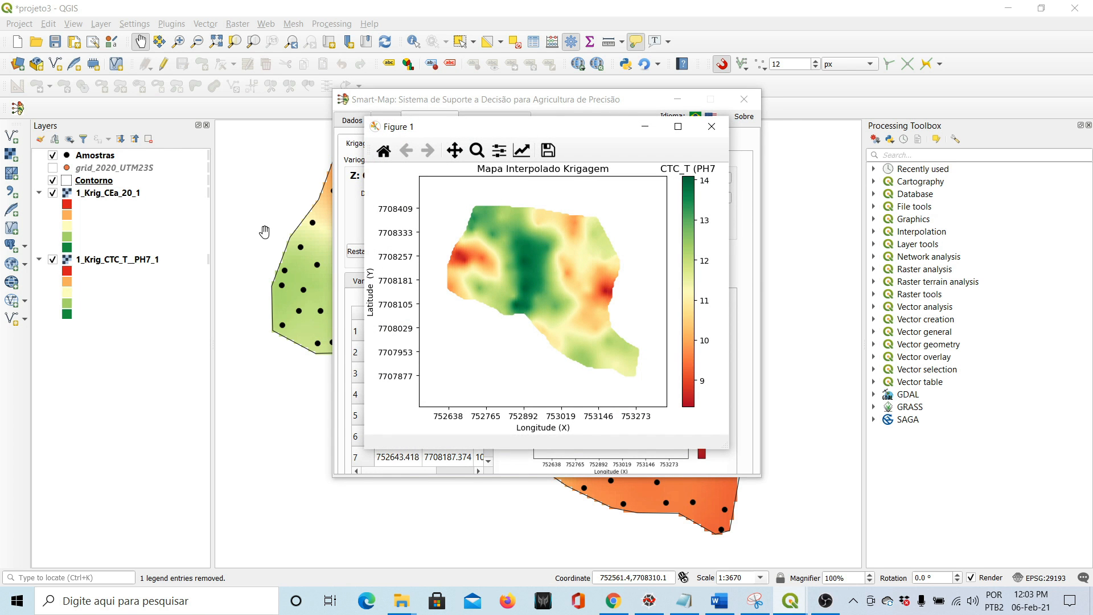
pyautogui.click(713, 132)
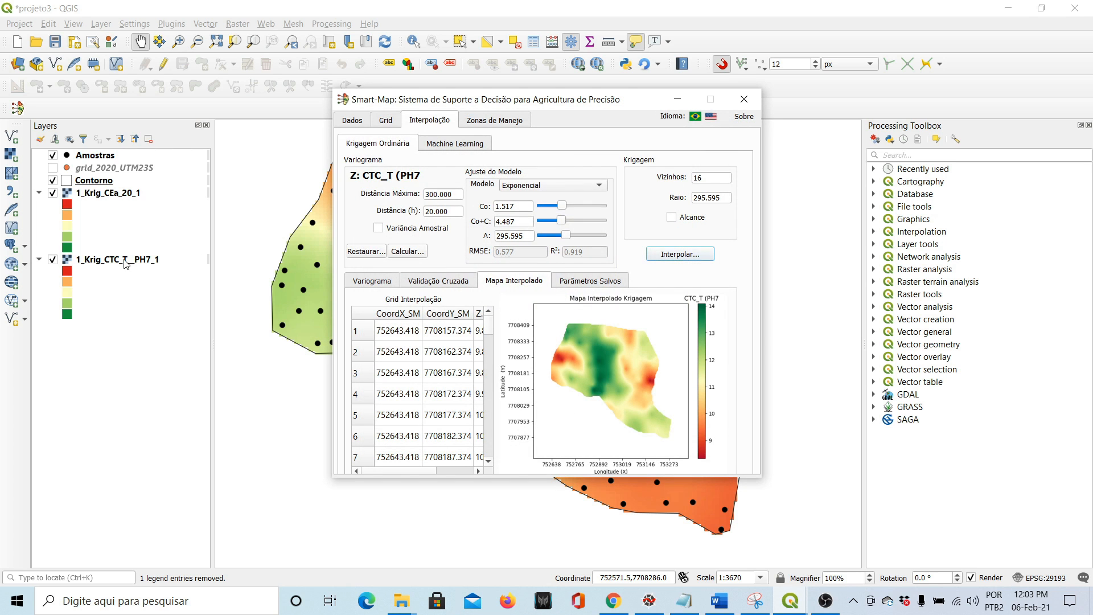
# - Interpolate the saved CEa 20 and CTC_T (PH7 variables together, exporting both maps to QGIS, and close Smart-Map
pyautogui.click(594, 283)
pyautogui.click(366, 354)
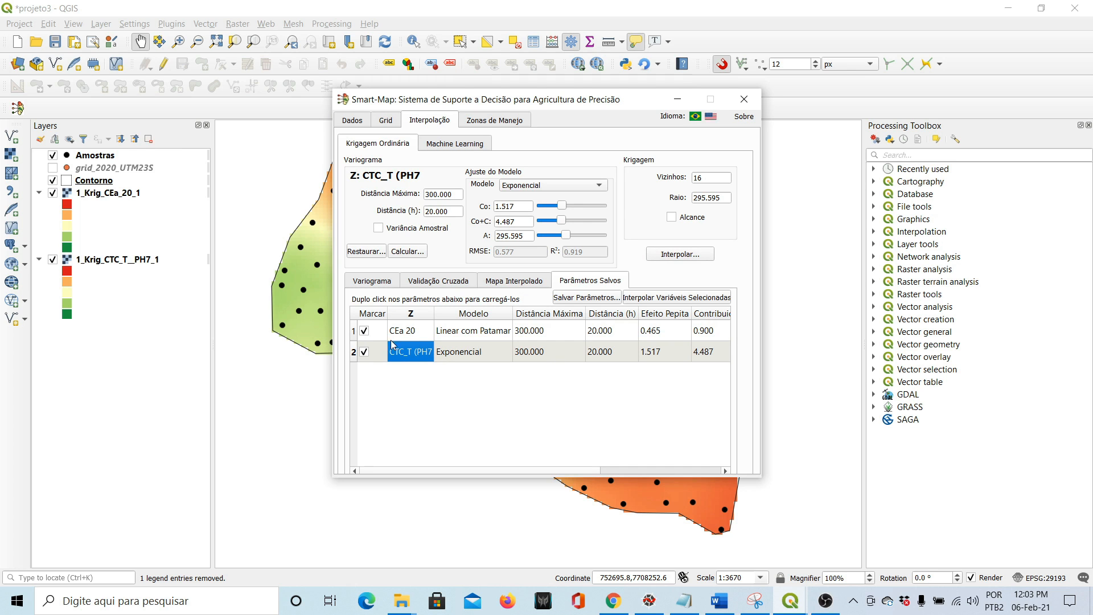
pyautogui.click(675, 300)
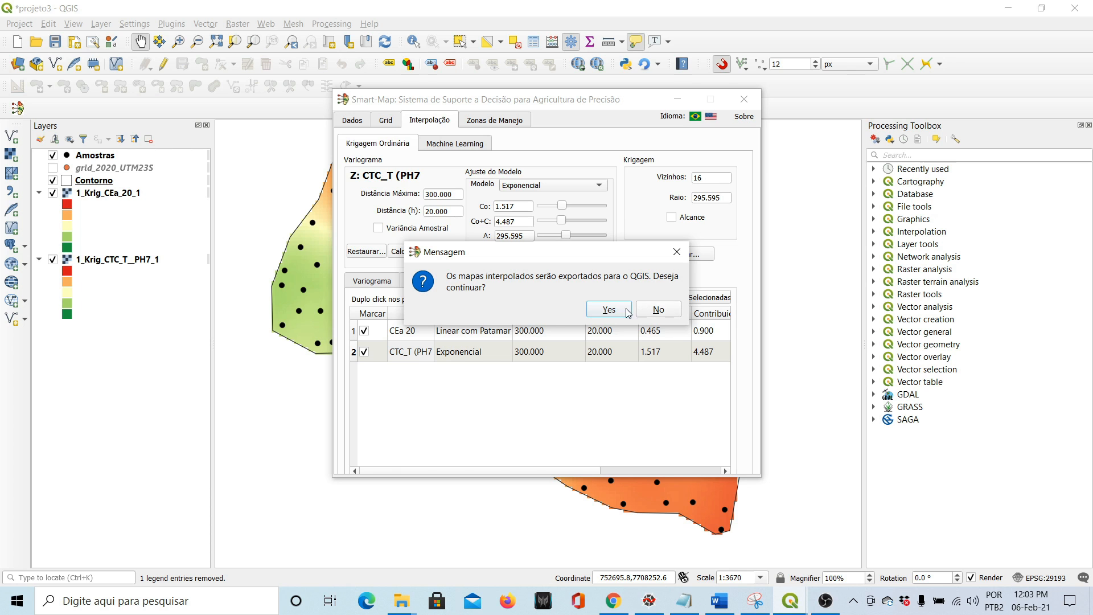
pyautogui.click(608, 309)
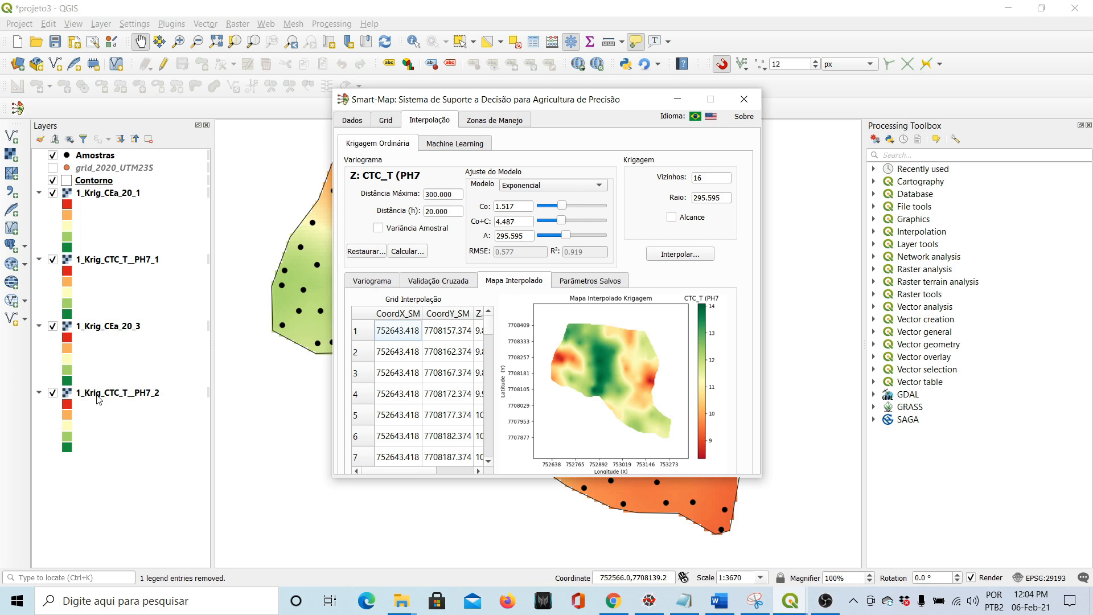
pyautogui.click(744, 100)
pyautogui.click(544, 310)
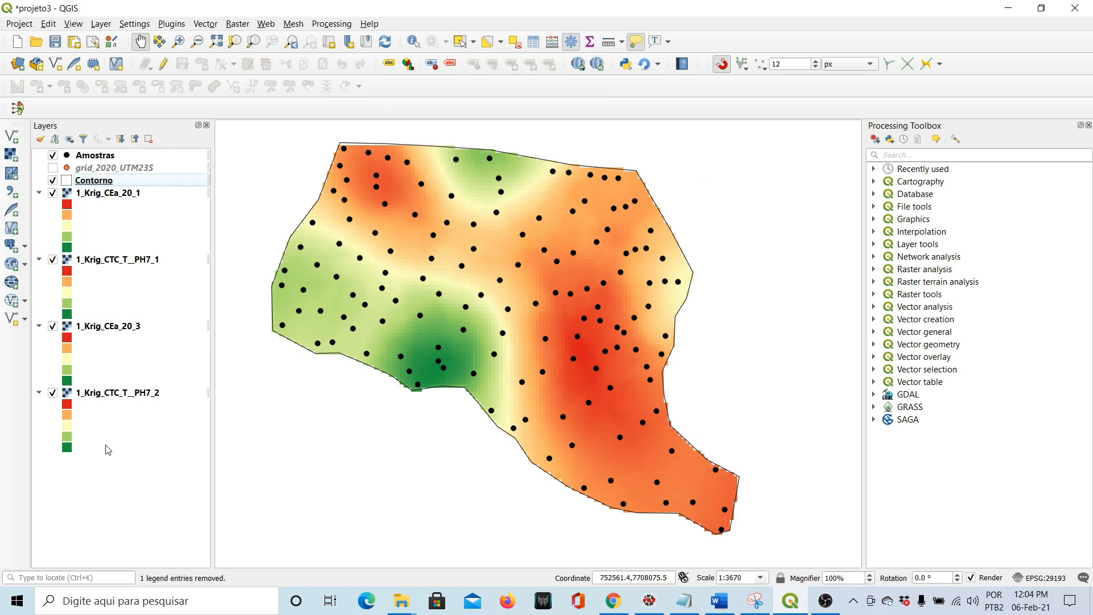
# - Compare the duplicate kriging rasters by hiding 1_Krig_CEa_20_1, 1_Krig_CTC_T__PH7_1 and 1_Krig_CEa_20_3 in turn
pyautogui.click(98, 398)
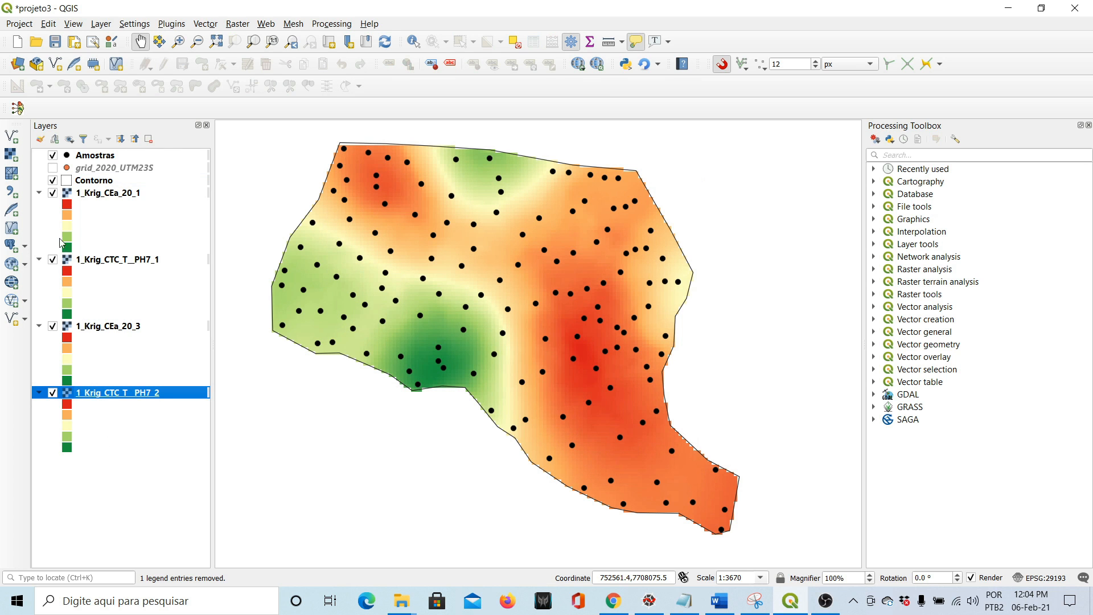
pyautogui.click(53, 193)
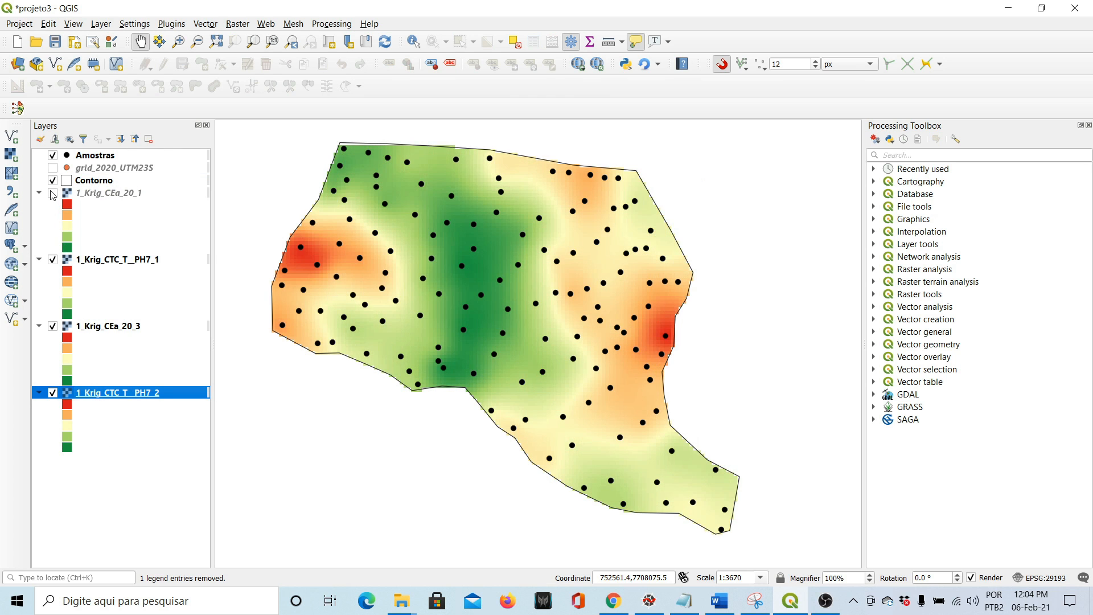
pyautogui.click(53, 260)
pyautogui.click(112, 332)
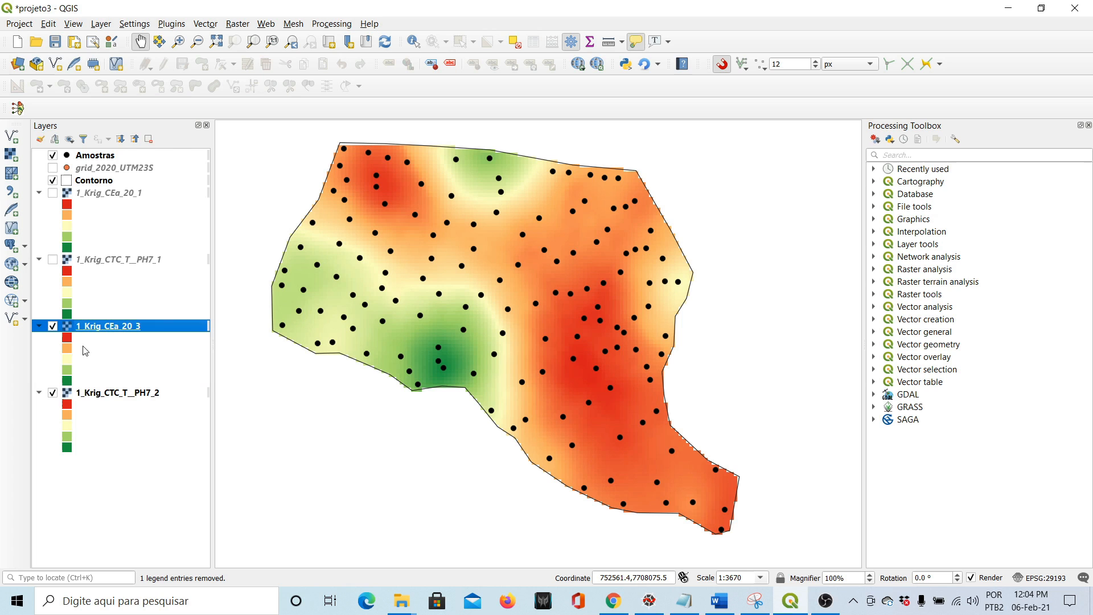
pyautogui.click(95, 393)
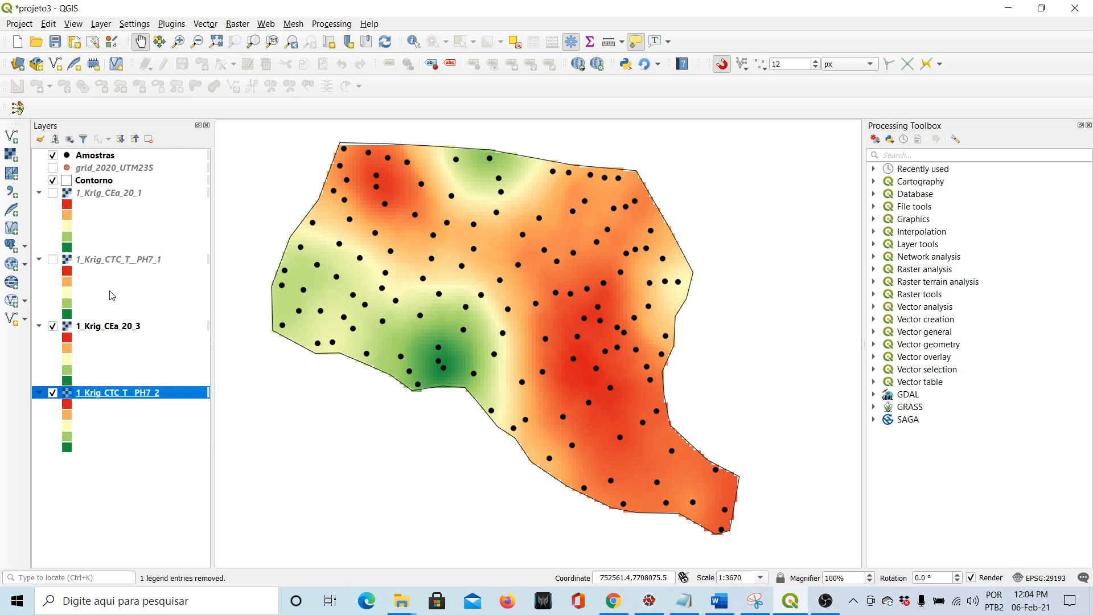
pyautogui.click(115, 266)
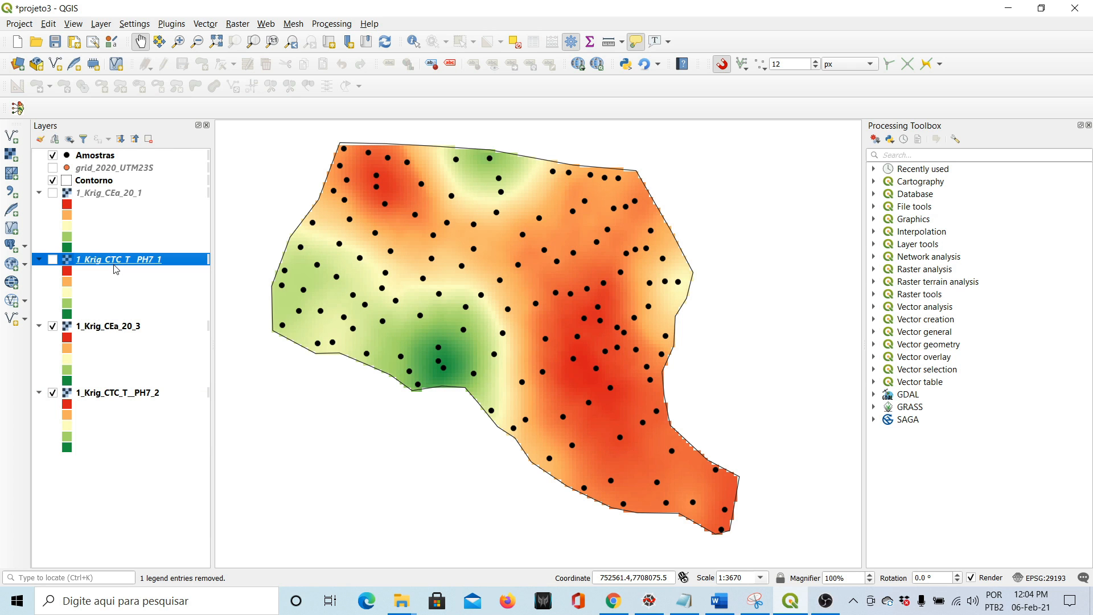
pyautogui.click(52, 327)
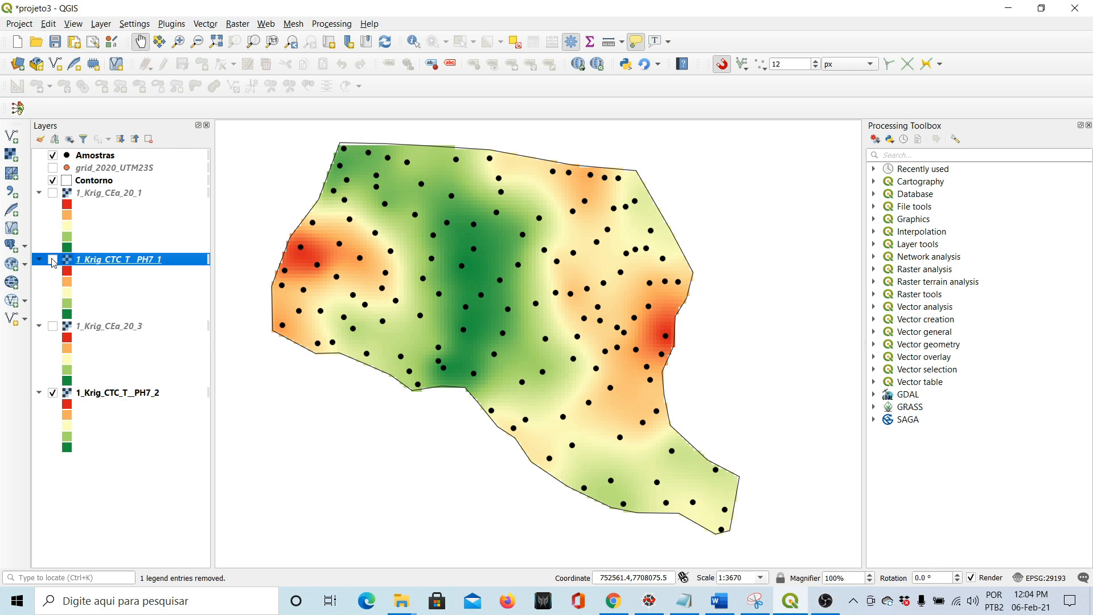
# - Remove the duplicate 1_Krig_CTC_T__PH7_2 raster layer from the project
pyautogui.rightClick(146, 394)
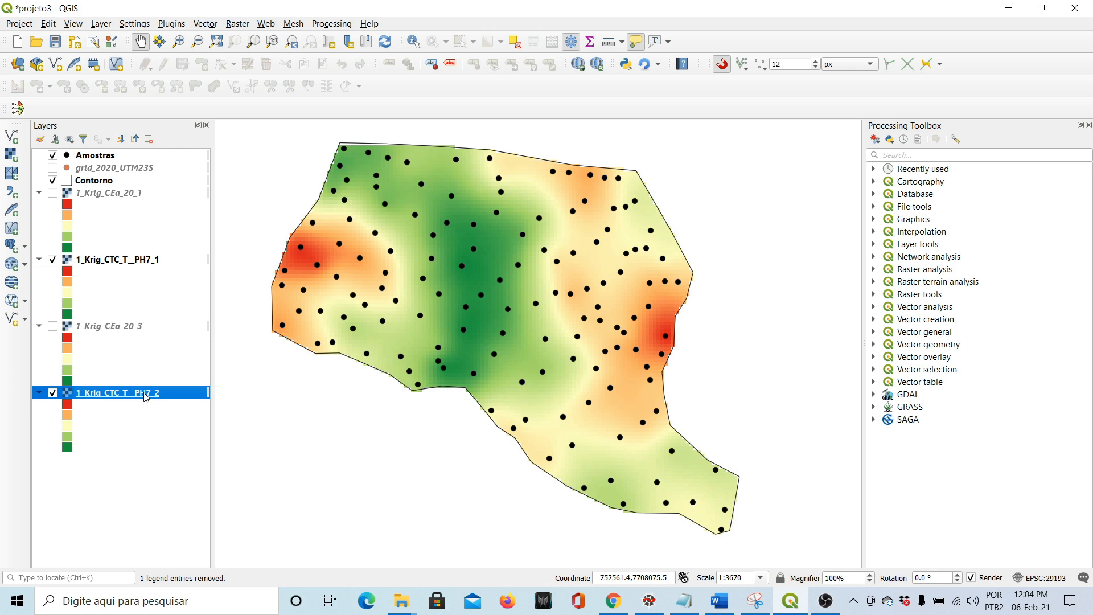
pyautogui.click(183, 267)
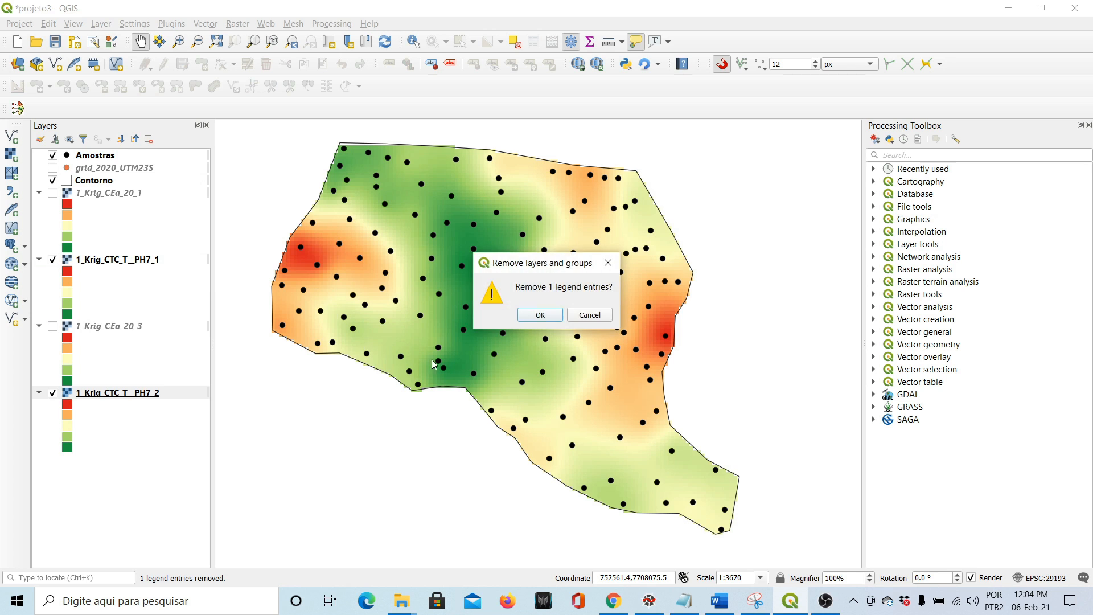
pyautogui.click(535, 313)
# - Hide 1_Krig_CTC_T__PH7_1, show 1_Krig_CEa_20_3, and repeatedly toggle 1_Krig_CEa_20_1 to compare the two CEa 20 maps
pyautogui.click(52, 193)
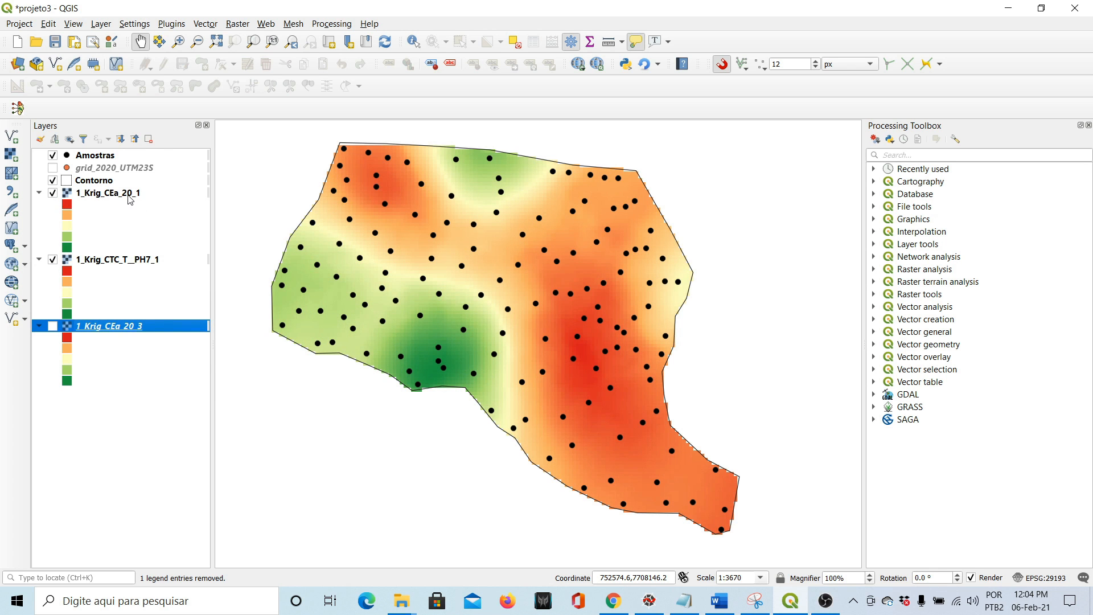
pyautogui.click(52, 326)
pyautogui.click(52, 259)
pyautogui.click(52, 195)
pyautogui.click(51, 194)
pyautogui.click(52, 194)
pyautogui.click(52, 195)
pyautogui.click(52, 194)
pyautogui.click(52, 194)
pyautogui.click(52, 194)
pyautogui.click(52, 194)
pyautogui.click(52, 195)
pyautogui.click(51, 194)
pyautogui.click(52, 195)
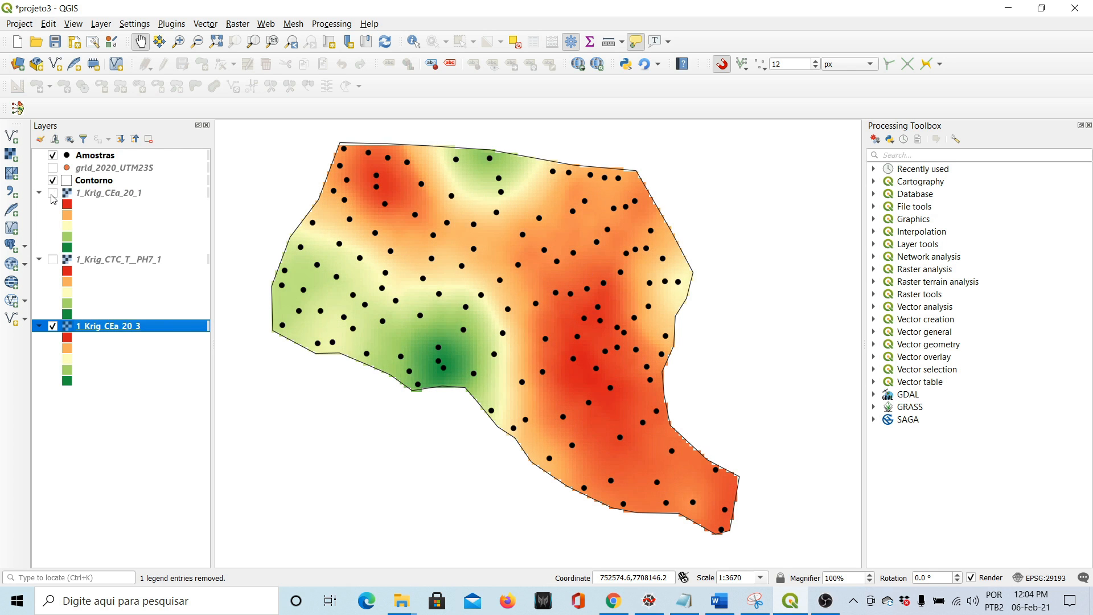
pyautogui.click(51, 194)
pyautogui.click(86, 193)
pyautogui.click(106, 327)
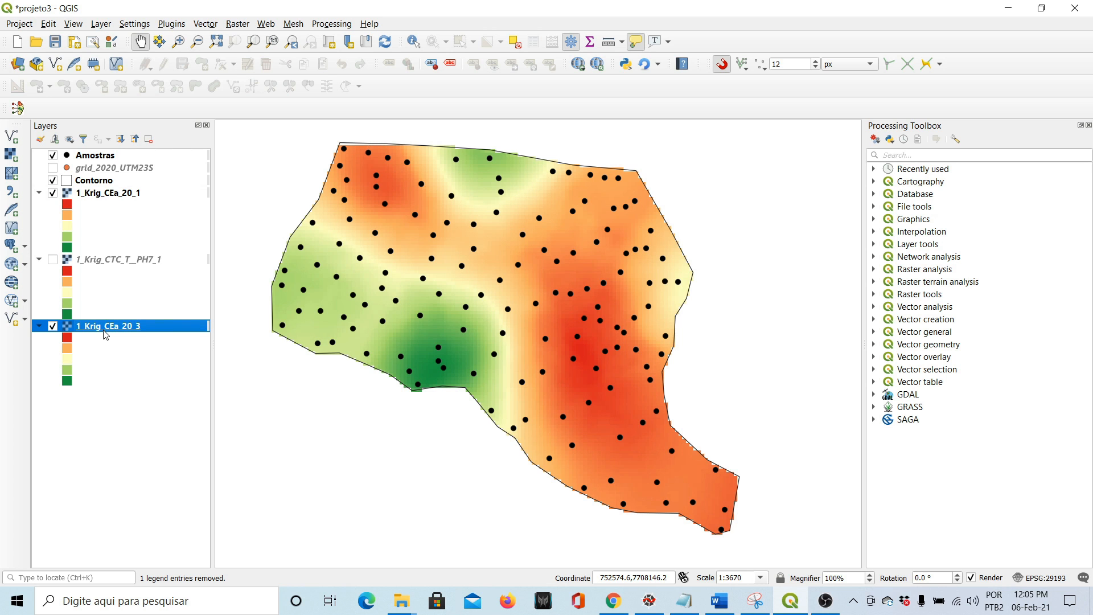
pyautogui.click(100, 194)
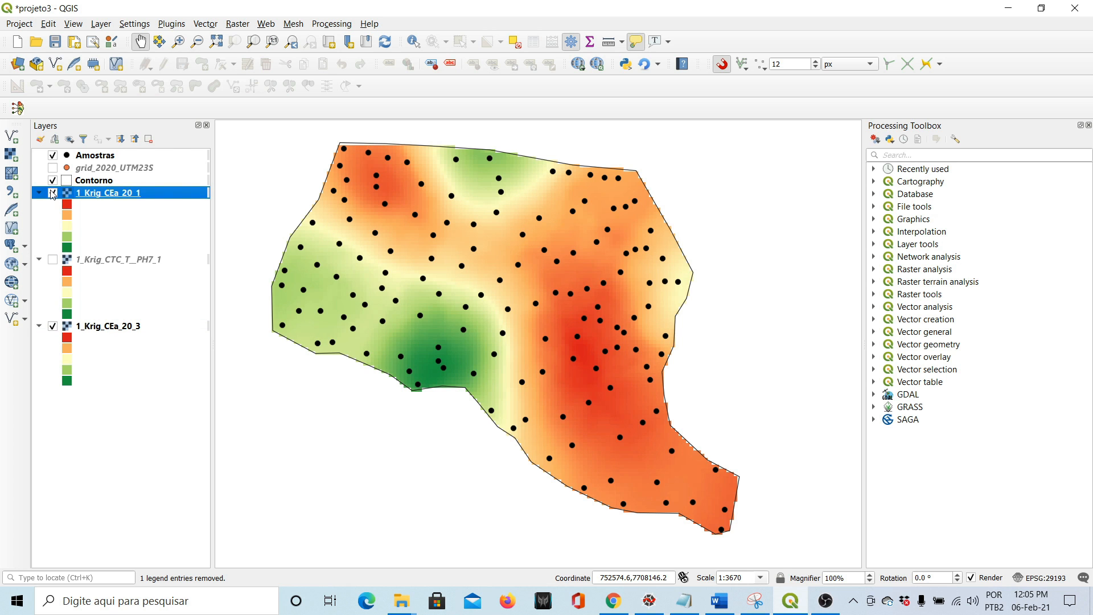
pyautogui.click(51, 195)
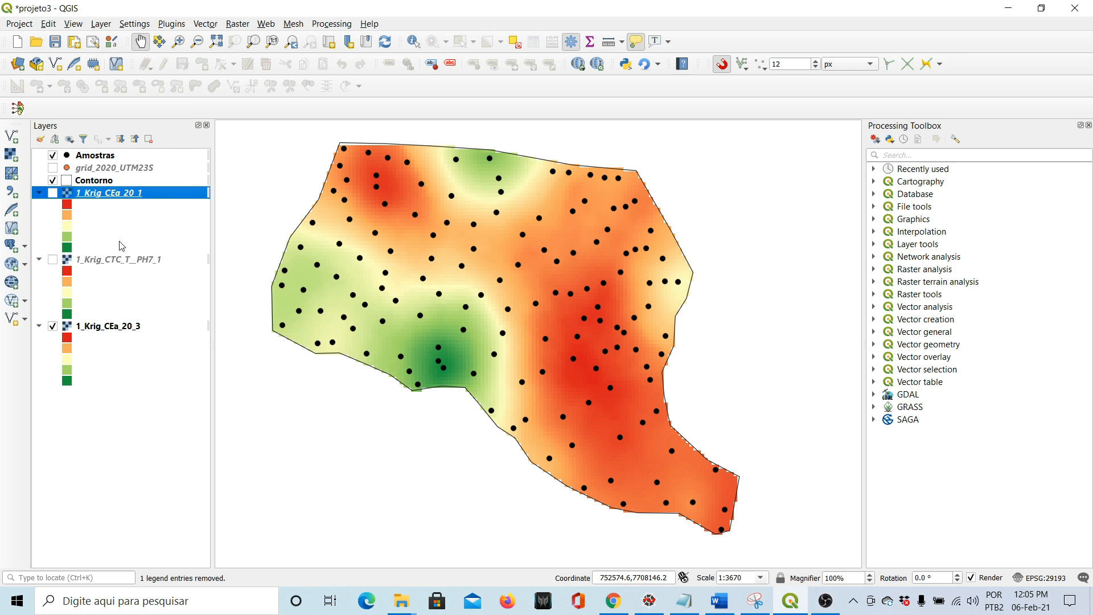